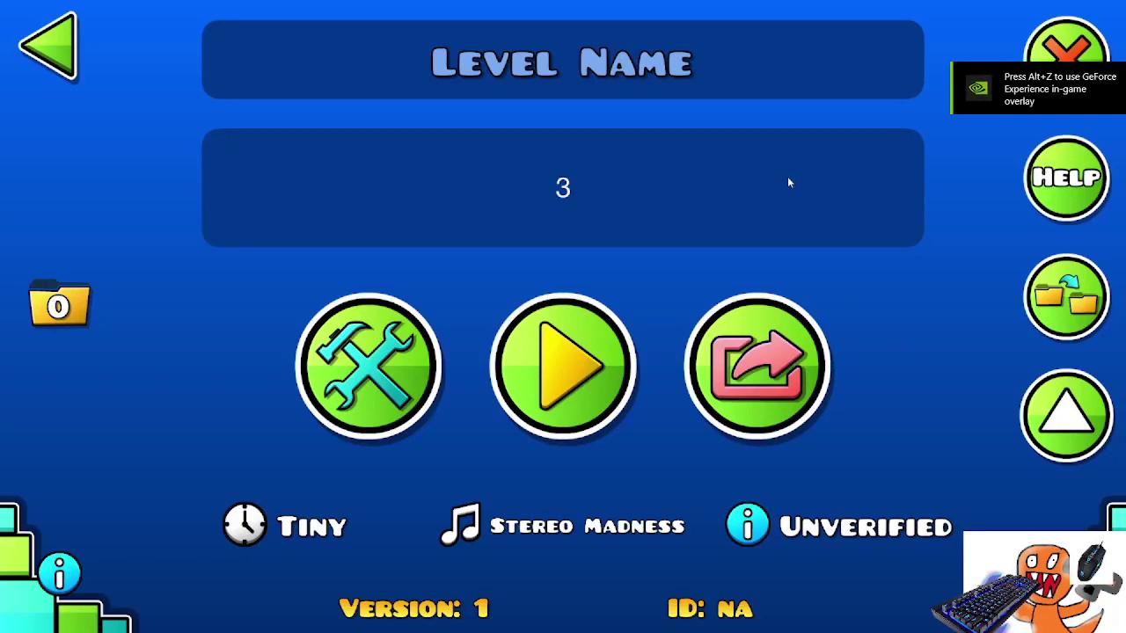
- Clear the old description, name the level "SWING" and set its description to "swingy"
key("BackSpace")
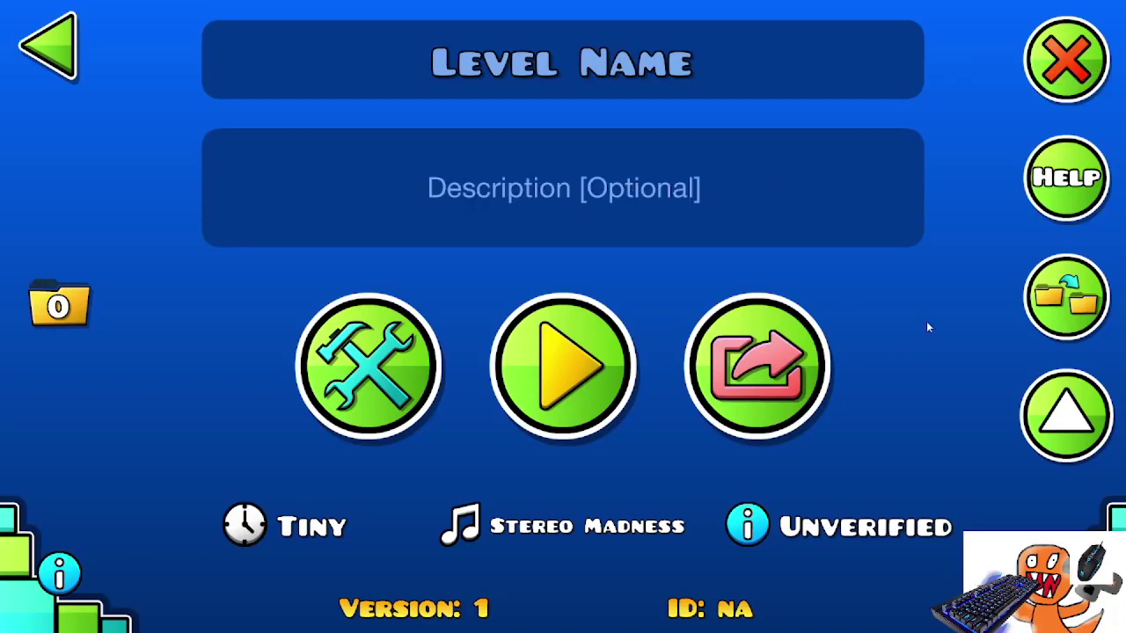
left_click(495, 61)
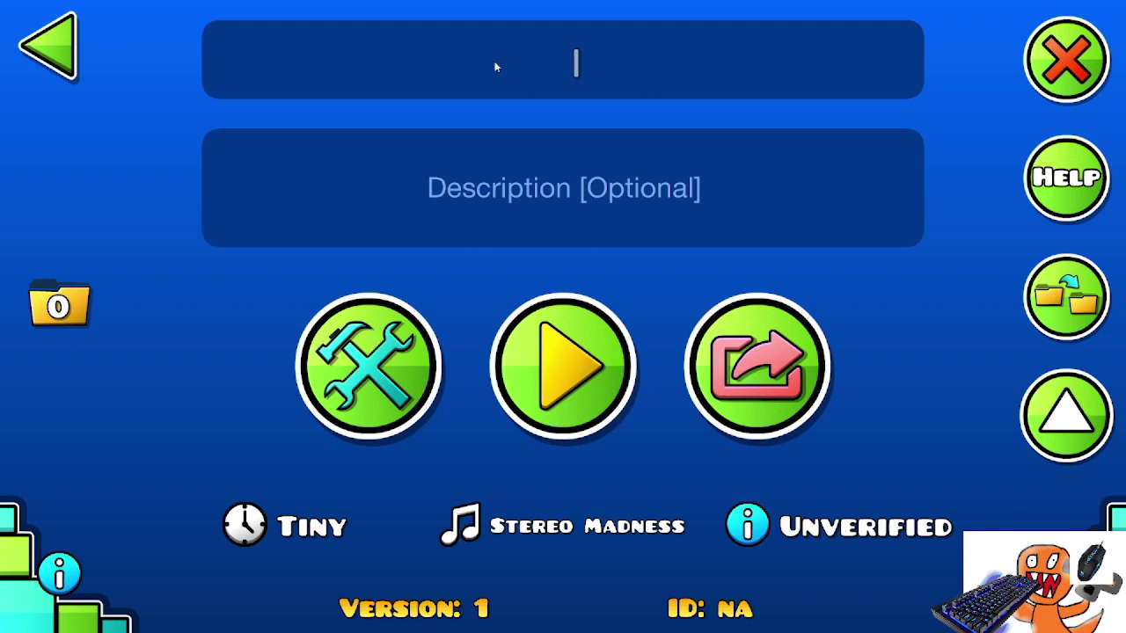
type("SWING")
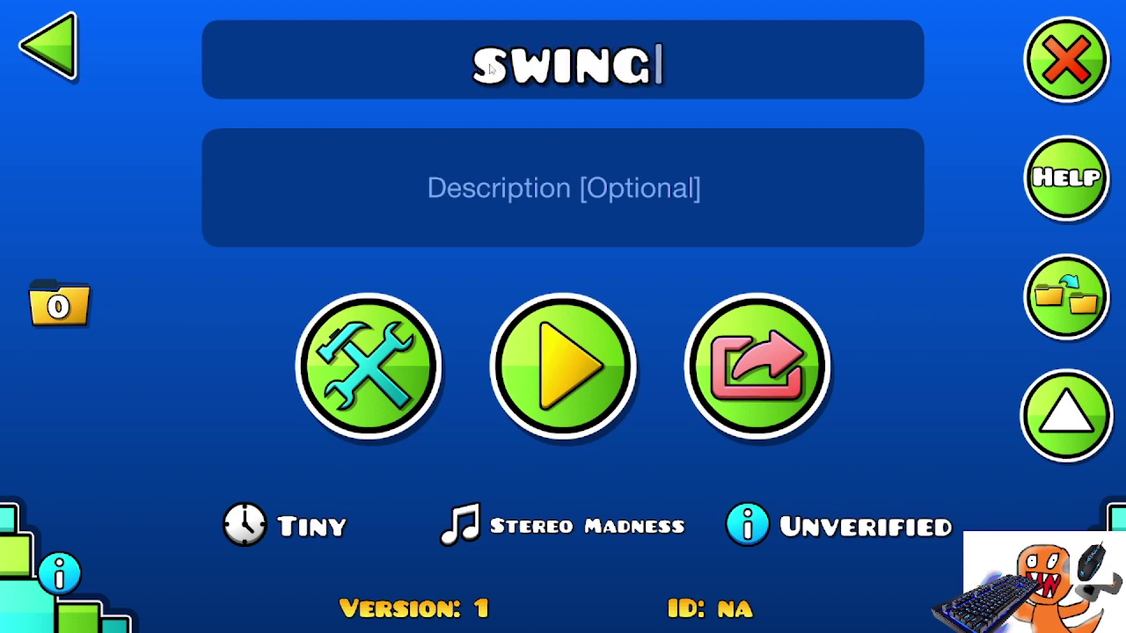
left_click(401, 198)
type("swingy")
- Open the level in the editor and place a red ball portal on the ground line
left_click(368, 365)
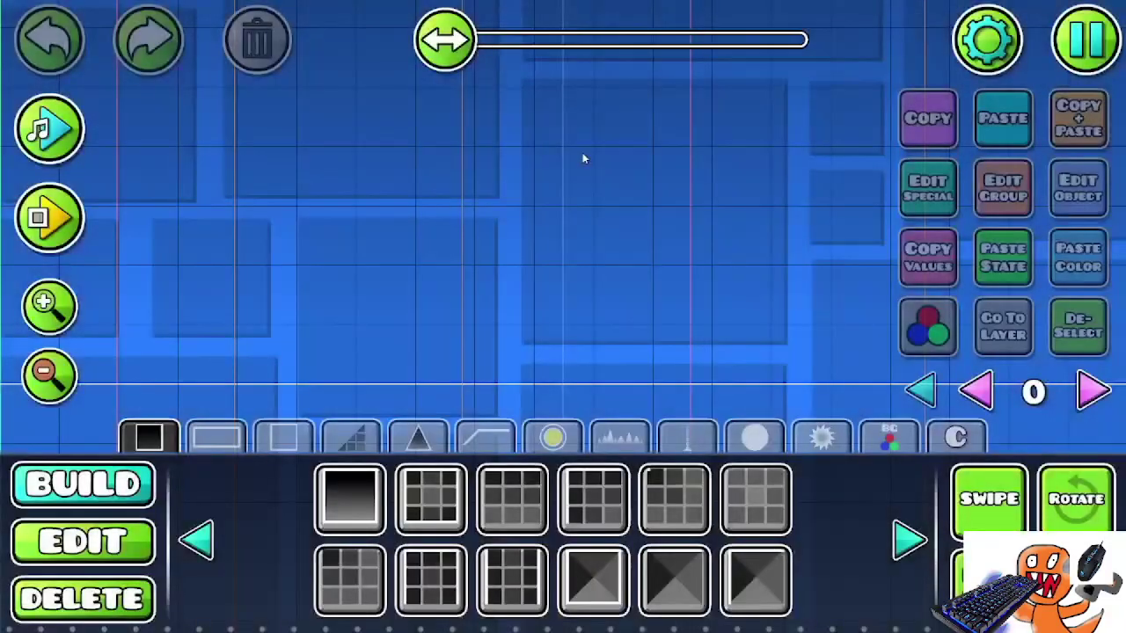
left_click(48, 380)
left_click(48, 380)
left_click(47, 380)
left_click(48, 380)
left_click_drag(542, 262, 523, 268)
left_click(46, 371)
left_click(46, 371)
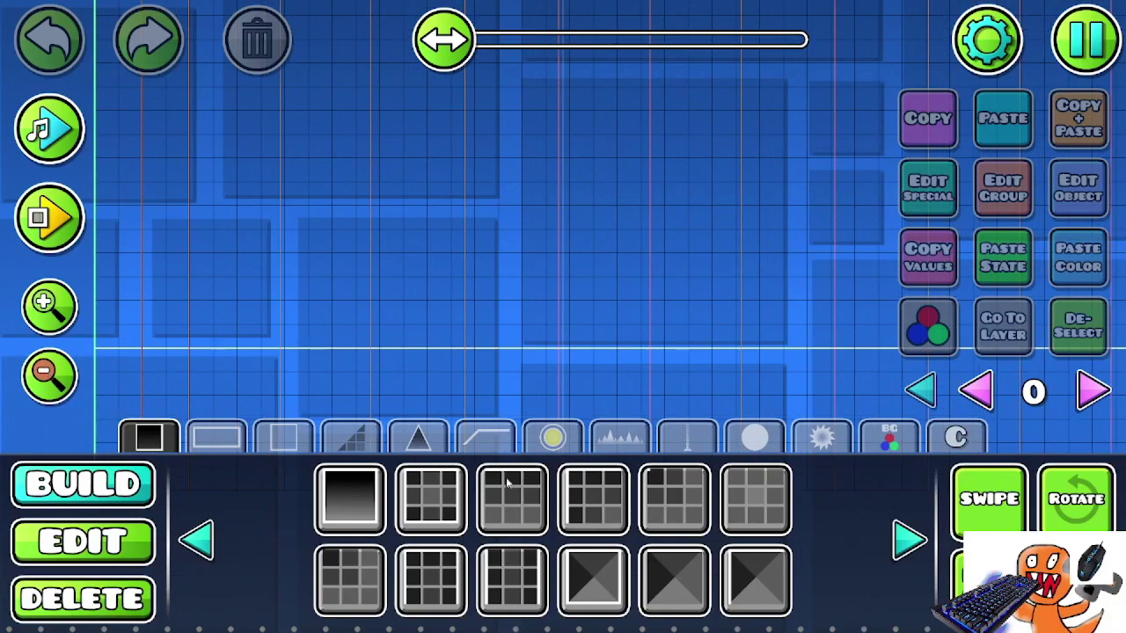
left_click(538, 438)
left_click(914, 540)
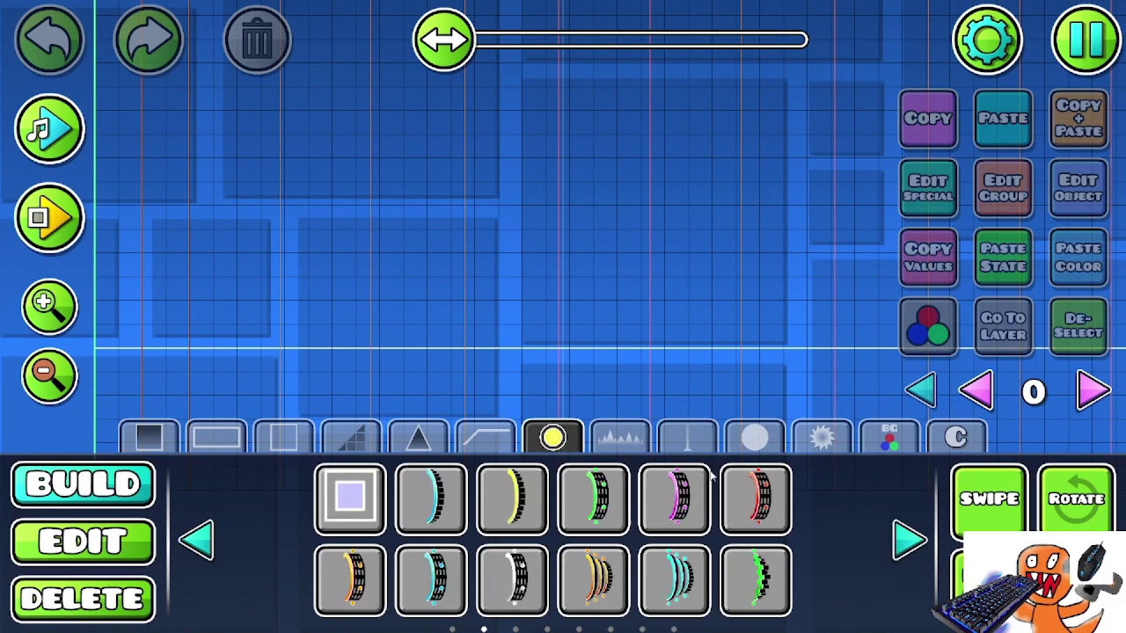
left_click(764, 503)
left_click(538, 314)
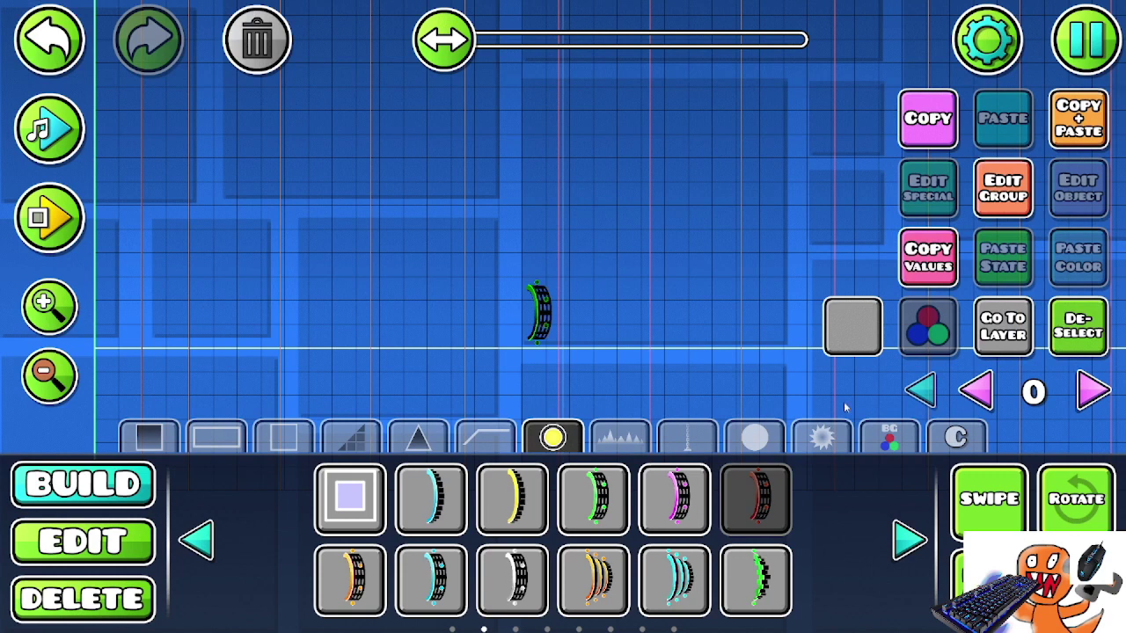
- Overlay a yellow gravity portal on the red portal and shift both one grid cell to the right
left_click(512, 500)
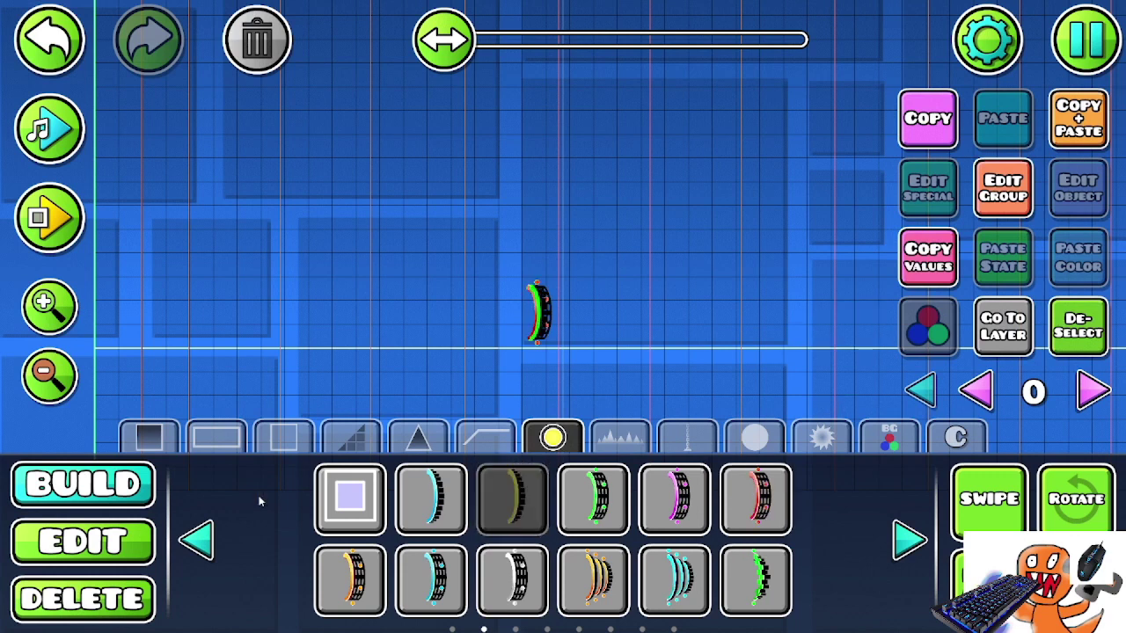
left_click(84, 541)
left_click_drag(538, 312, 594, 294)
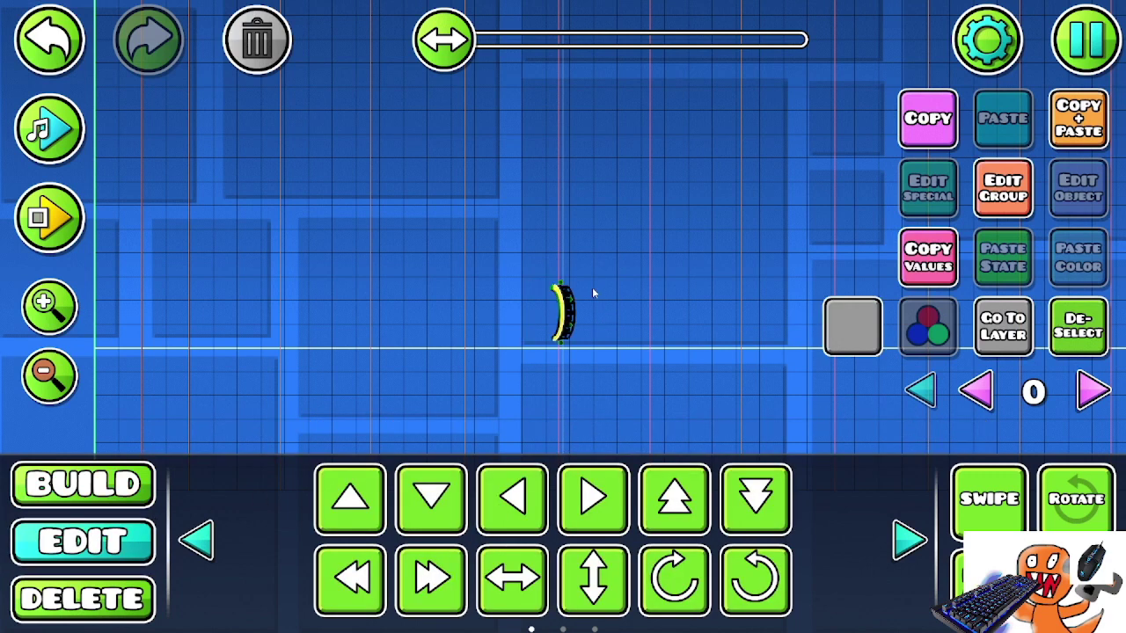
left_click(563, 322)
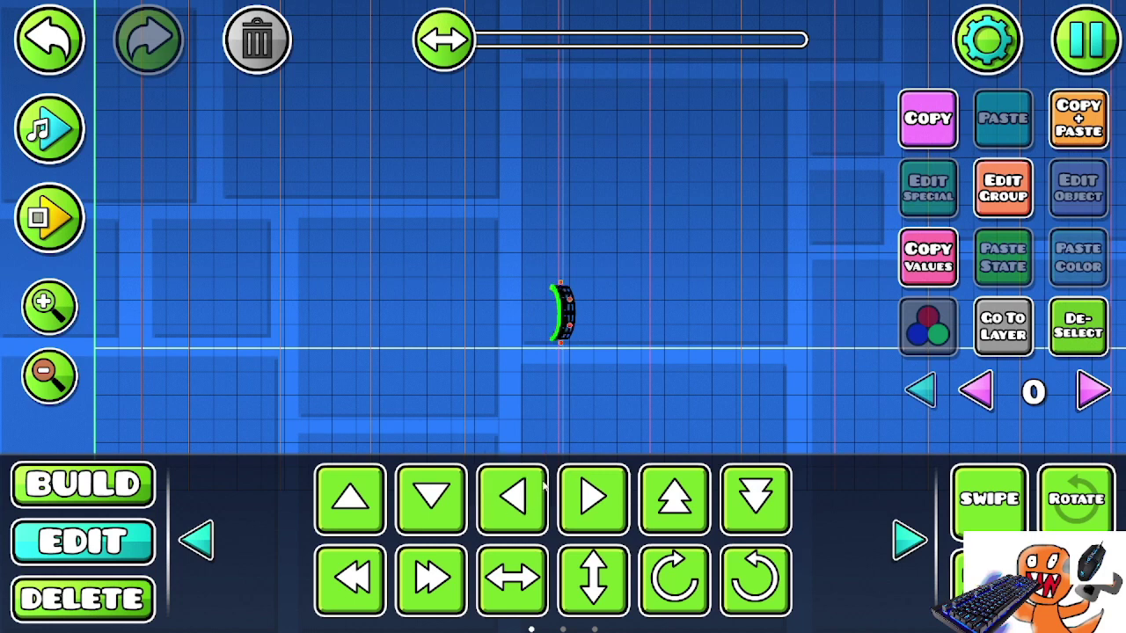
left_click(1075, 310)
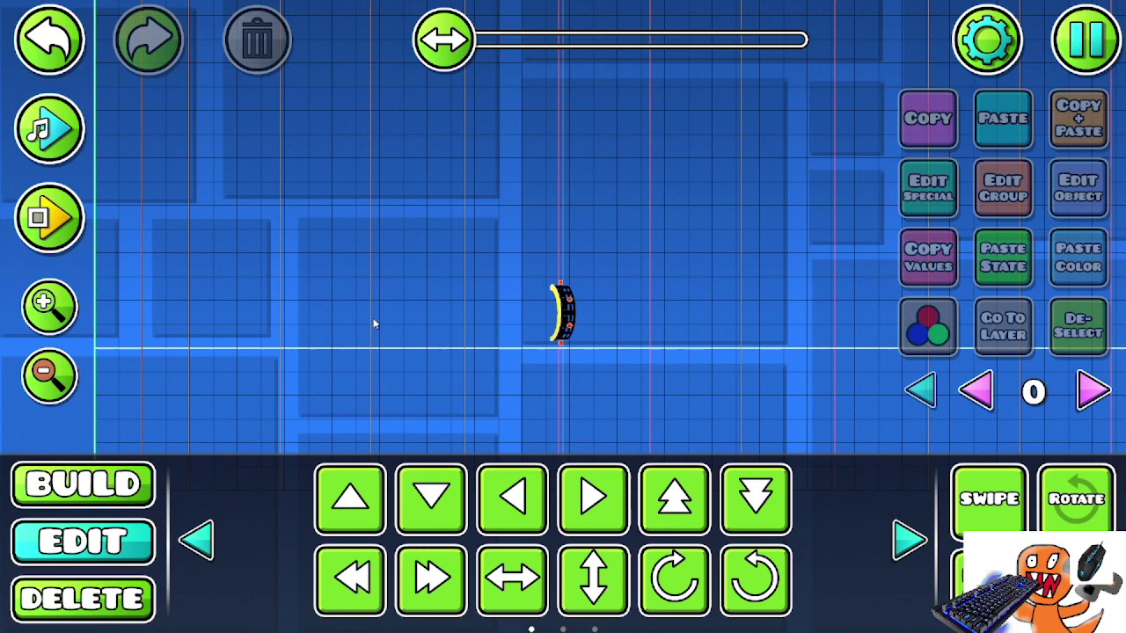
- Place a blue gravity portal on the ground directly after the yellow and red portals
left_click(123, 484)
left_click(462, 491)
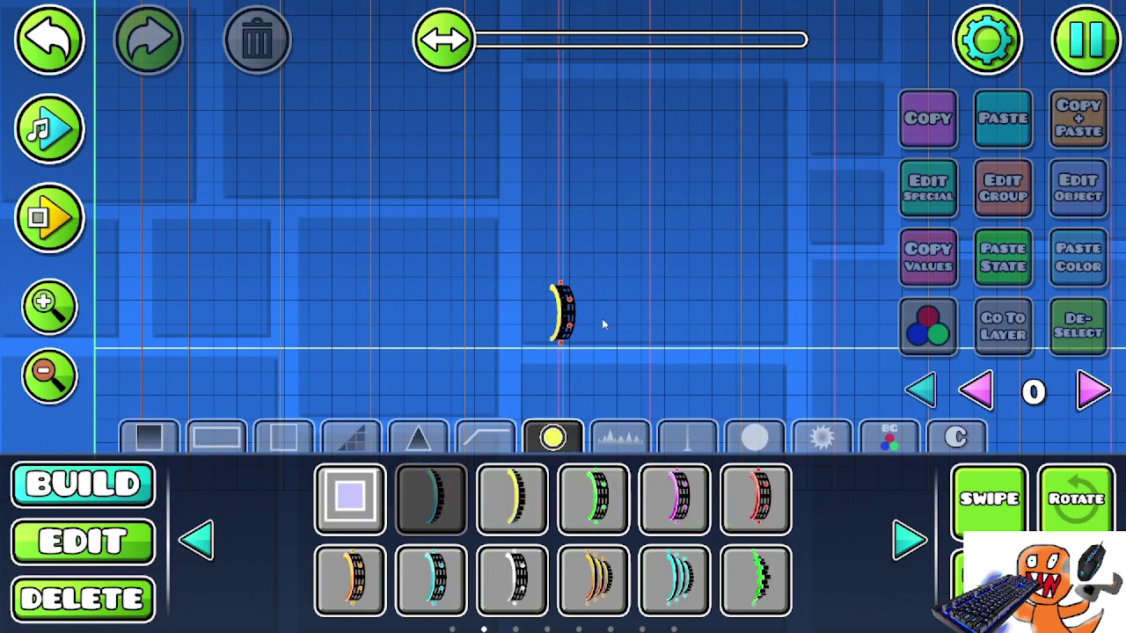
left_click(573, 316)
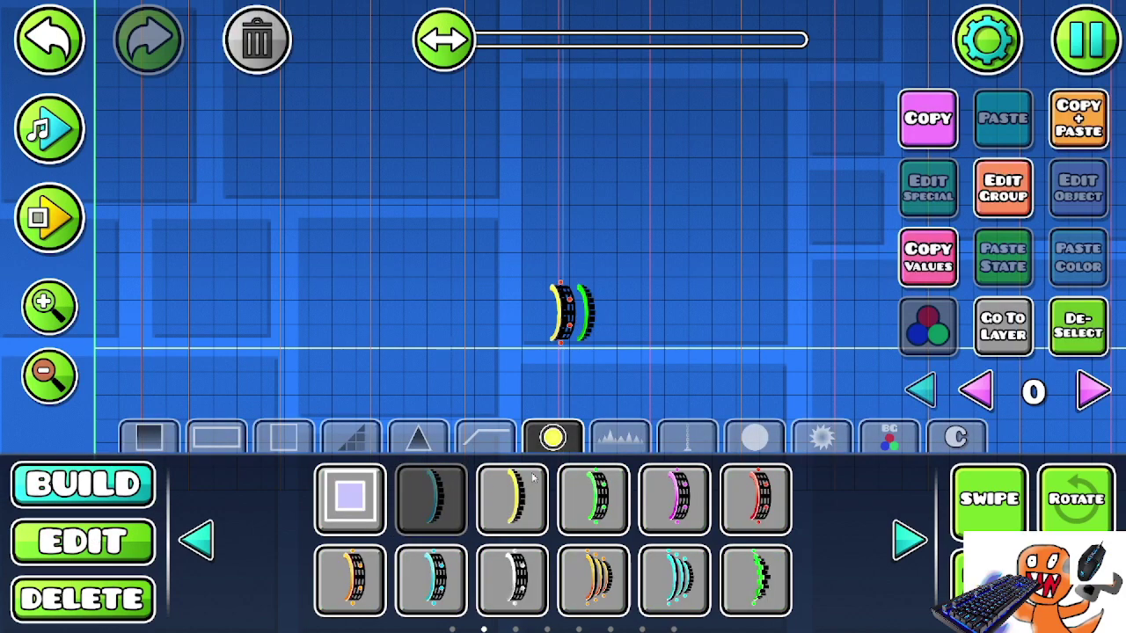
- Place an Alpha trigger just above the ground at the very start of the level
left_click(889, 437)
left_click(756, 500)
left_click(109, 338)
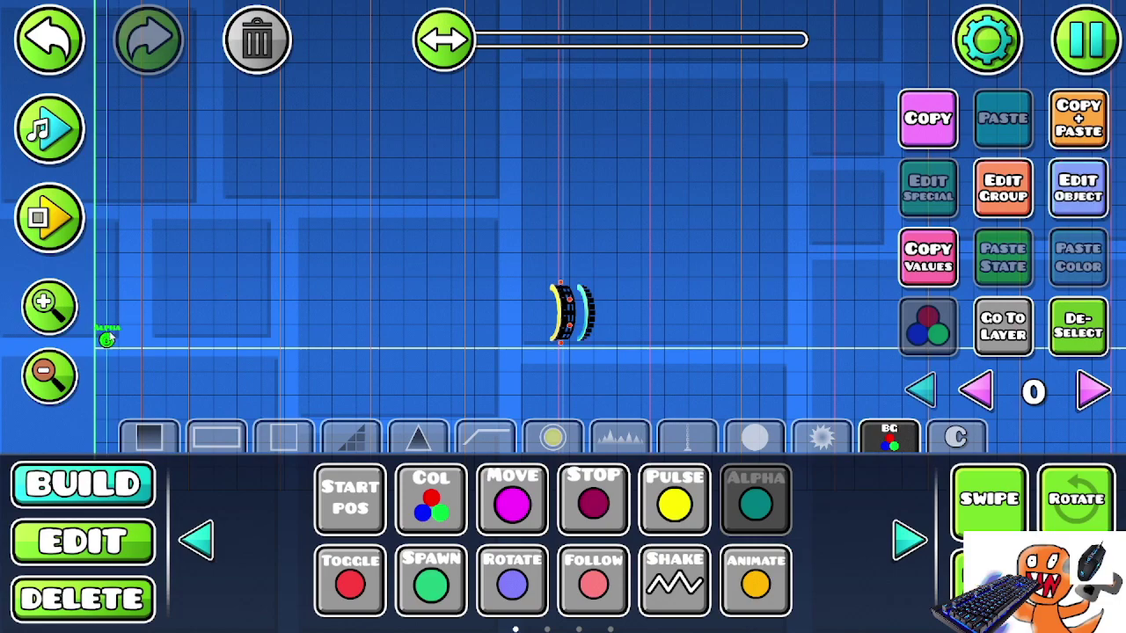
- Configure the Alpha trigger to target group 1 with fade time and opacity at their minimum
left_click(1103, 182)
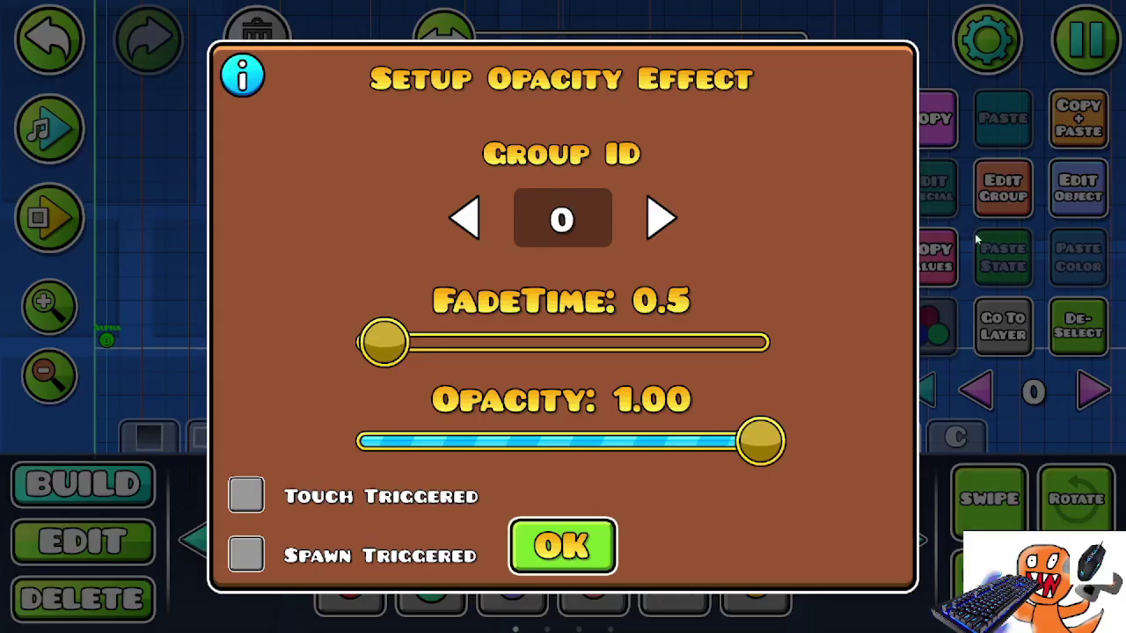
left_click(616, 201)
type("1")
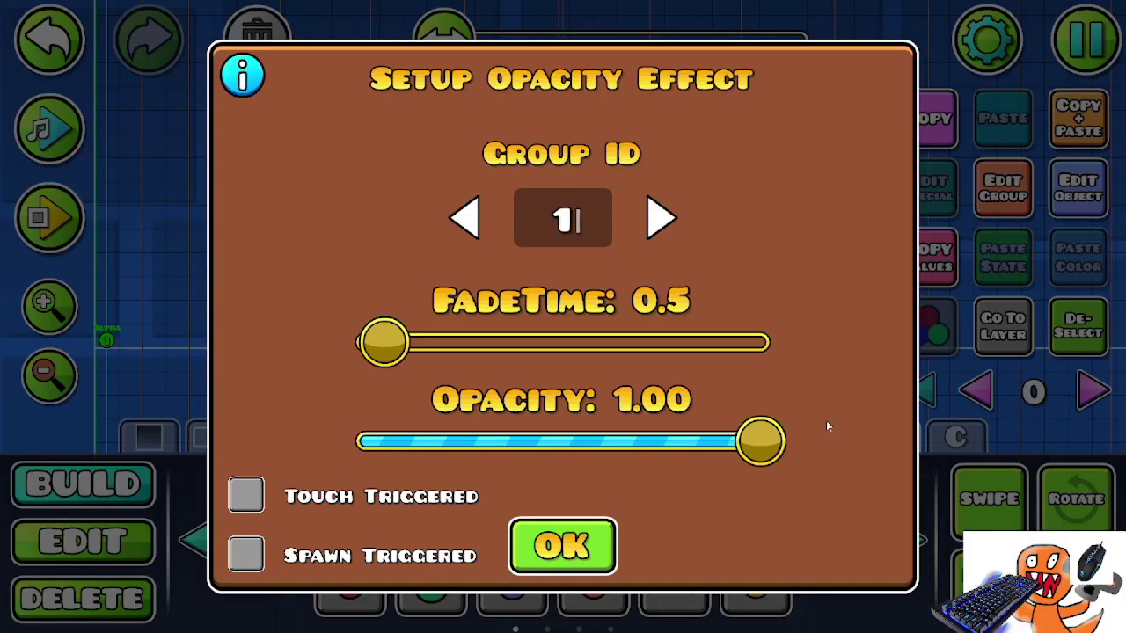
left_click_drag(378, 340, 362, 341)
left_click_drag(760, 439, 364, 440)
left_click(562, 546)
- Add the blue gravity portal to group 1
left_click(126, 538)
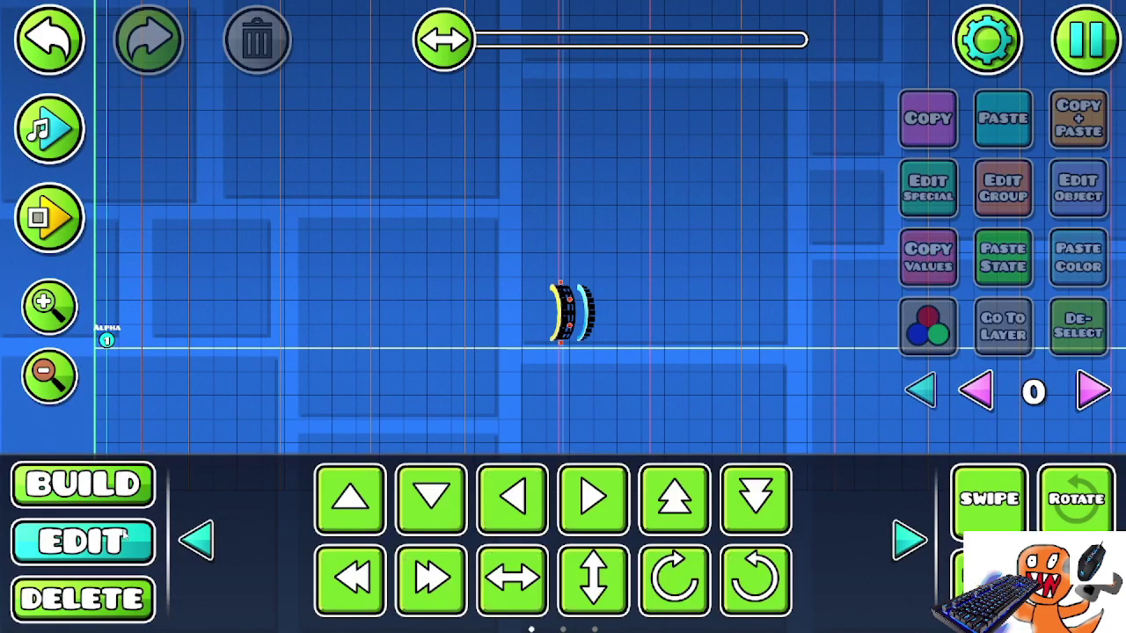
left_click(597, 313)
left_click(1002, 187)
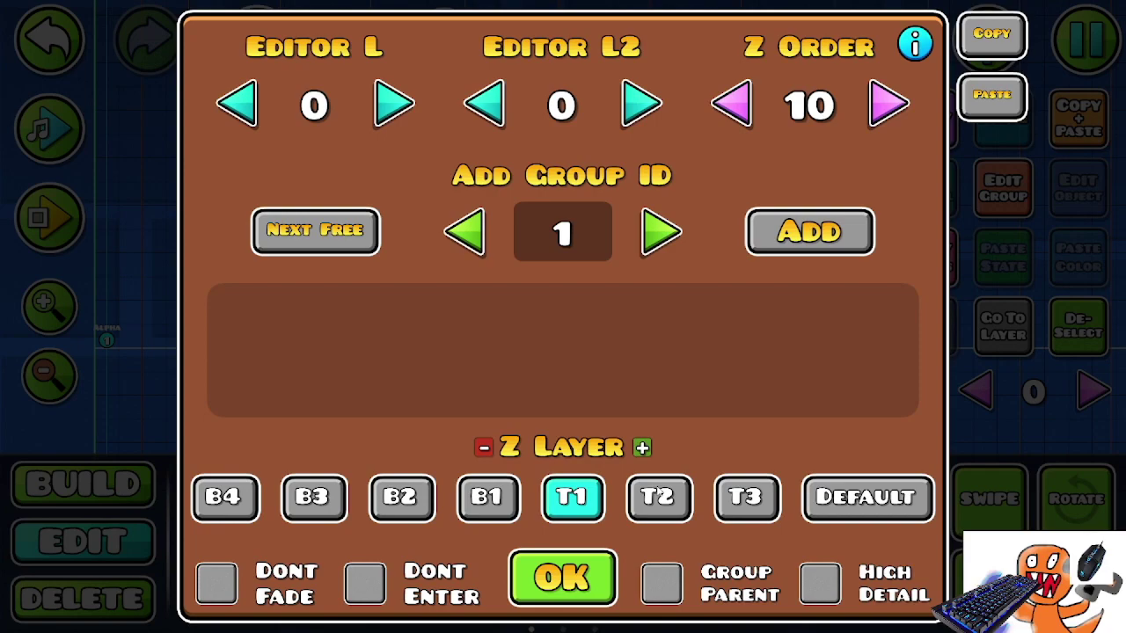
left_click(809, 232)
left_click(540, 598)
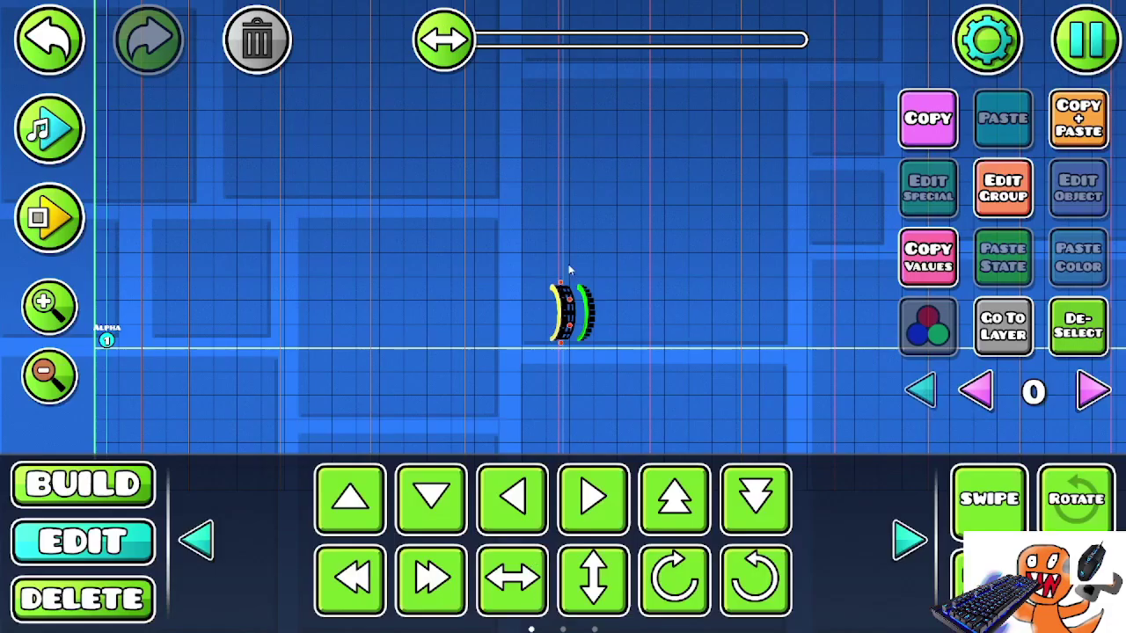
- Stack a vertical column of ten green orbs from the ground upward just past the portals
left_click(106, 493)
left_click_drag(703, 323, 572, 267)
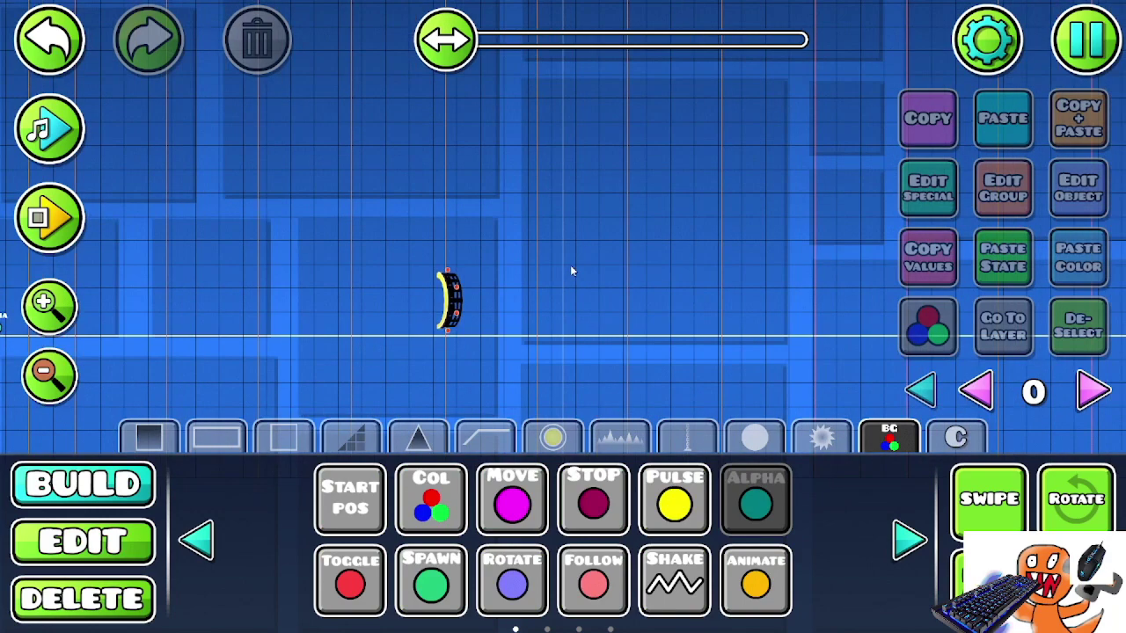
left_click(547, 444)
left_click(209, 539)
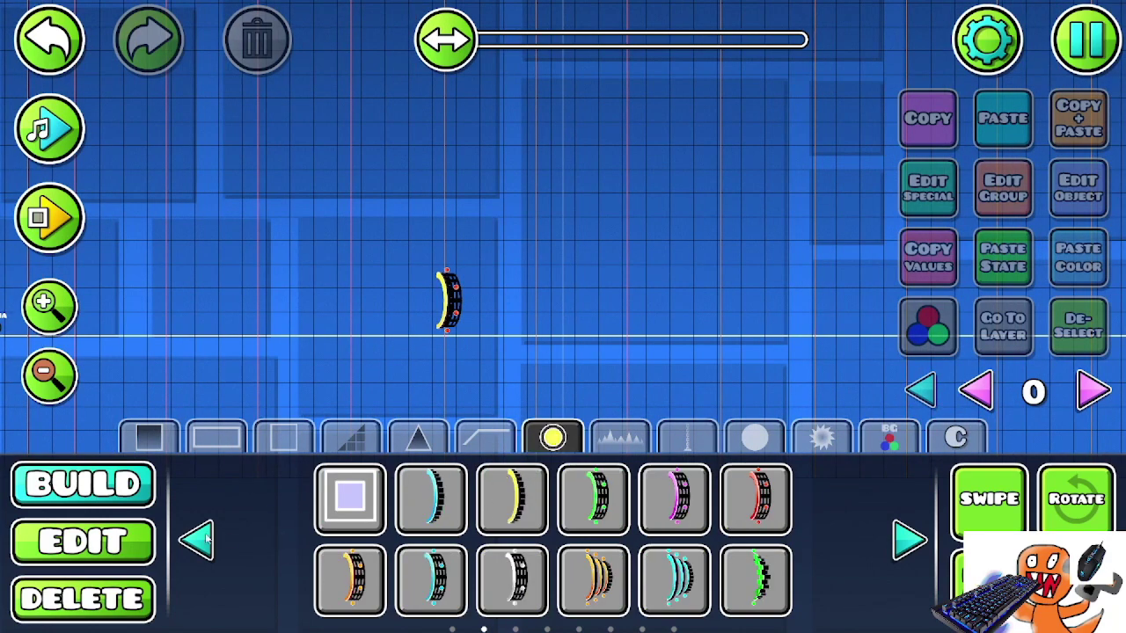
left_click(485, 588)
left_click(492, 323)
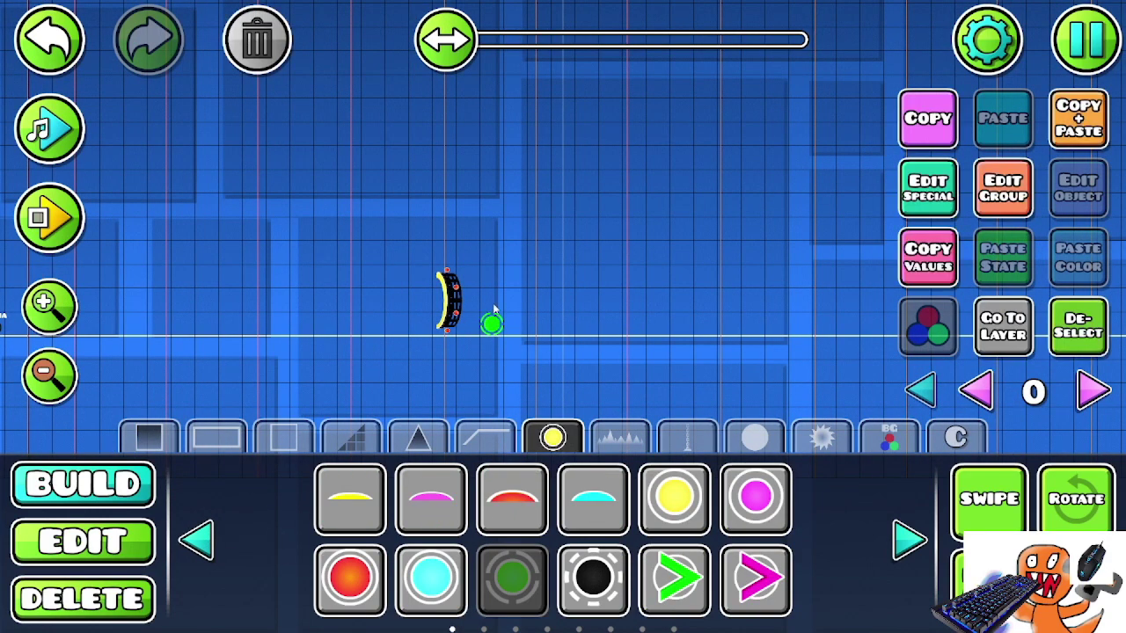
left_click(492, 300)
left_click(492, 277)
left_click(494, 252)
left_click(493, 229)
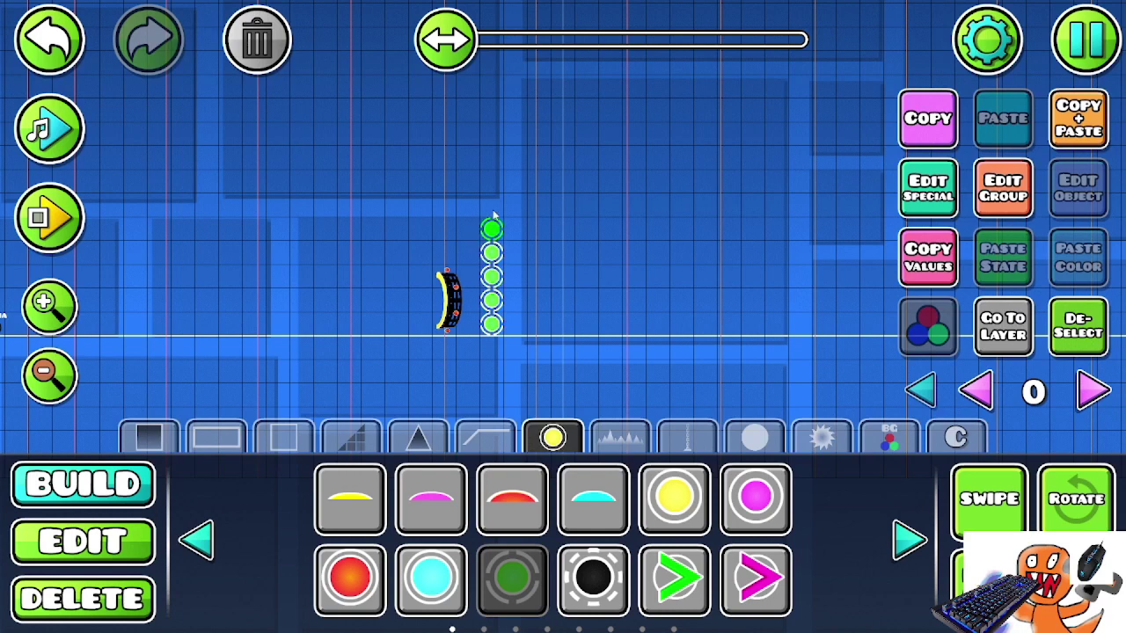
left_click(494, 204)
left_click(496, 181)
left_click(498, 158)
left_click(499, 134)
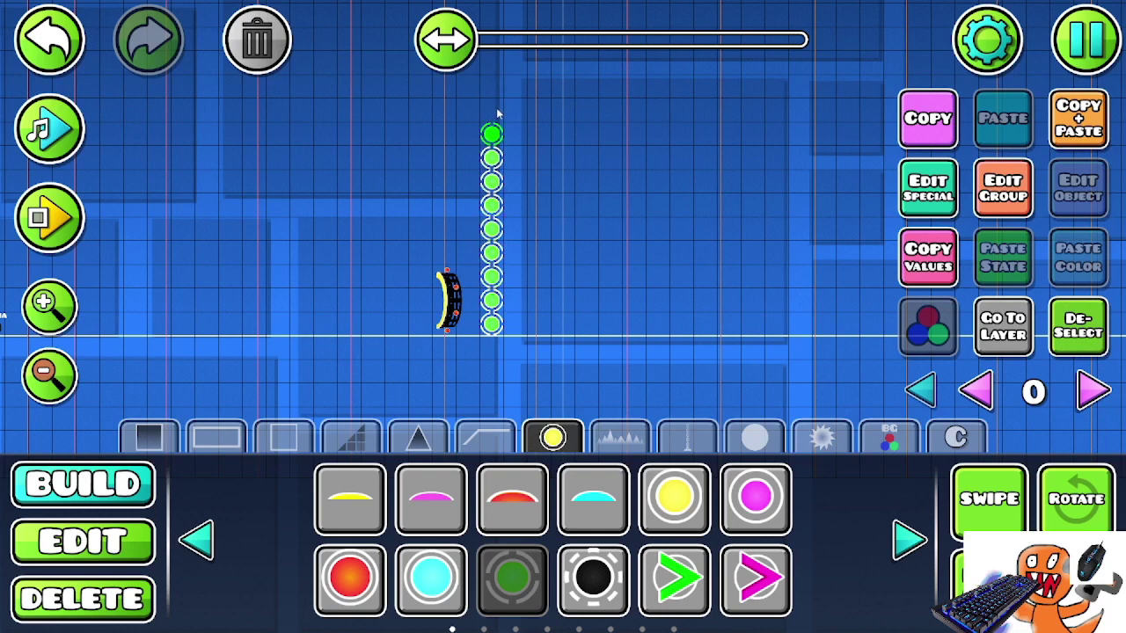
left_click(498, 112)
- Turn on the boundary guide lines for the red ball portal
left_click(104, 559)
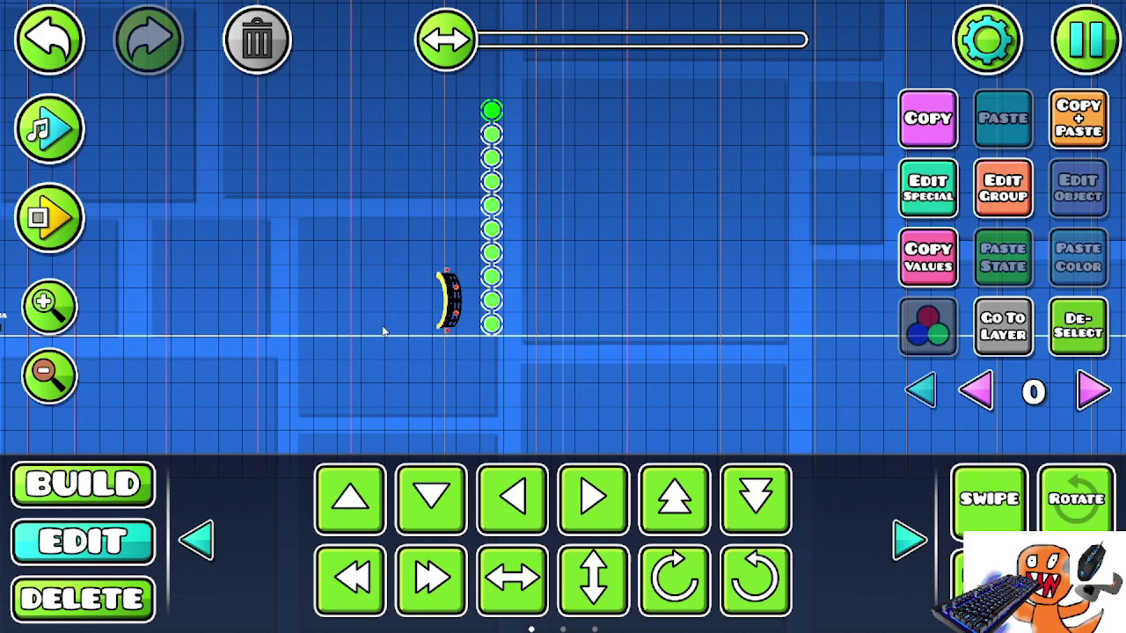
left_click(453, 306)
left_click(863, 331)
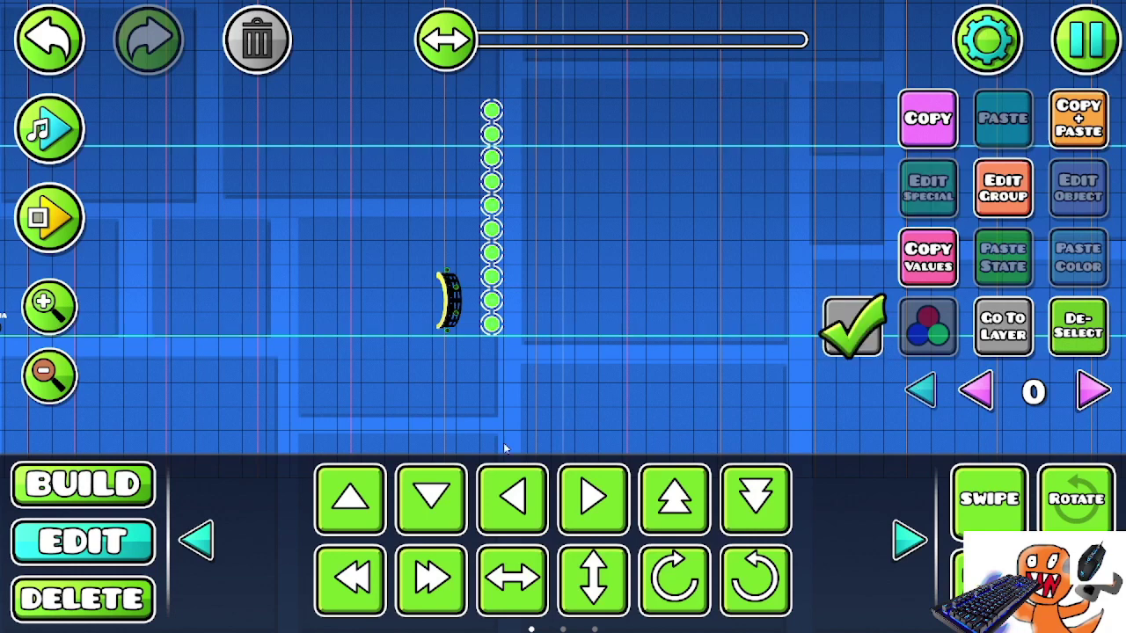
- Delete the two green orbs that rise above the portal's upper boundary line
left_click(48, 371)
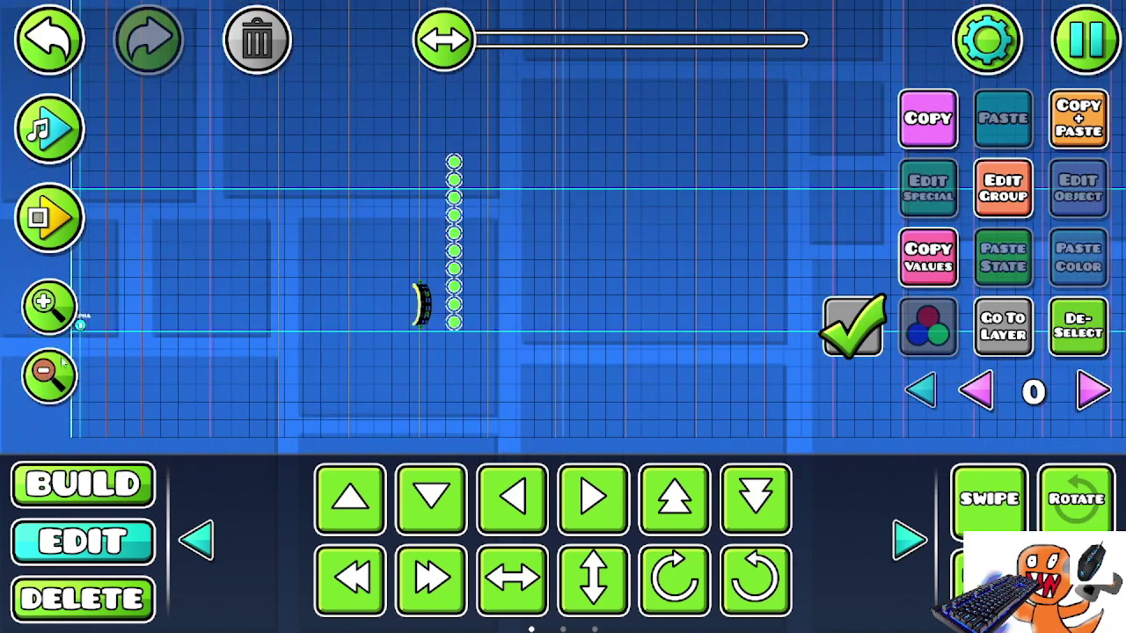
left_click(83, 598)
left_click(453, 163)
left_click(454, 180)
- Fill the area between the boundary lines with green orbs, making a block nine columns wide and eight rows high
left_click(83, 484)
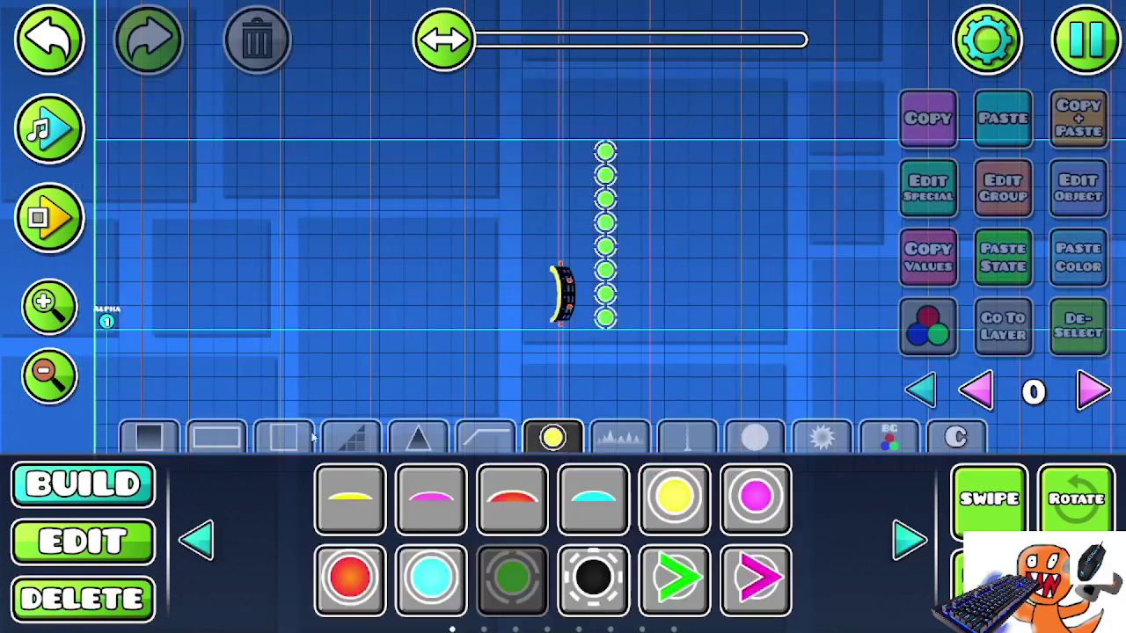
left_click_drag(572, 231, 402, 233)
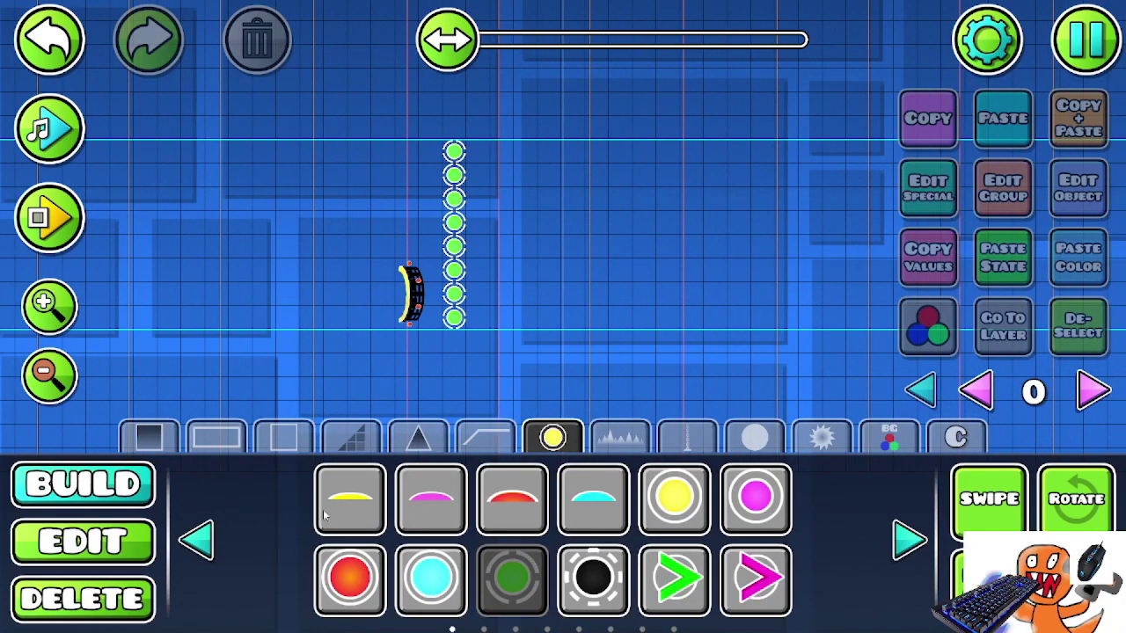
left_click(475, 316)
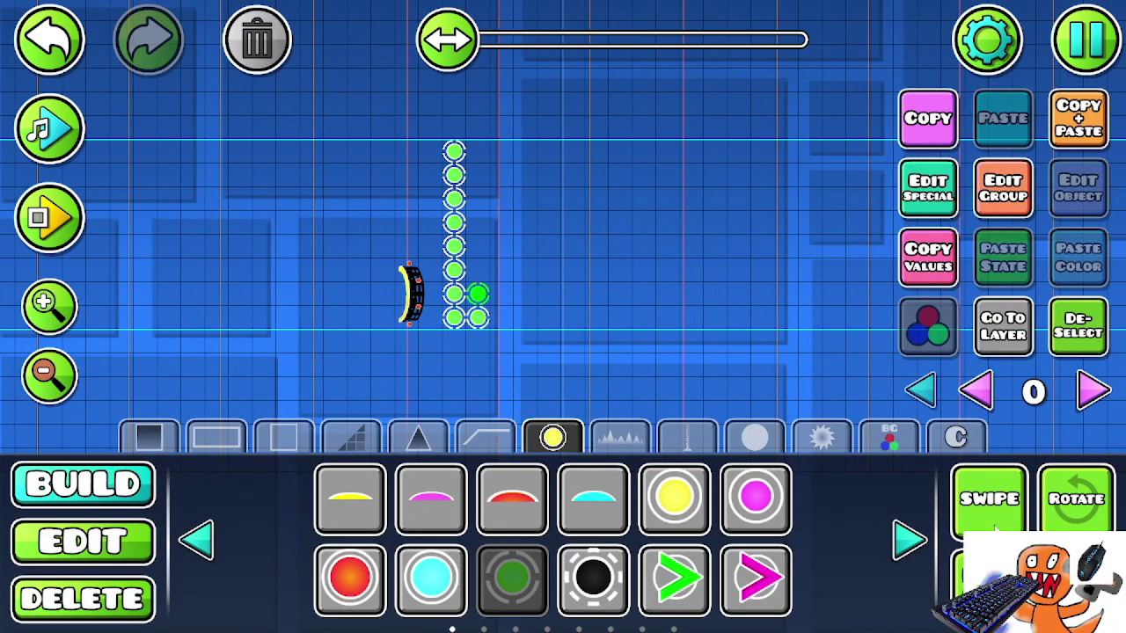
mouse_move(474, 274)
left_mouse_down()
mouse_move(478, 171)
mouse_move(640, 174)
mouse_move(664, 157)
mouse_move(633, 286)
mouse_move(497, 292)
mouse_move(591, 181)
mouse_move(520, 198)
mouse_move(549, 294)
mouse_move(570, 220)
mouse_move(620, 221)
mouse_move(585, 288)
mouse_move(622, 294)
left_mouse_up()
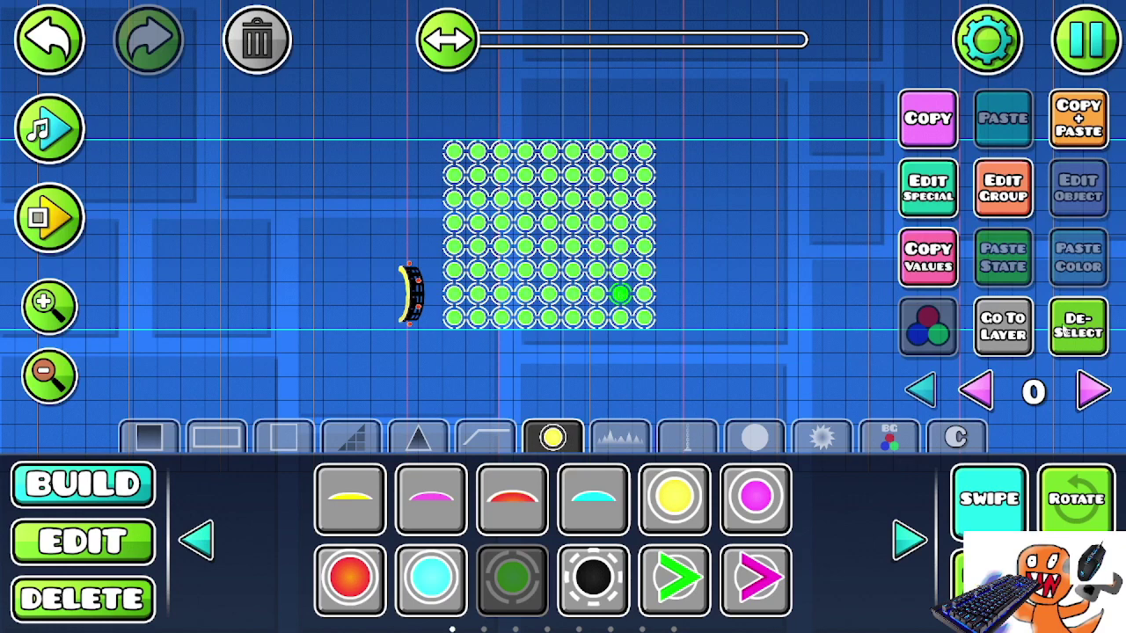
left_click(1059, 332)
- Select the whole green orb block and extend it to the right with two duplicated copies
left_click(74, 528)
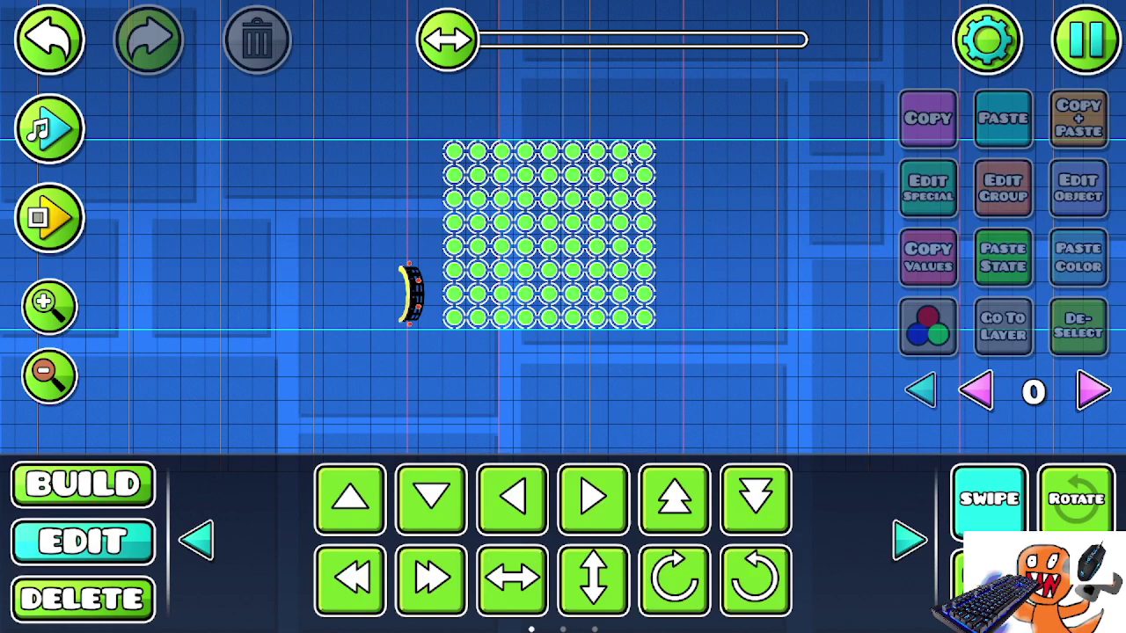
left_click_drag(674, 131, 464, 346)
left_click(1087, 117)
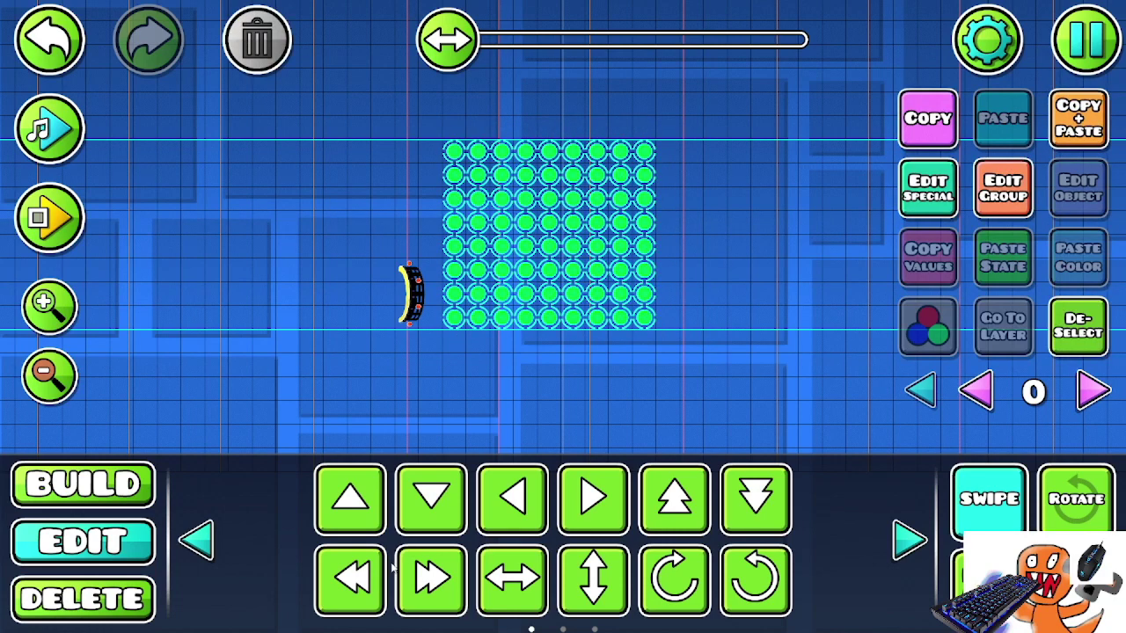
left_click(428, 577)
left_click(425, 576)
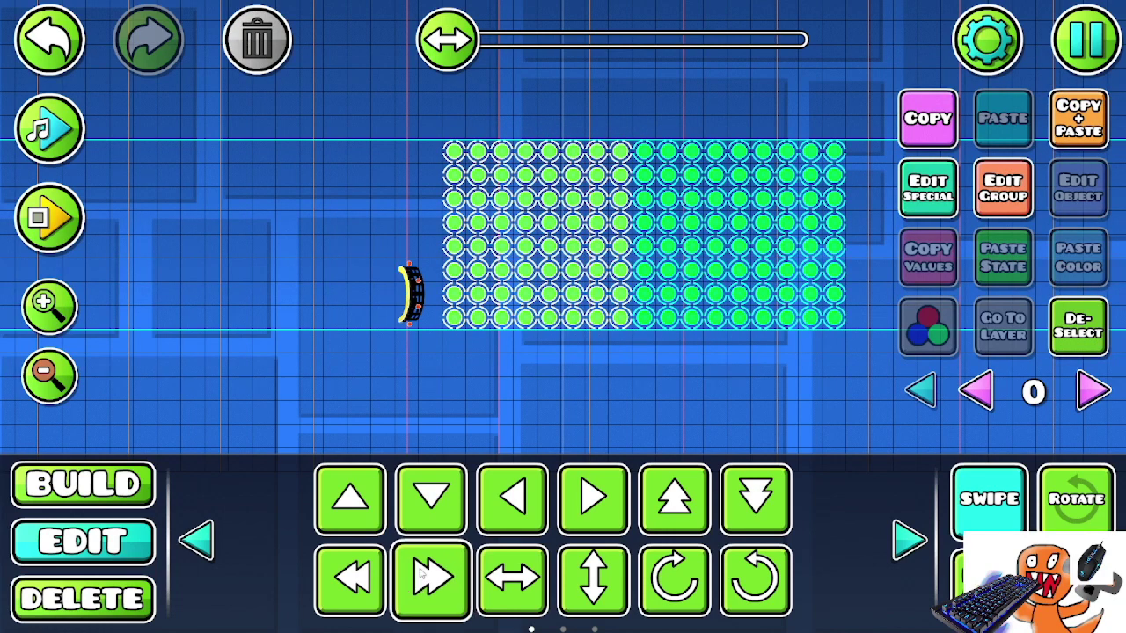
left_click(421, 573)
left_click(421, 574)
left_click(371, 574)
left_click(1072, 130)
triple_click(417, 577)
triple_click(417, 578)
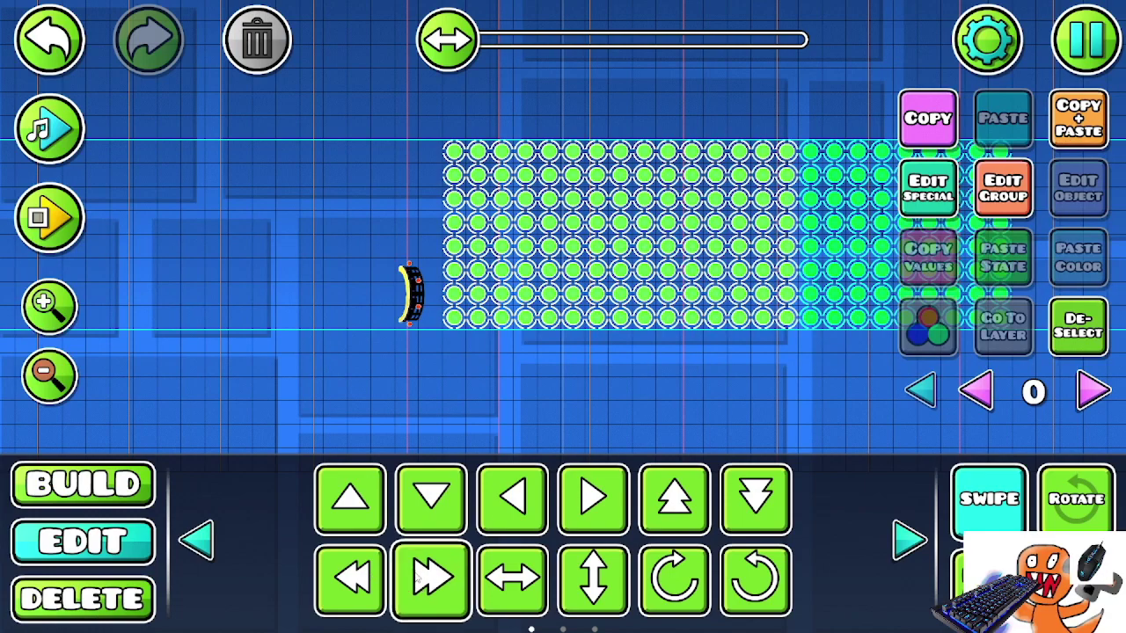
- Shift the selected copy of green orbs right until it continues the field without overlapping, making 27 columns
left_click(419, 577)
left_click(419, 577)
left_click(418, 577)
left_click(989, 498)
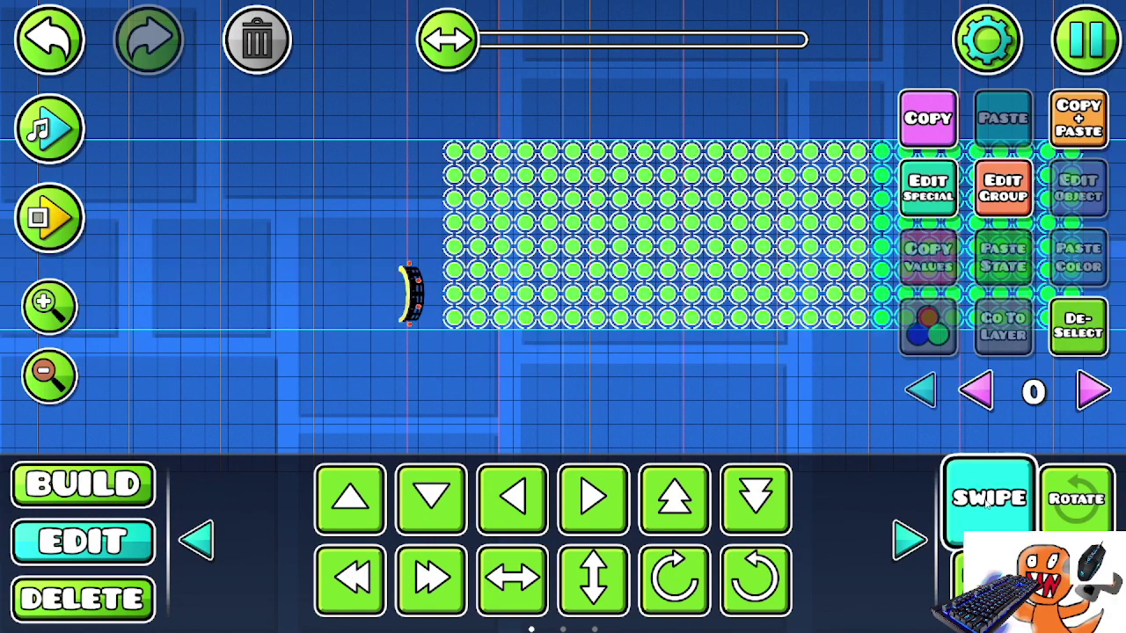
left_click_drag(777, 340, 361, 354)
left_click(989, 499)
- Duplicate the selected nine-column orb block and place the copy flush against the field's right end, making 36 columns
left_click(1067, 116)
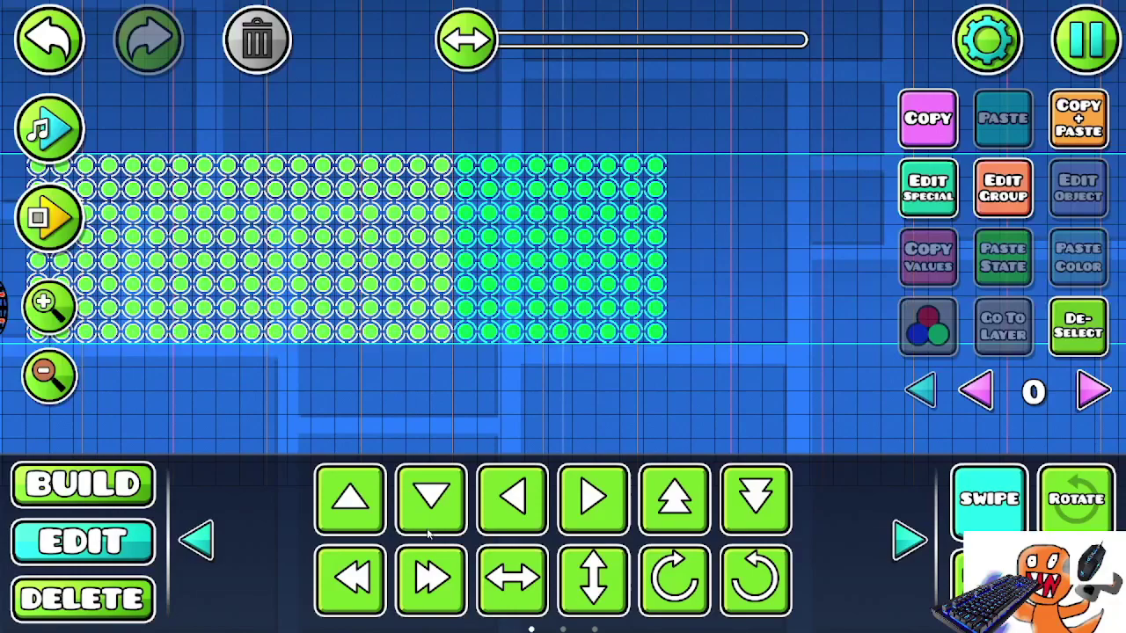
left_click(899, 544)
left_click(756, 507)
left_click(756, 508)
left_click(199, 540)
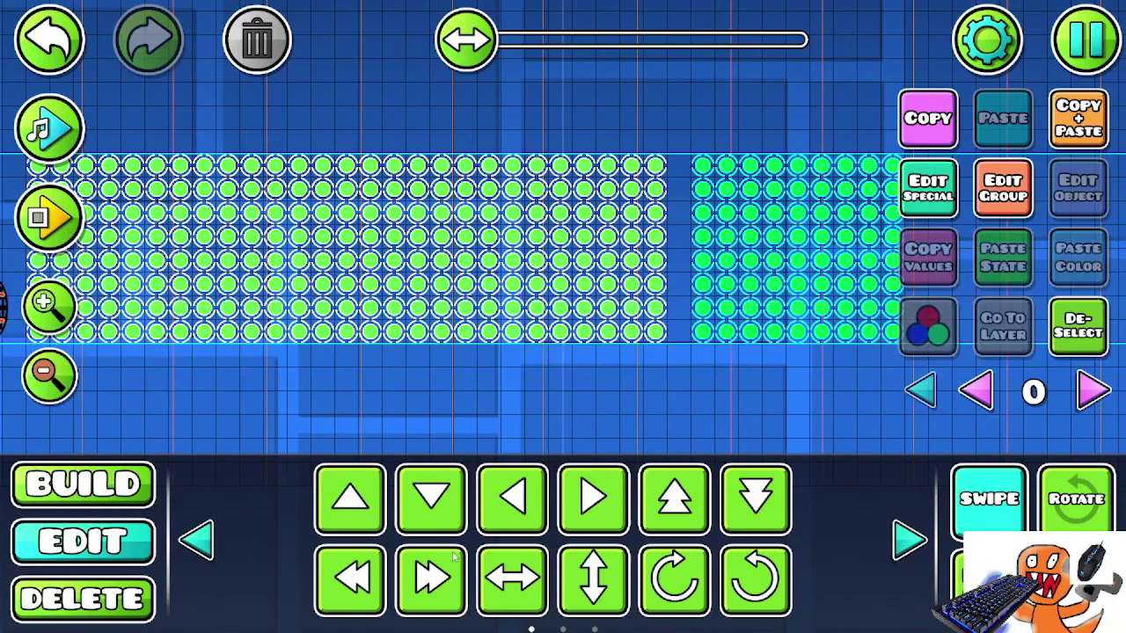
left_click(358, 580)
left_click(989, 499)
- Extend the field to 45 columns with another duplicated orb block flush at its right end, and clear the selection
left_click_drag(699, 396, 446, 394)
left_click(424, 579)
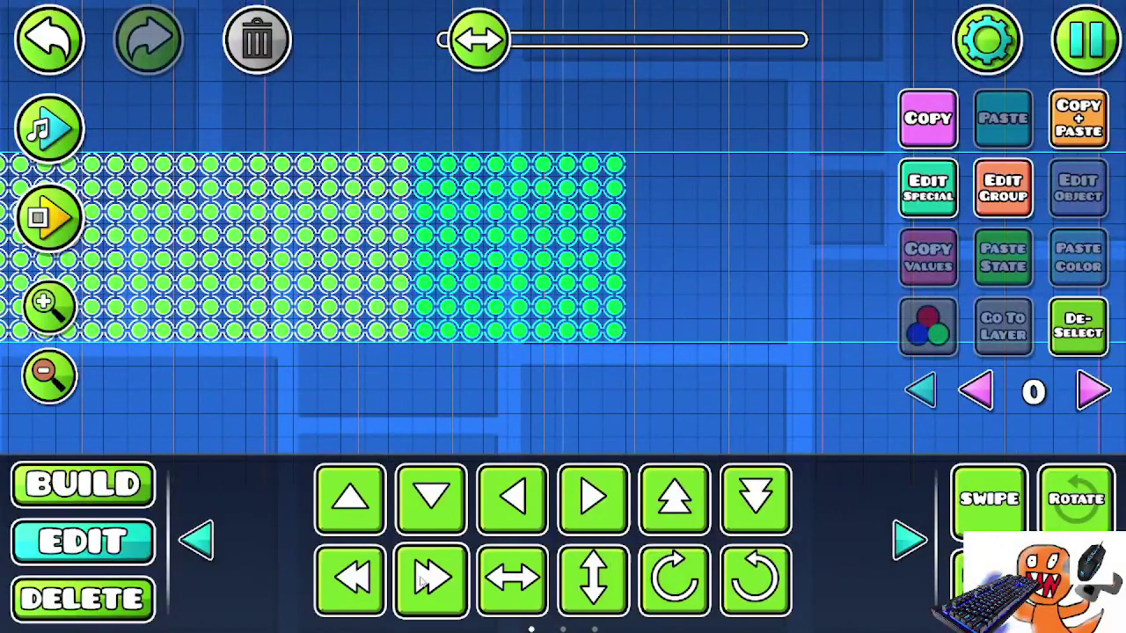
left_click(424, 578)
left_click(424, 579)
left_click(423, 579)
left_click(423, 579)
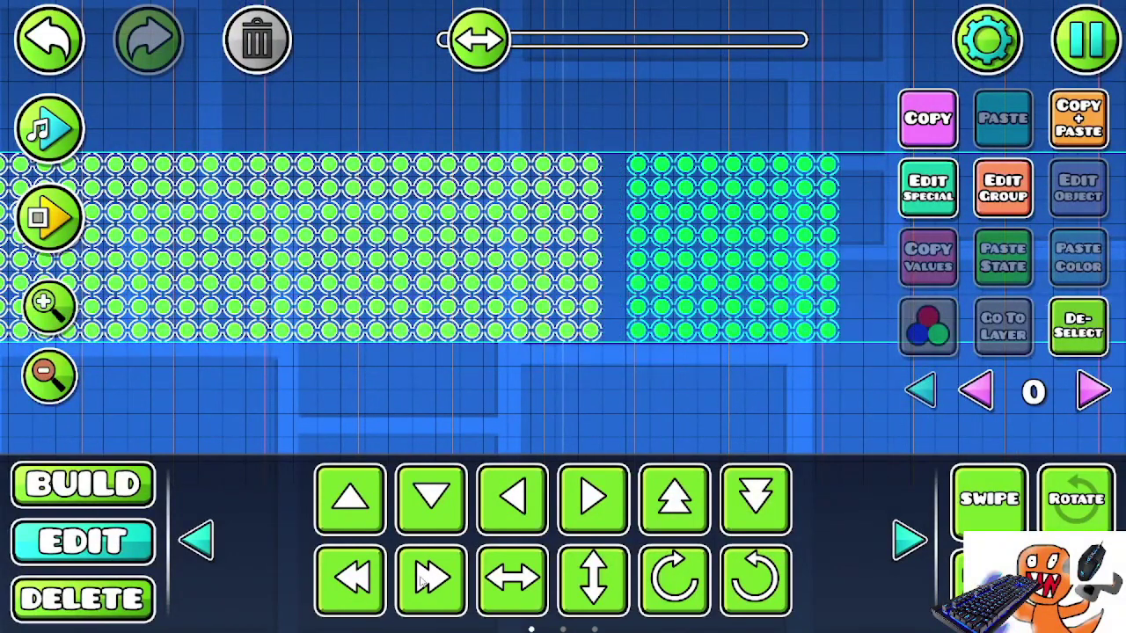
left_click(325, 585)
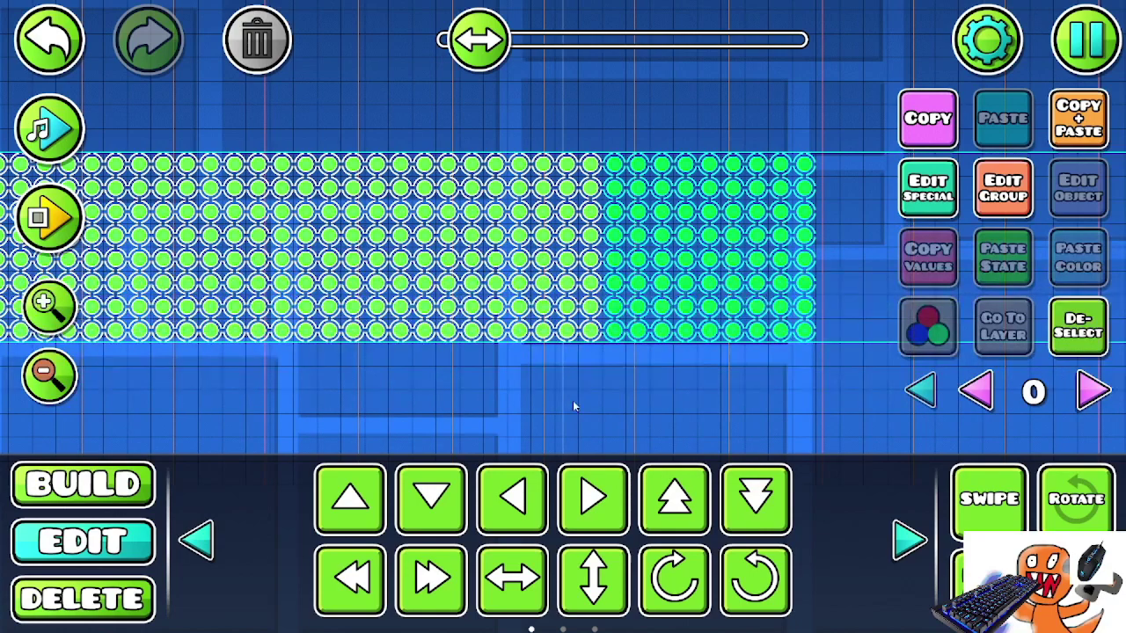
left_click_drag(573, 405, 779, 411)
key("alt+d")
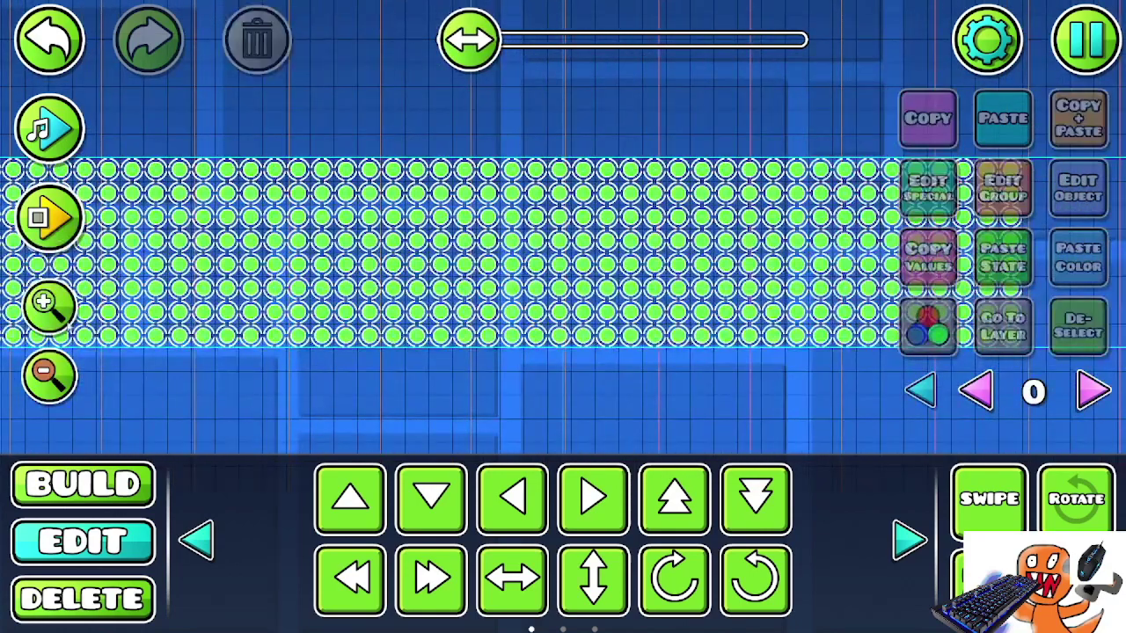
- Select the entire green orb field, add it to group ID 1, and clear the selection
left_click(53, 369)
left_click(53, 369)
left_click(999, 515)
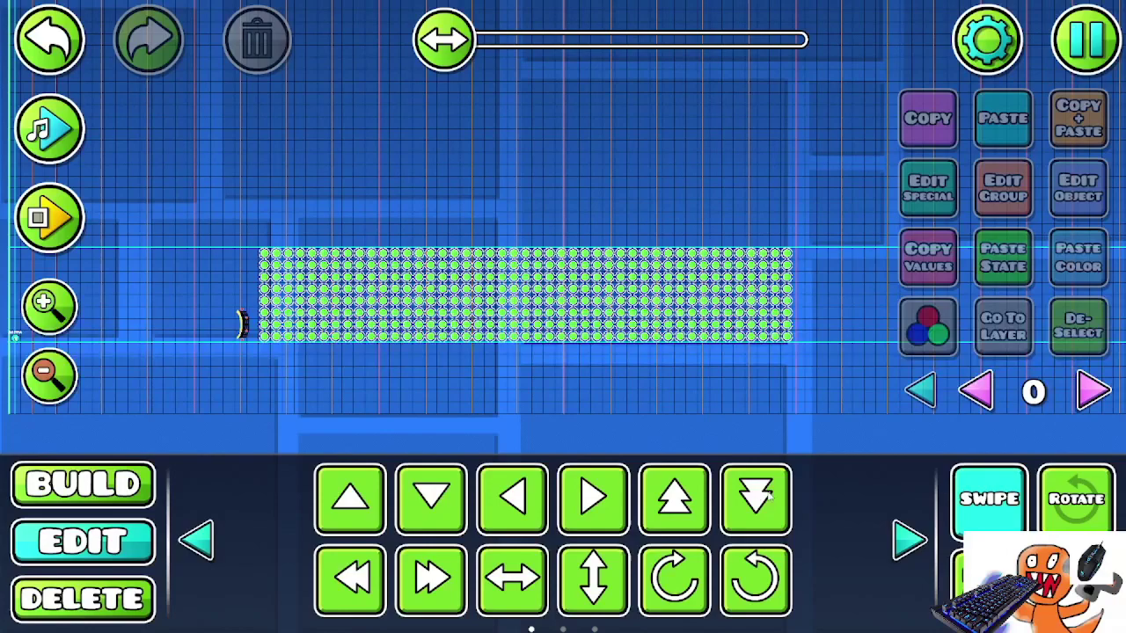
left_click_drag(809, 248, 290, 356)
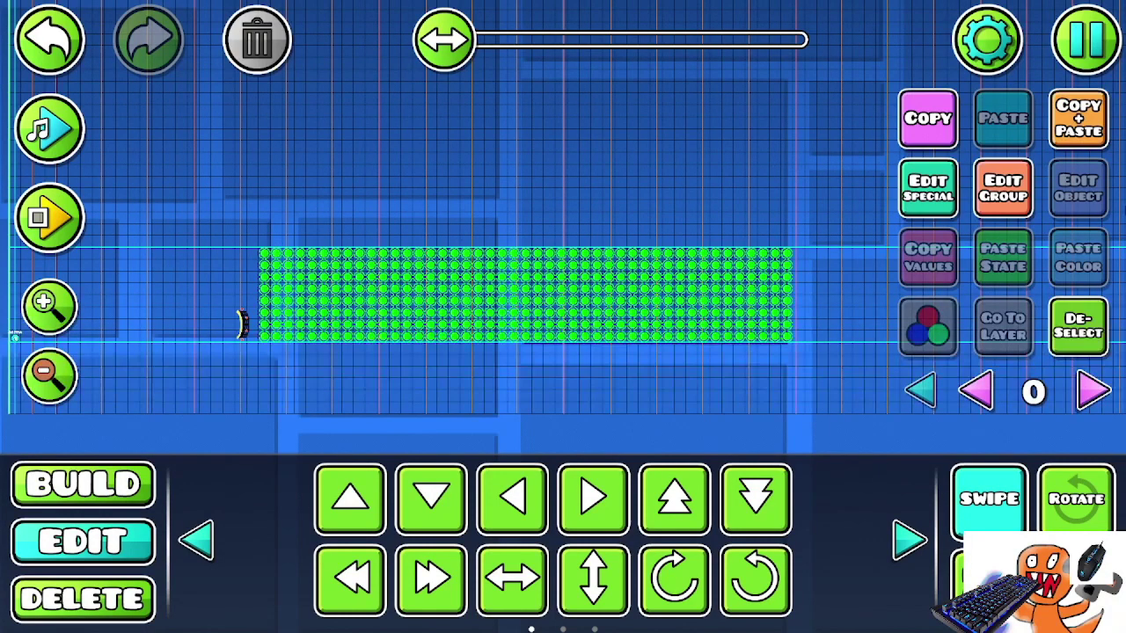
left_click(1012, 192)
left_click(764, 228)
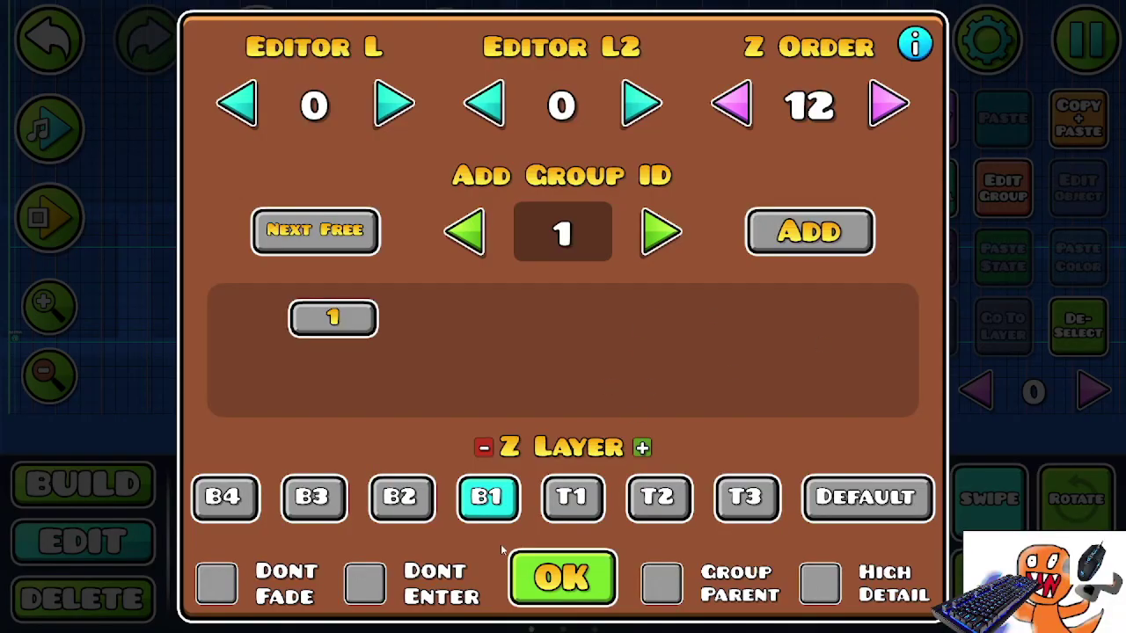
left_click(550, 580)
left_click(1076, 327)
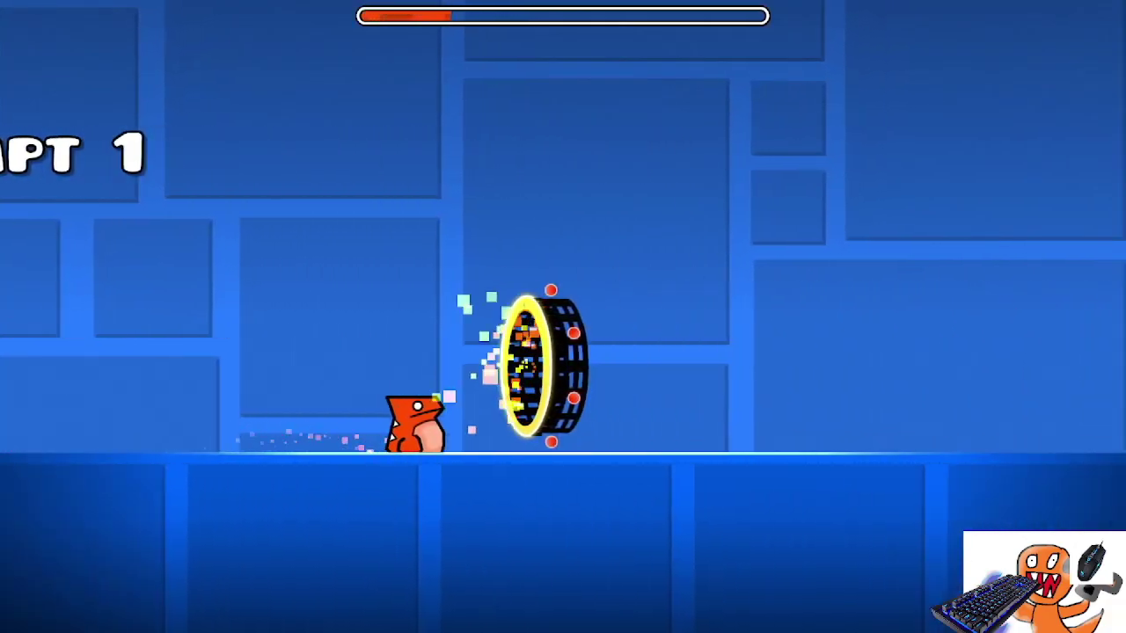
- Playtest the level to its end, repeatedly triggering the green orbs in ball mode, and return to the editor
key("space")
key("space")
key("space")
key("space")
key("space")
key("space")
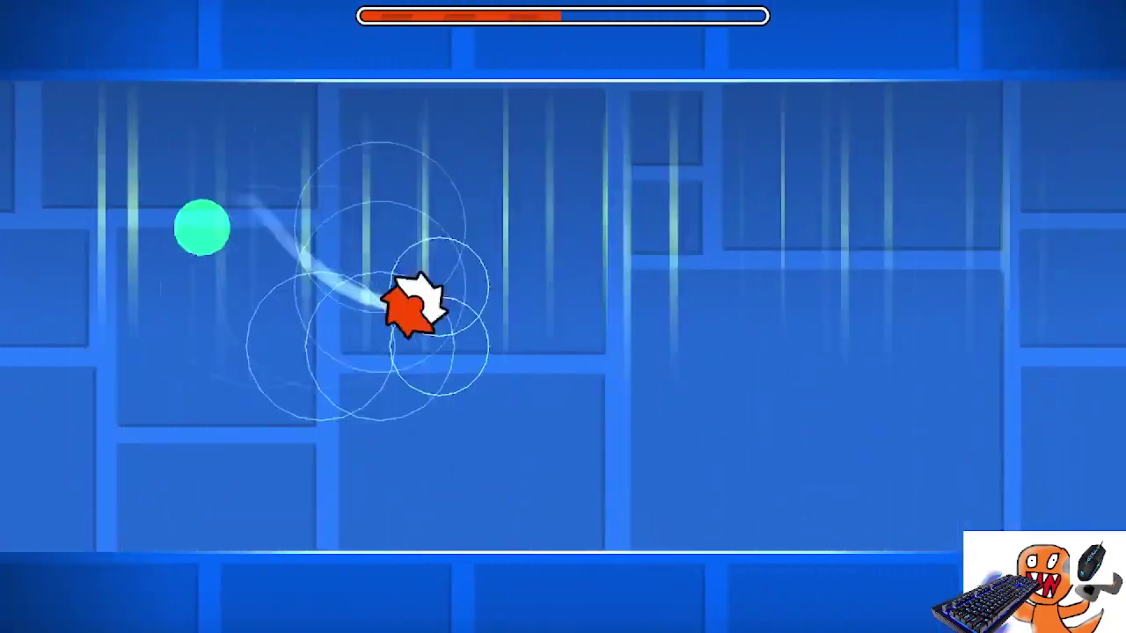
key("space")
key("space")
key("space")
key("space")
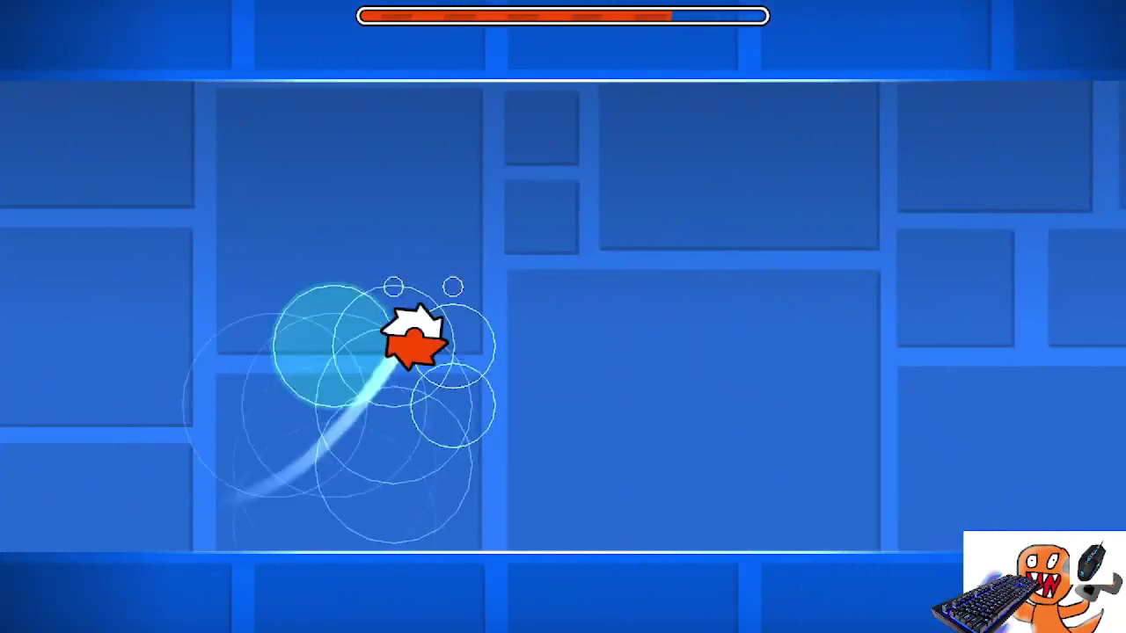
key("space")
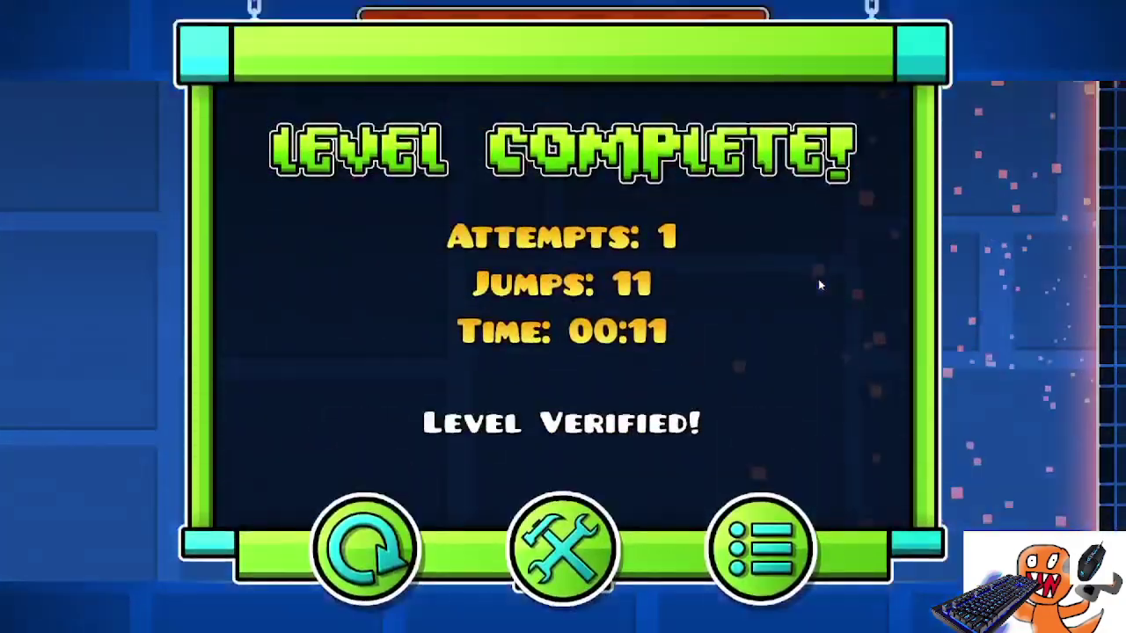
left_click(564, 540)
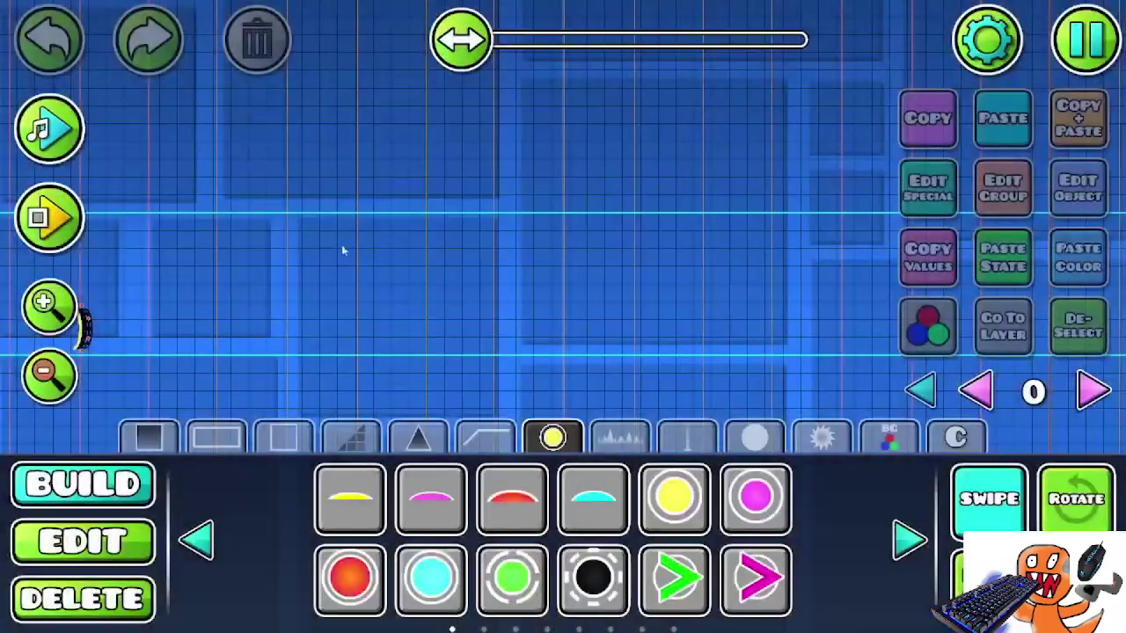
- Browse the decoration objects for a small circular shape, with the level start and the portal in view
left_click(1027, 516)
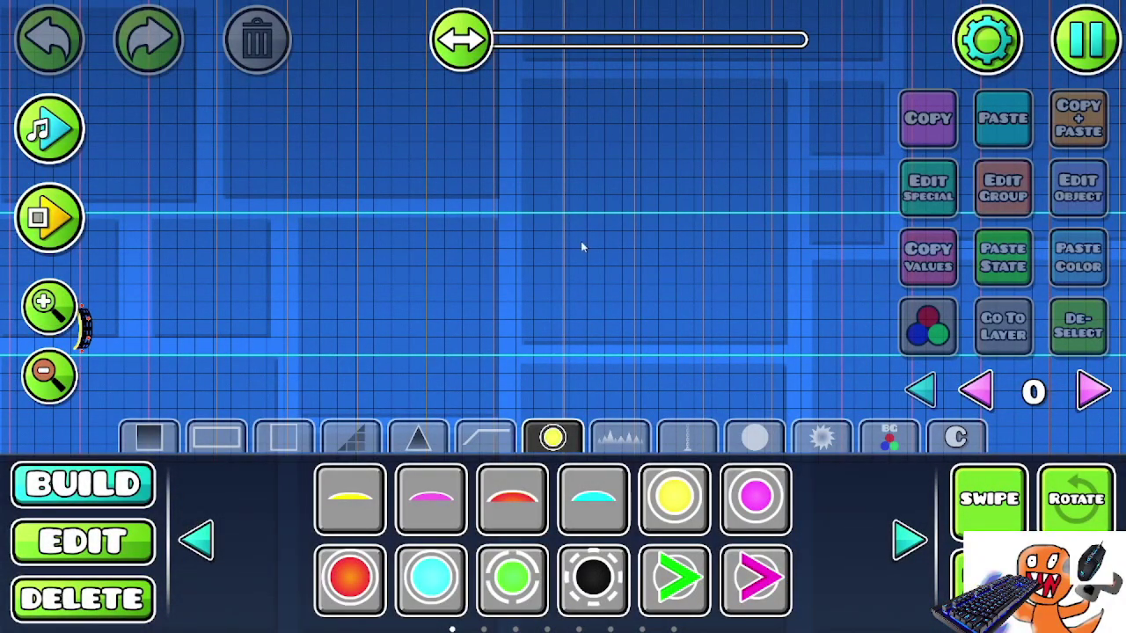
left_click_drag(624, 225, 1003, 166)
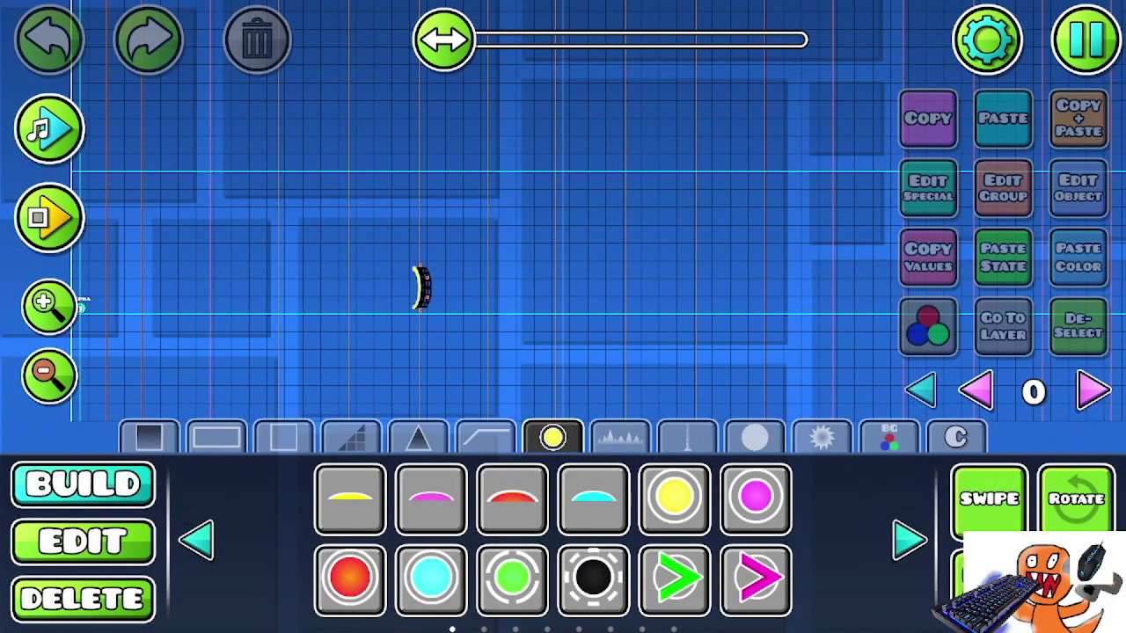
left_click(54, 293)
left_click(55, 295)
left_click_drag(544, 251, 900, 251)
left_click_drag(644, 339, 665, 332)
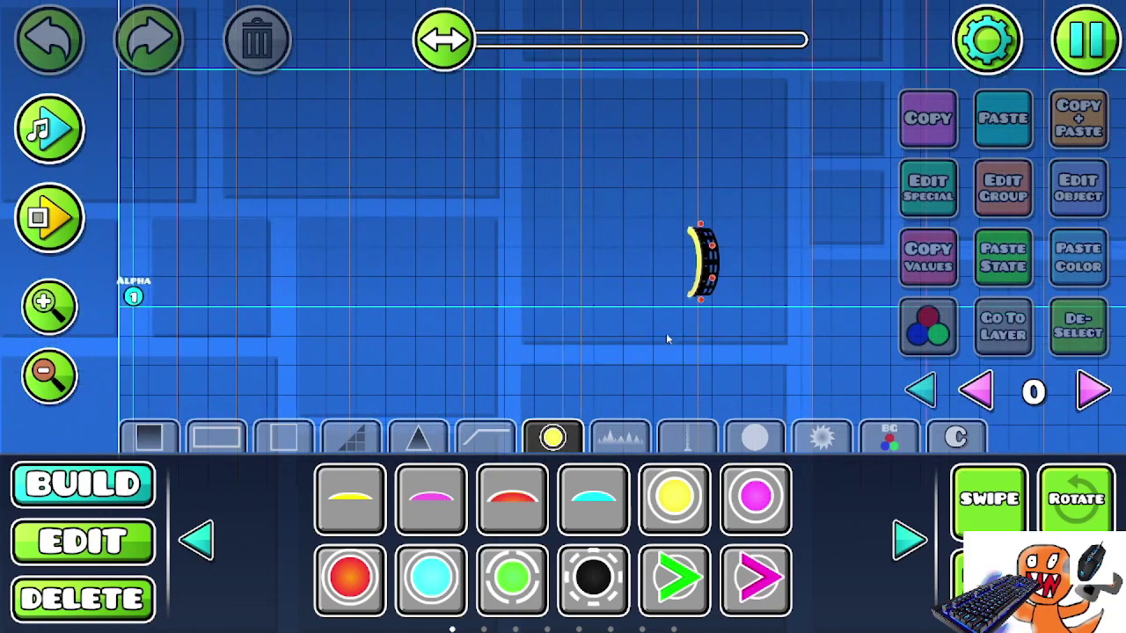
left_click(888, 437)
left_click(765, 437)
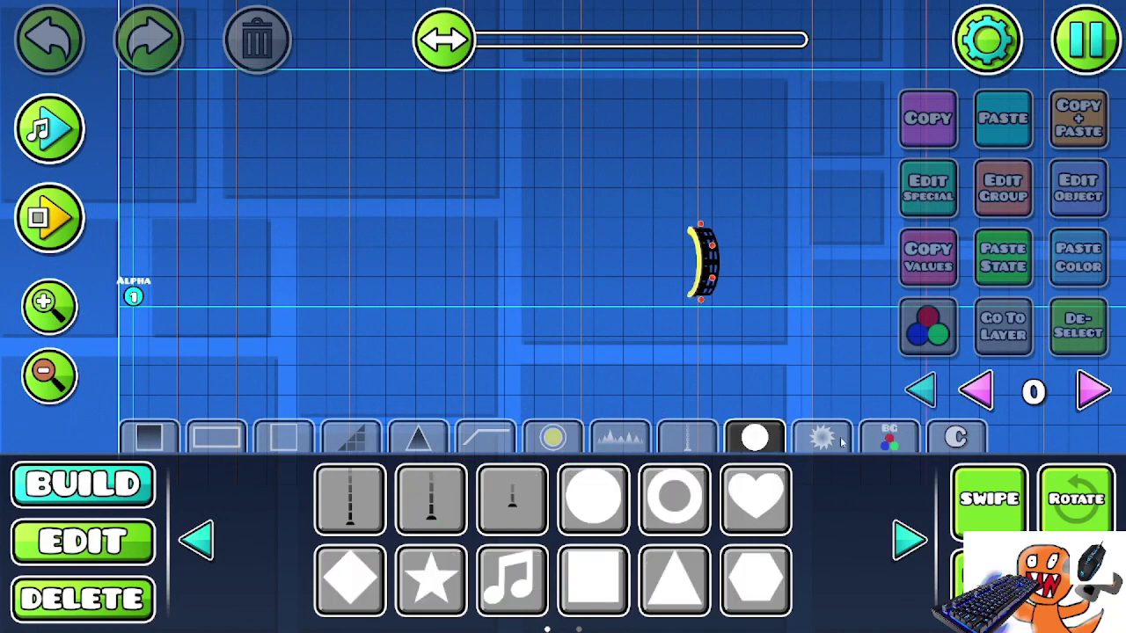
left_click(831, 439)
left_click(686, 437)
left_click(197, 539)
left_click(908, 541)
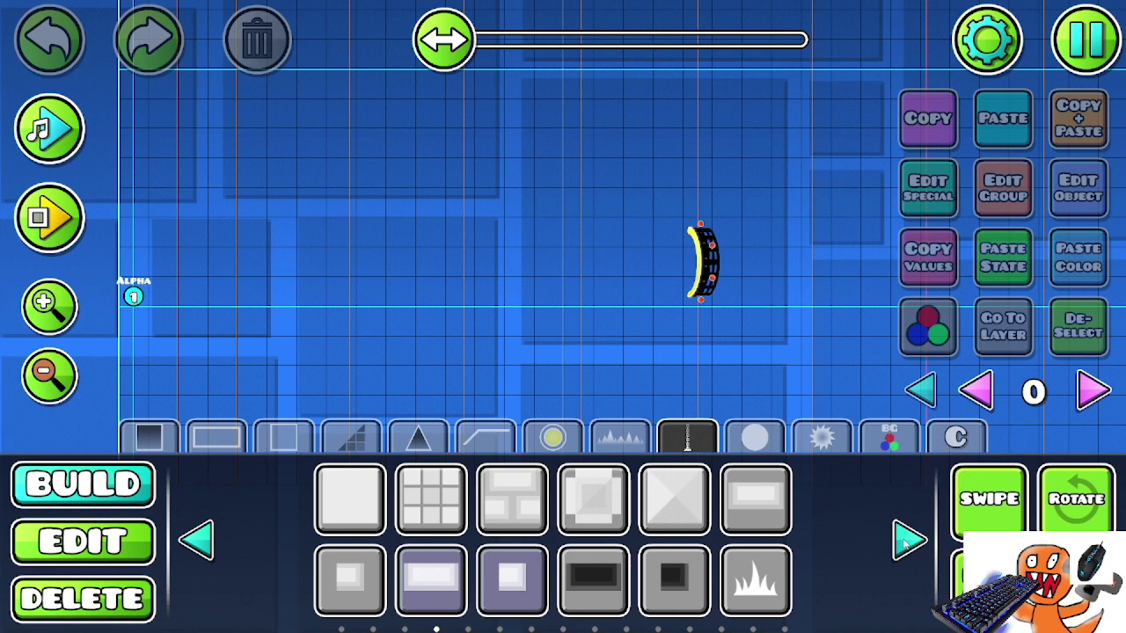
left_click(908, 540)
left_click(909, 541)
left_click(908, 541)
left_click(908, 540)
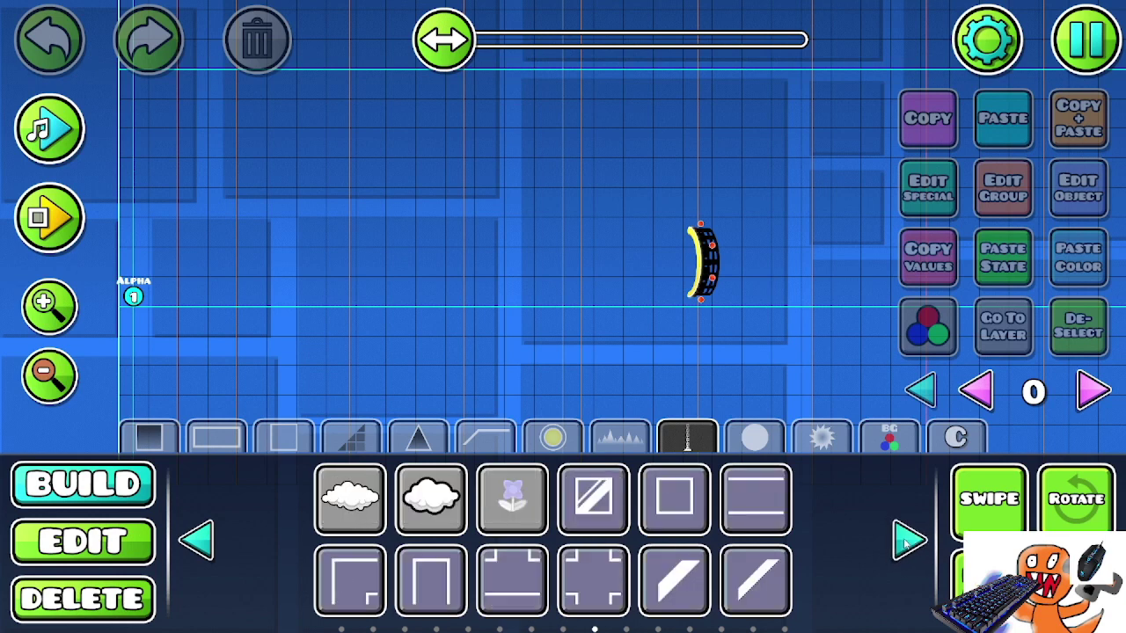
left_click(908, 541)
left_click(908, 541)
left_click(909, 540)
left_click(908, 541)
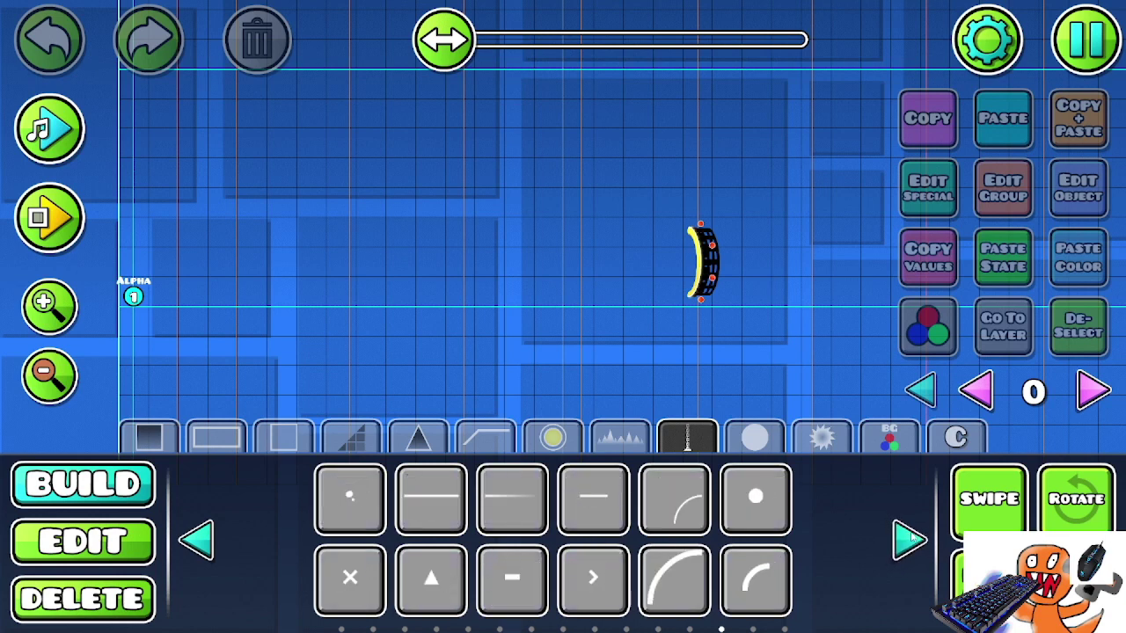
- Try a small dot decoration just left of the portal at scale 2.00, and delete it
left_click(781, 509)
left_click(654, 268)
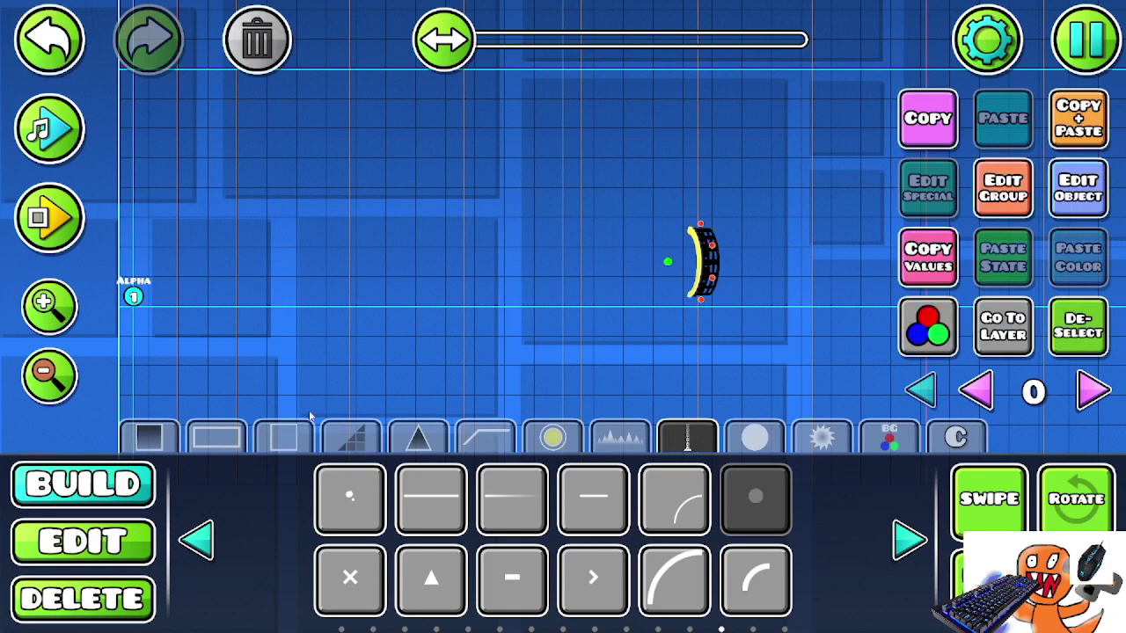
left_click(82, 540)
left_click(196, 541)
left_click(350, 499)
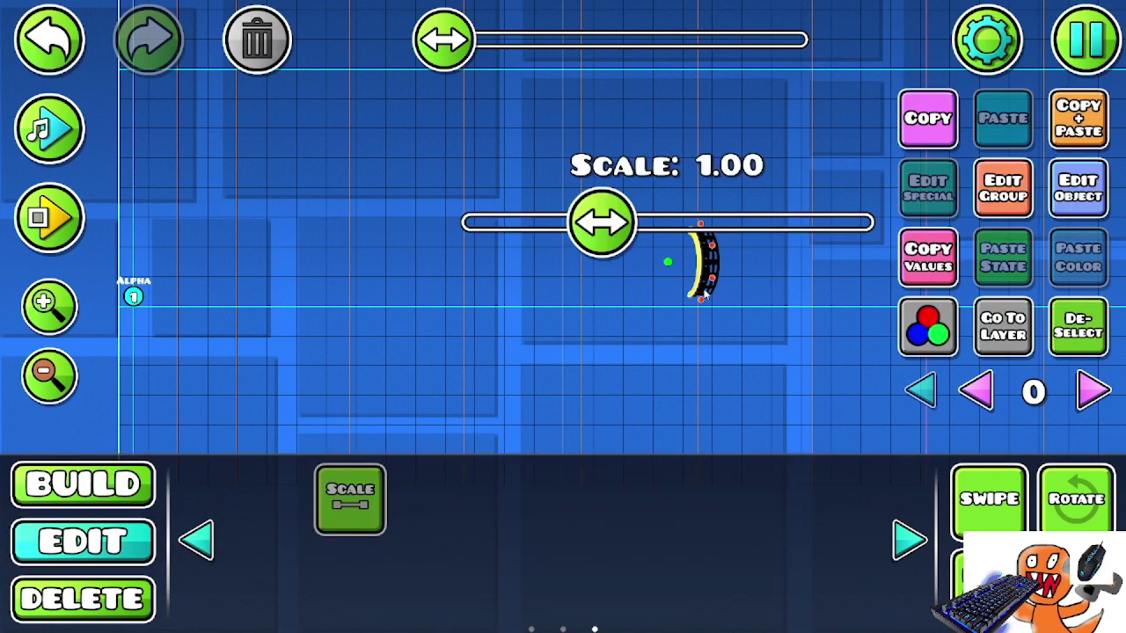
left_click_drag(602, 222, 865, 222)
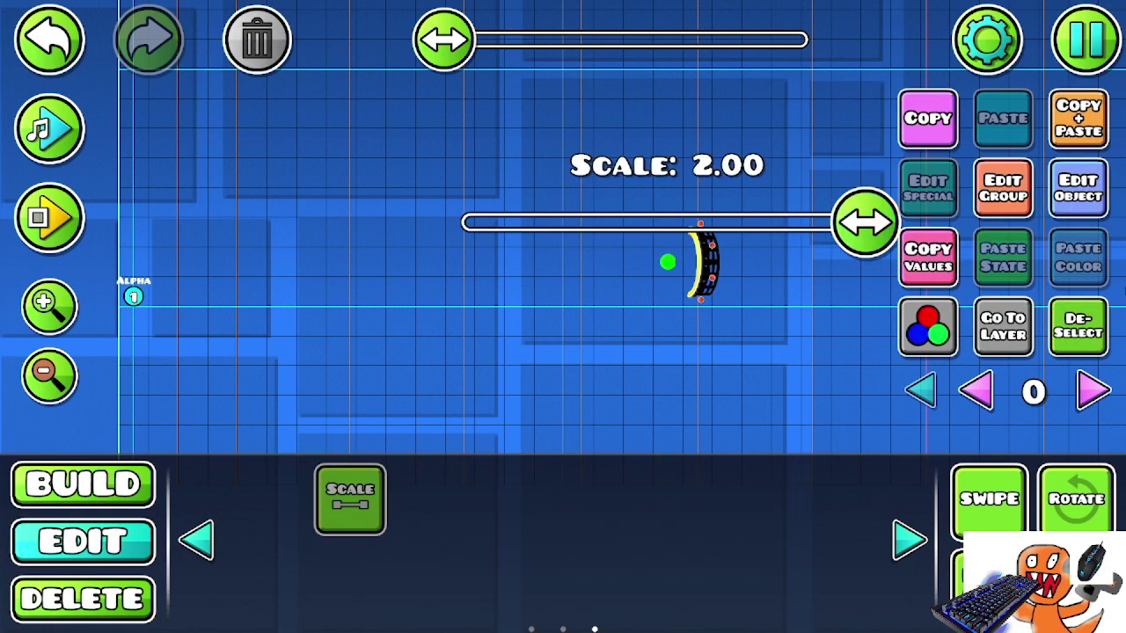
left_click(266, 41)
- Build a full white circle left of the portal from a small quarter-circle piece and three duplicated, rotated copies
left_click(76, 494)
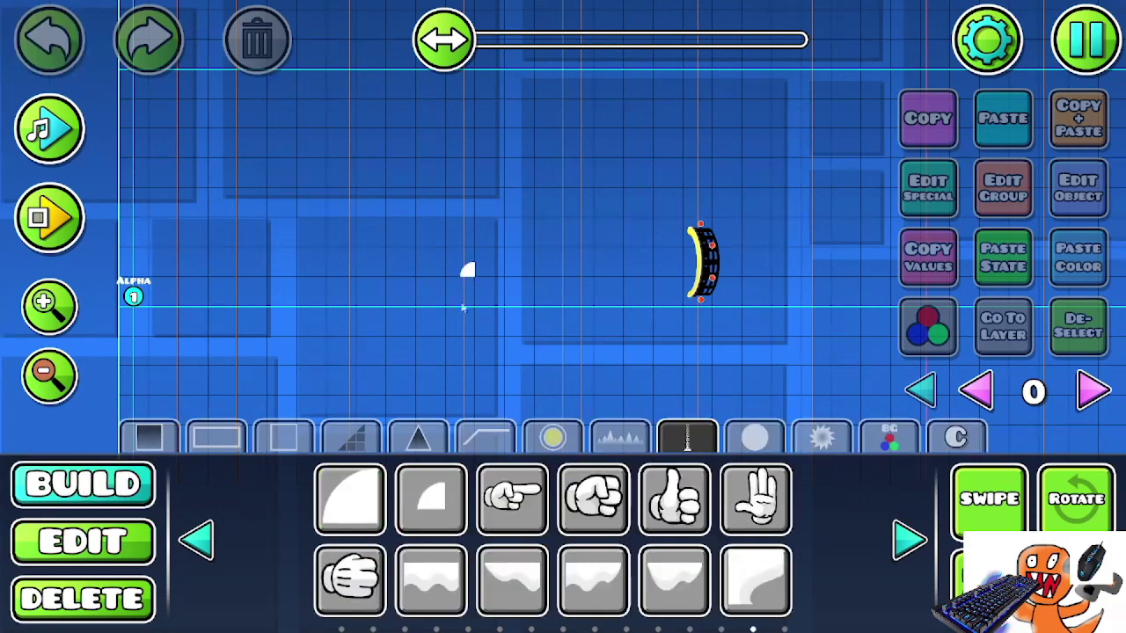
left_click(128, 545)
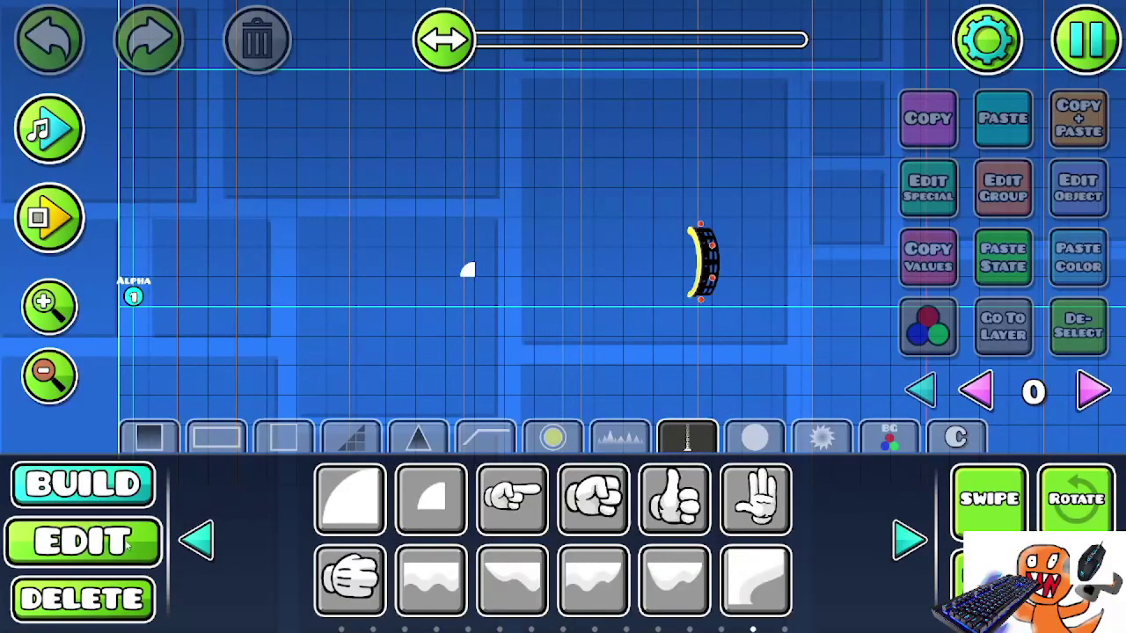
left_click(468, 269)
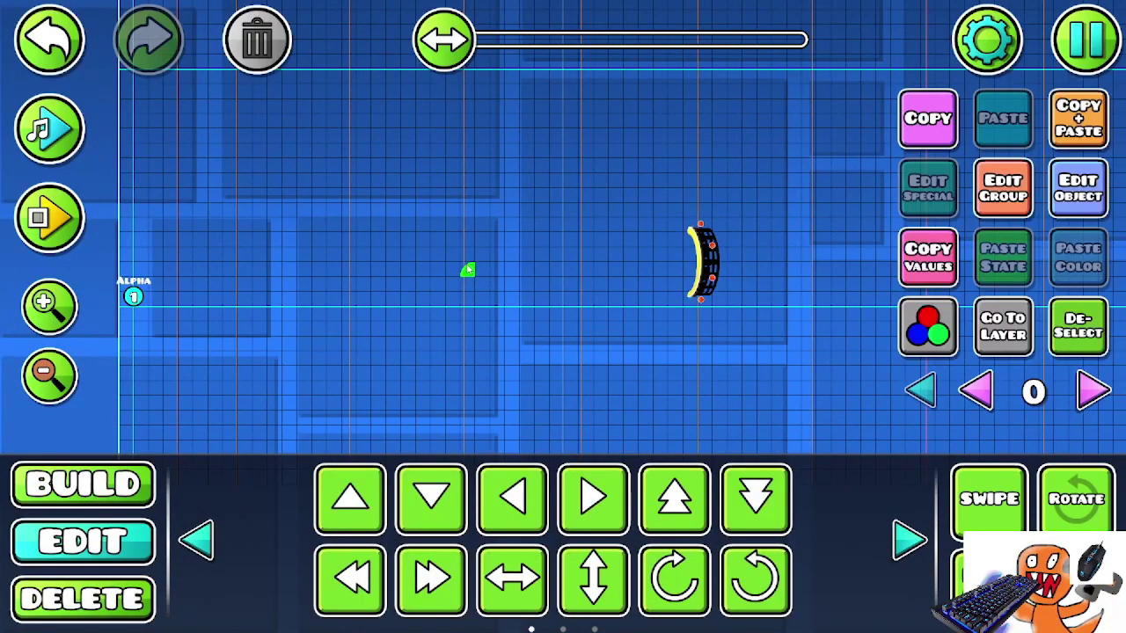
left_click(1089, 131)
left_click(680, 580)
left_click(686, 587)
left_click(442, 586)
left_click(684, 584)
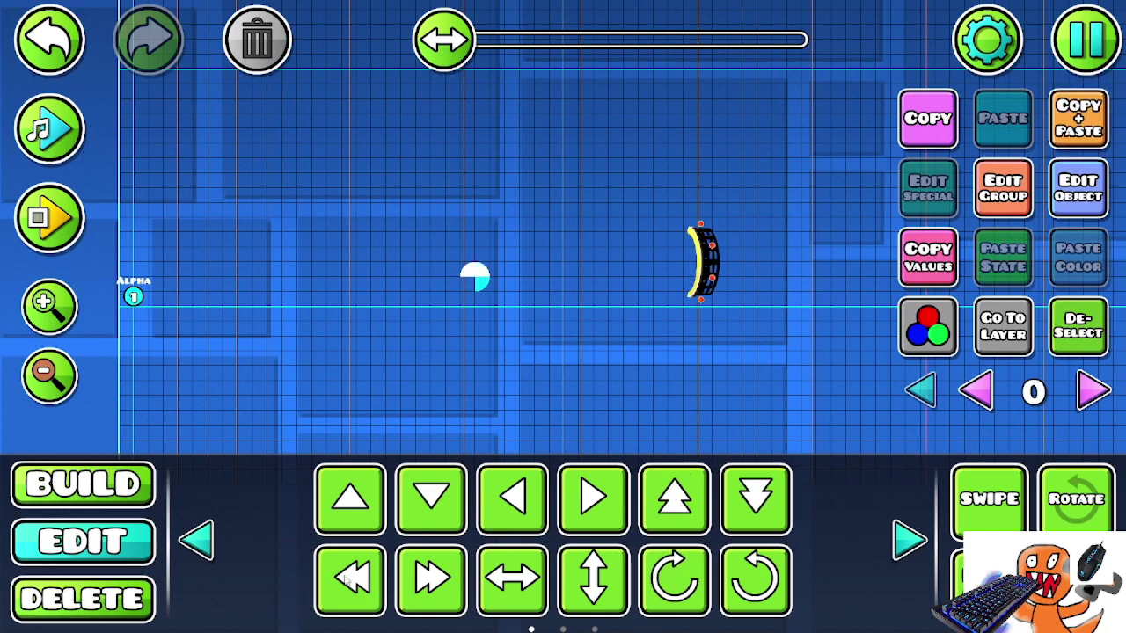
left_click(703, 580)
left_click(1080, 327)
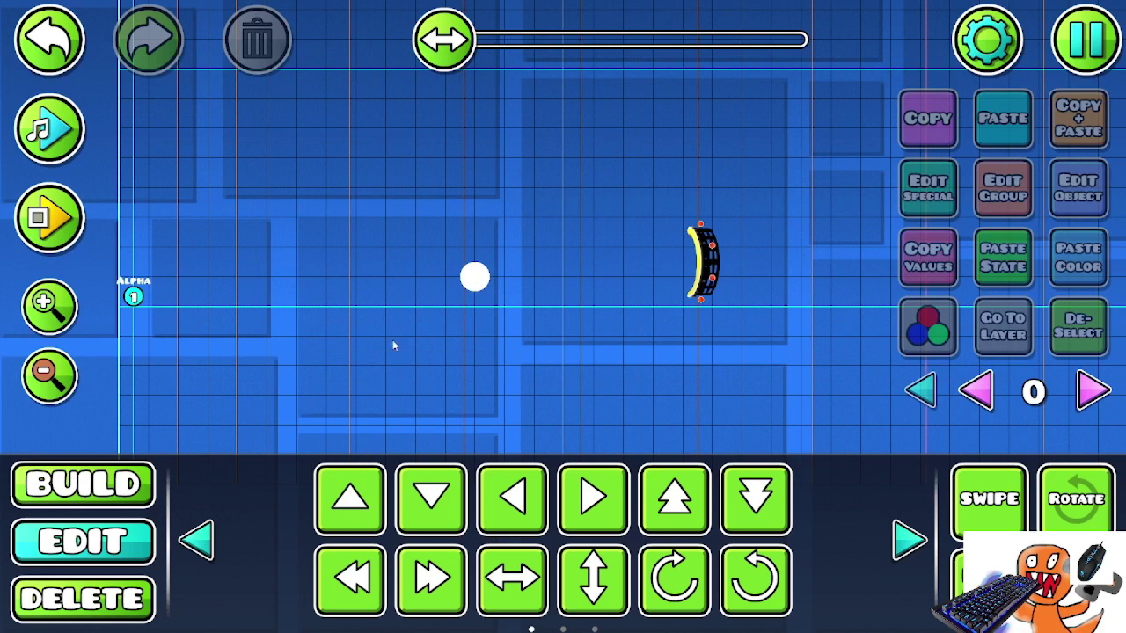
- Select the whole white circle and move it half a grid square left and half a square up
left_click(985, 499)
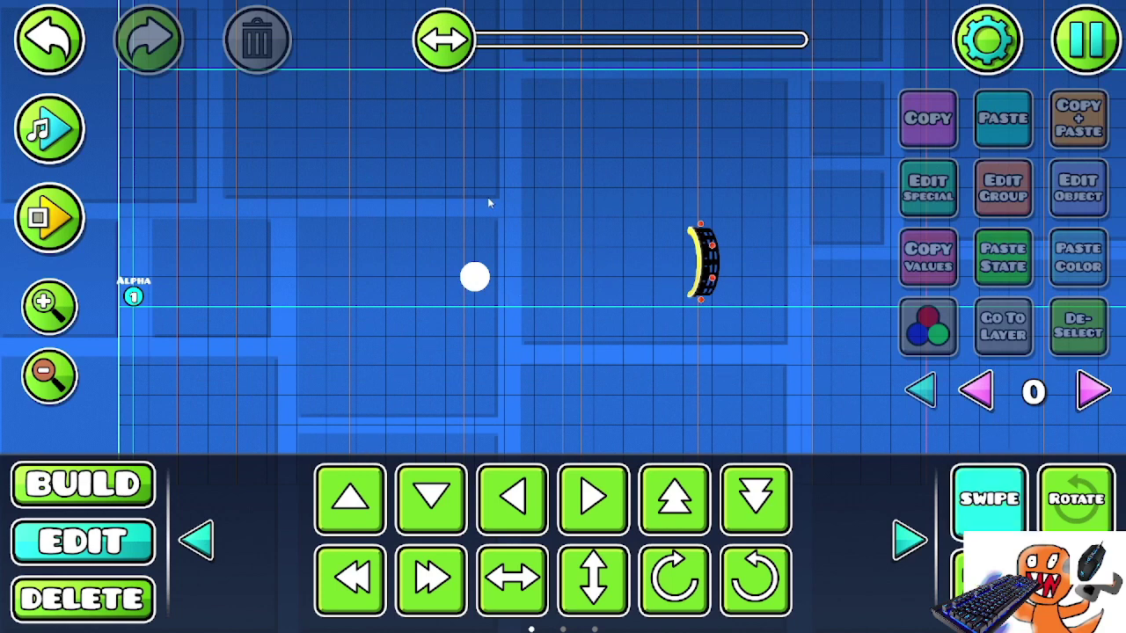
left_click(471, 272)
left_click(341, 578)
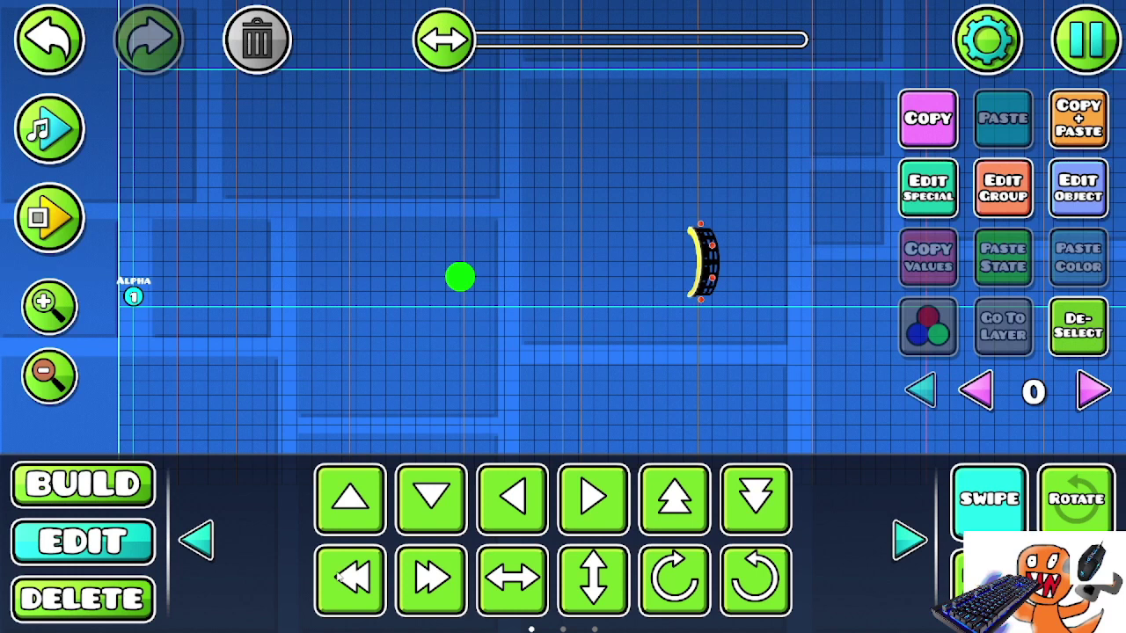
left_click(688, 488)
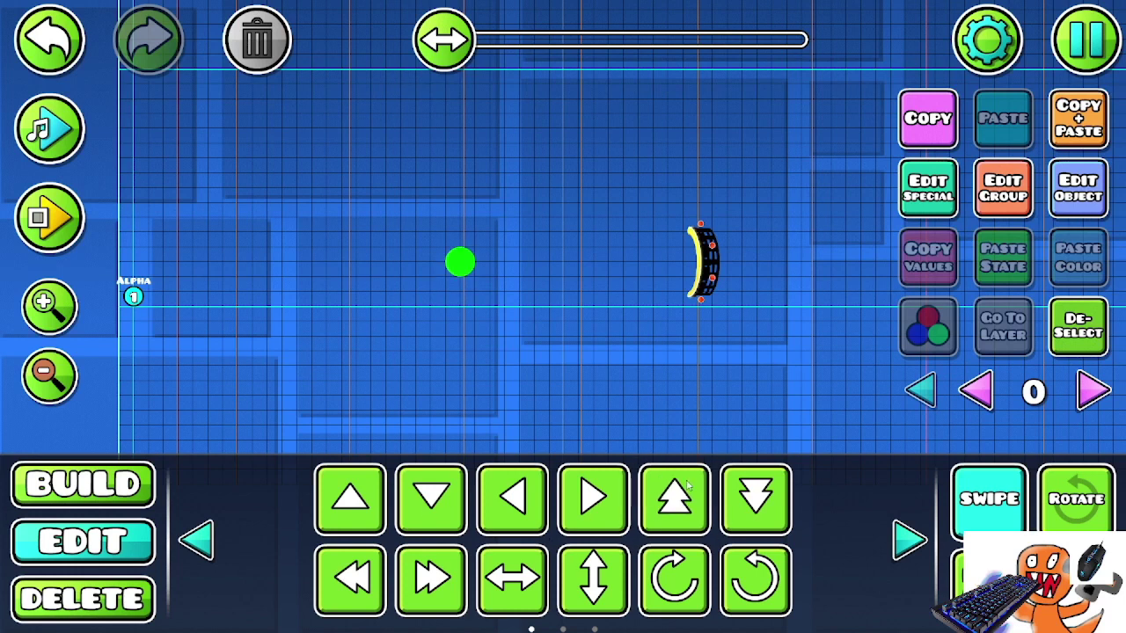
left_click(1080, 325)
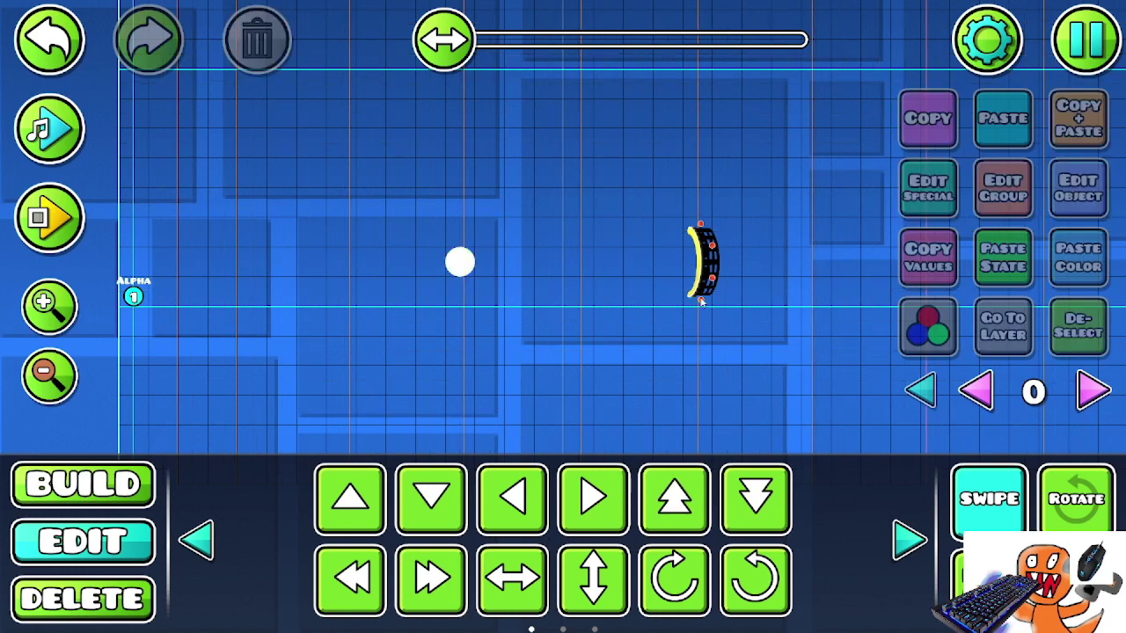
left_click(986, 498)
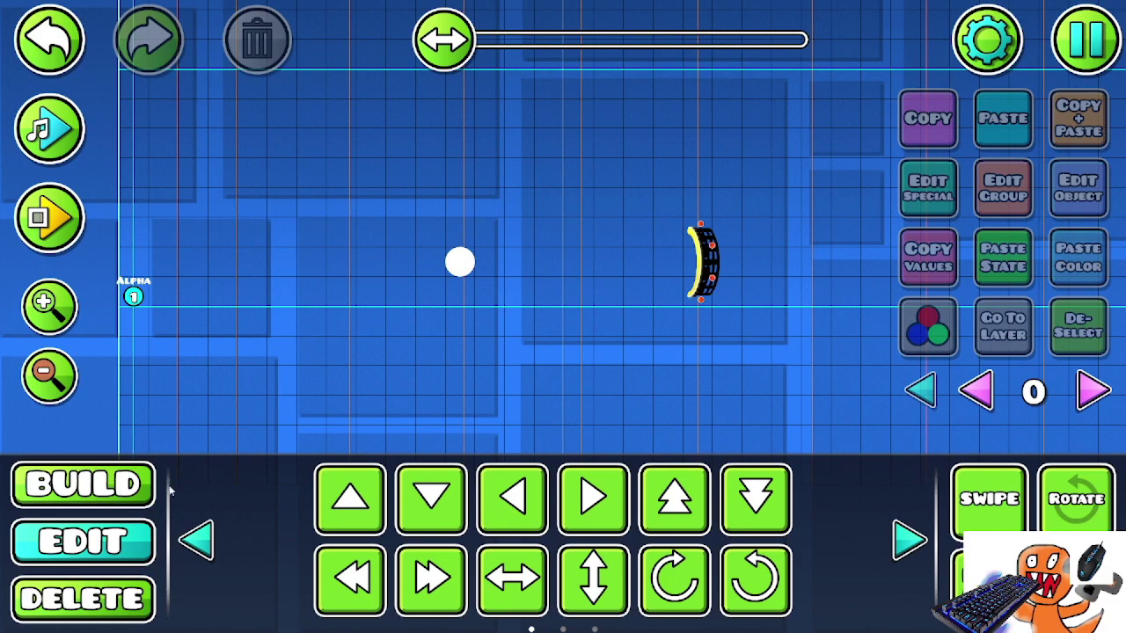
- Place a Follow Player Y trigger just below the portal
left_click(130, 484)
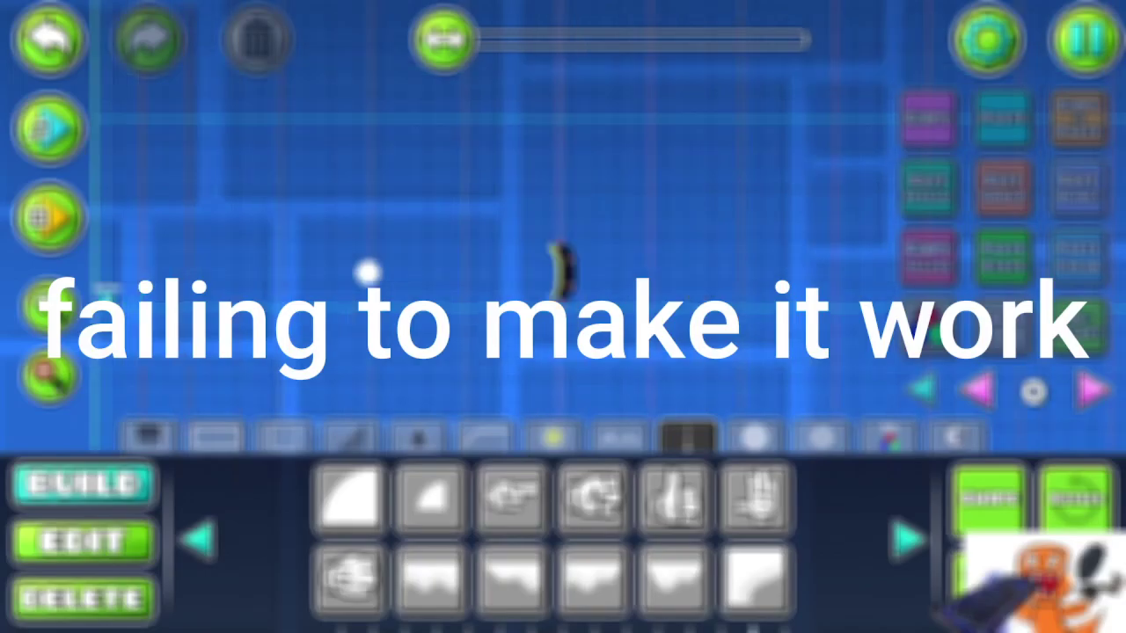
left_click(620, 437)
left_click(889, 437)
left_click(908, 539)
left_click(350, 499)
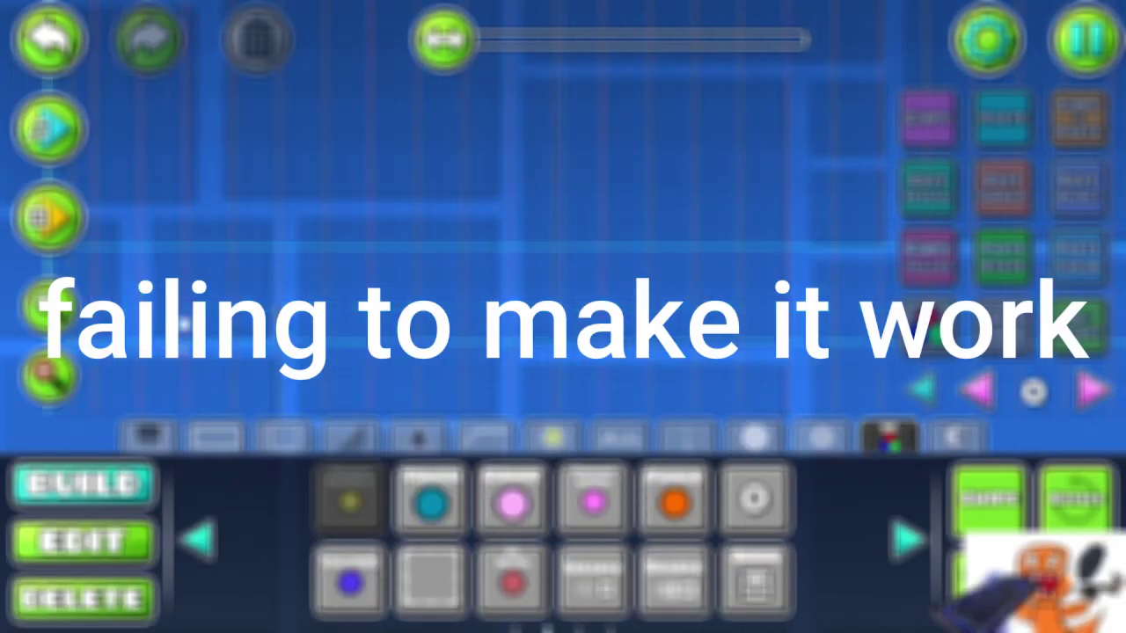
left_click(184, 325)
left_click_drag(184, 324, 307, 317)
- Set the Follow Player Y trigger to a move time of 999 with target group 2
left_click(1078, 188)
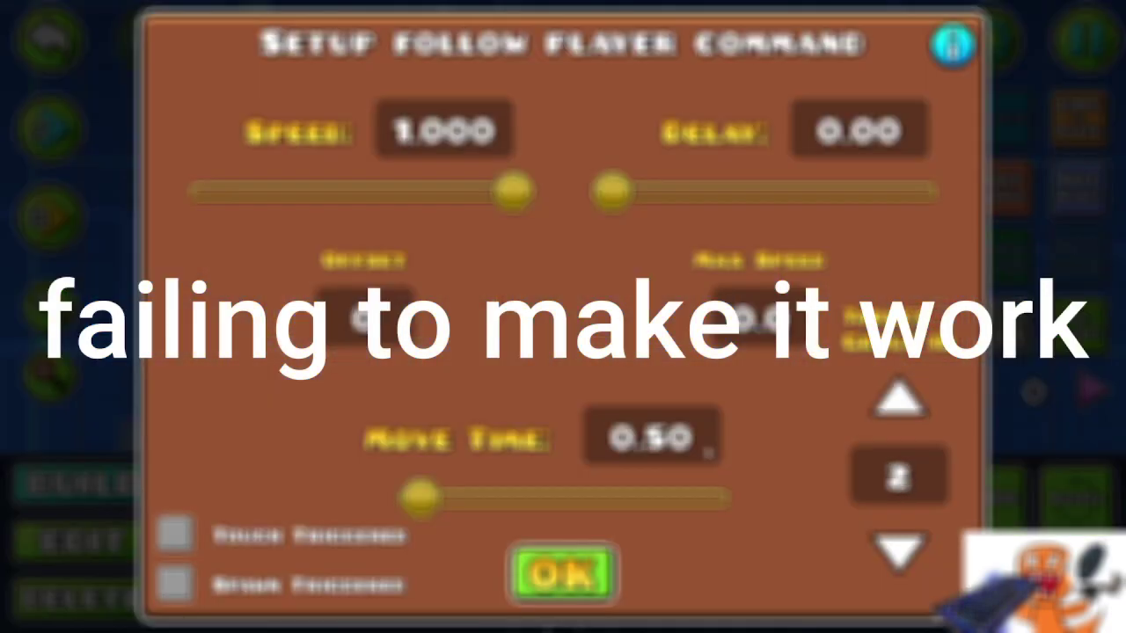
left_click(675, 447)
key("BackSpace")
key("BackSpace")
key("BackSpace")
key("BackSpace")
type("999")
left_click(563, 575)
- Select all pieces of the white circle left of the portal and edit their group assignment
left_click(83, 541)
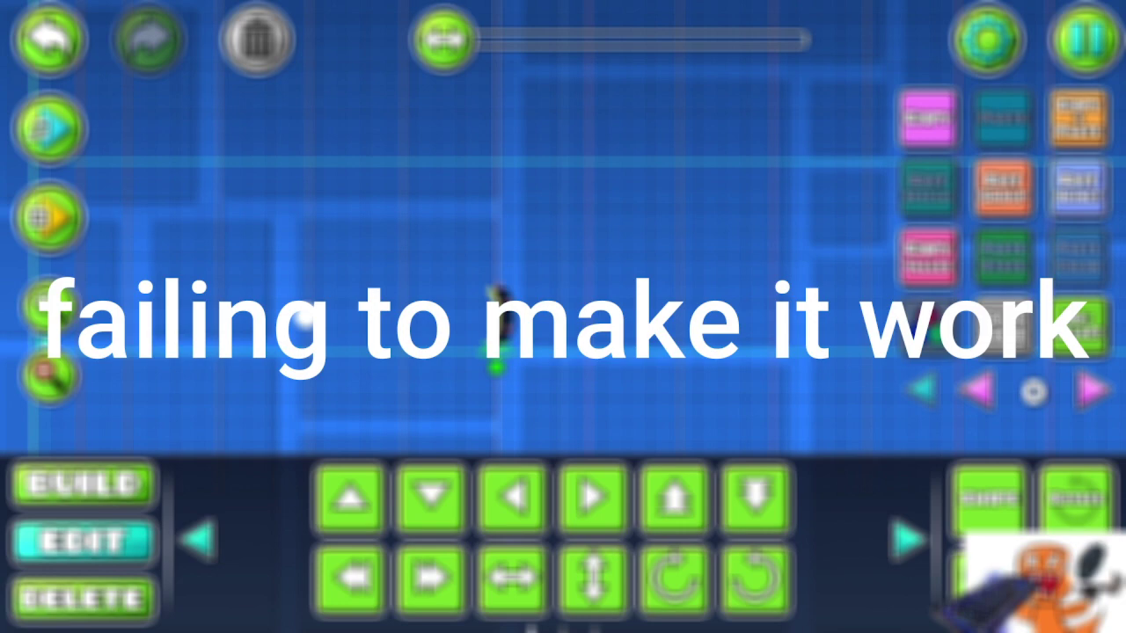
left_click(1078, 327)
left_click(987, 498)
left_click_drag(275, 356, 334, 292)
left_click(1003, 188)
left_click(563, 572)
left_click(1078, 327)
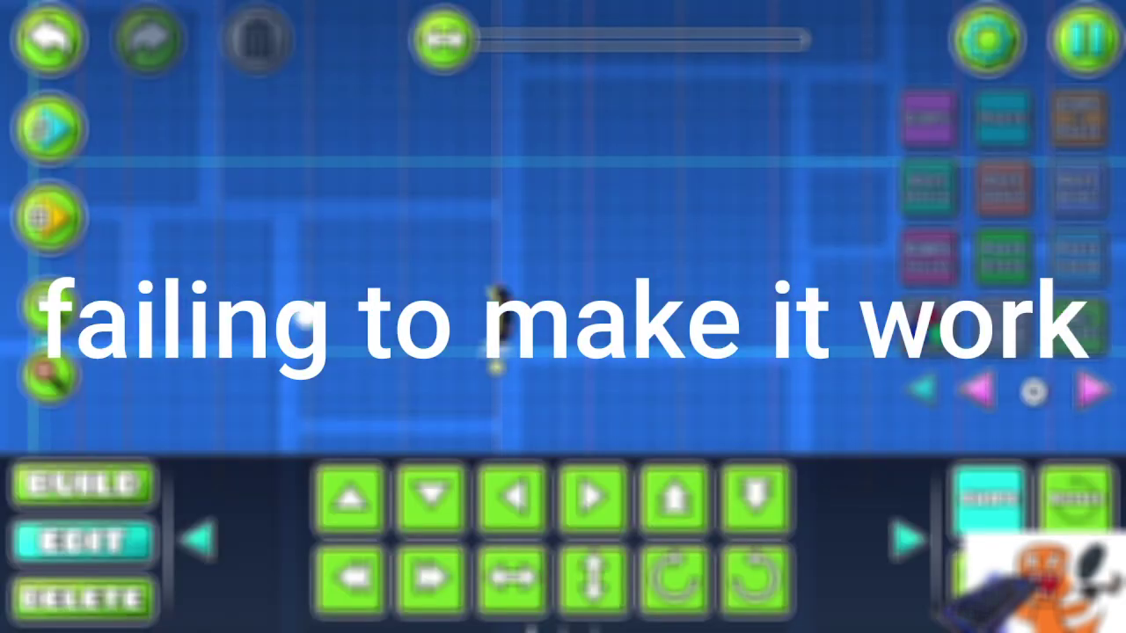
- Playtest the level in the editor to check how the circle follows the player, and stop the test
left_click(50, 218)
left_click(148, 218)
left_click_drag(444, 40, 460, 39)
left_click_drag(149, 211, 549, 274)
- Delete all the pieces of the custom white circle left of the portal
left_click(1078, 327)
left_click(988, 498)
left_click_drag(308, 264, 703, 246)
left_click(352, 306)
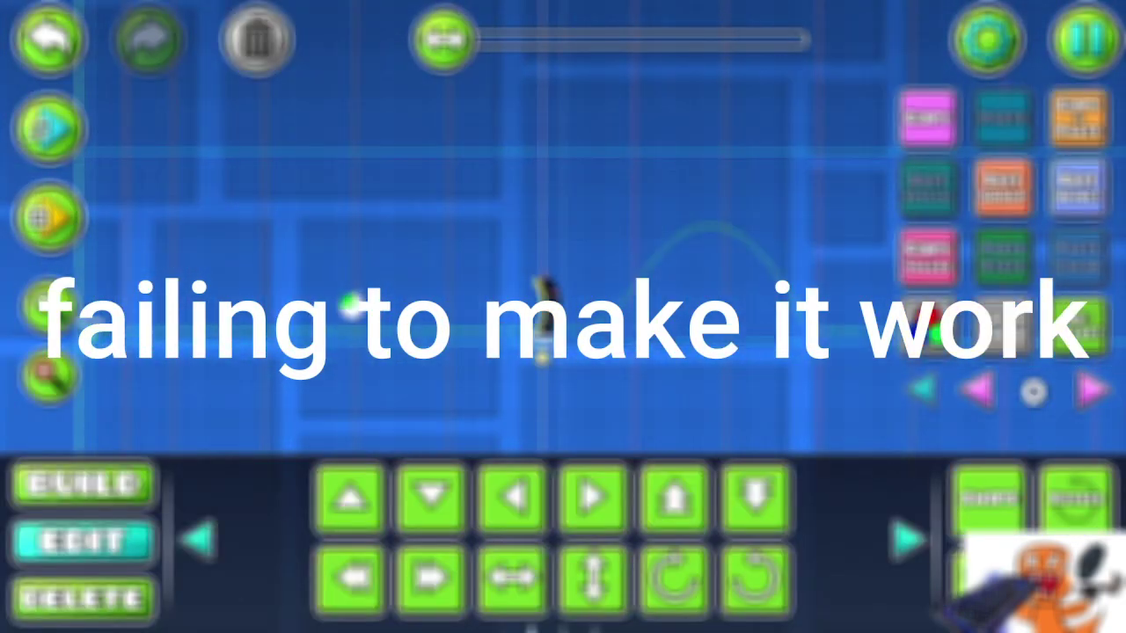
key("Delete")
left_click(354, 308)
key("Delete")
left_click(348, 310)
key("Delete")
- Try the pulsing circle decoration left of the portal, and delete it
left_click(83, 484)
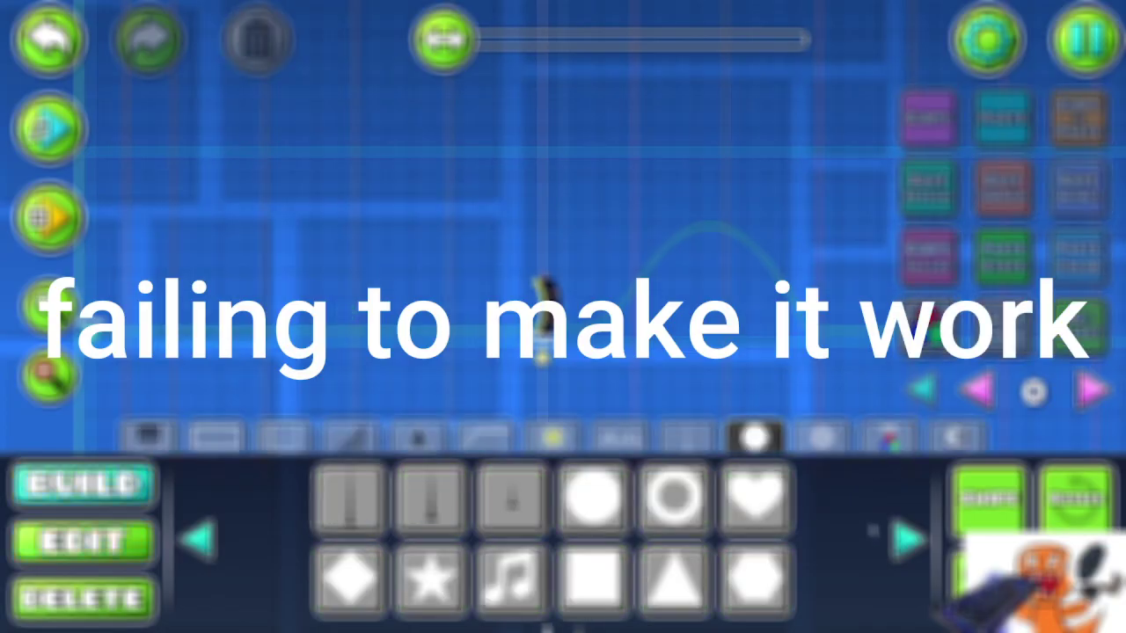
left_click(901, 537)
left_click(431, 580)
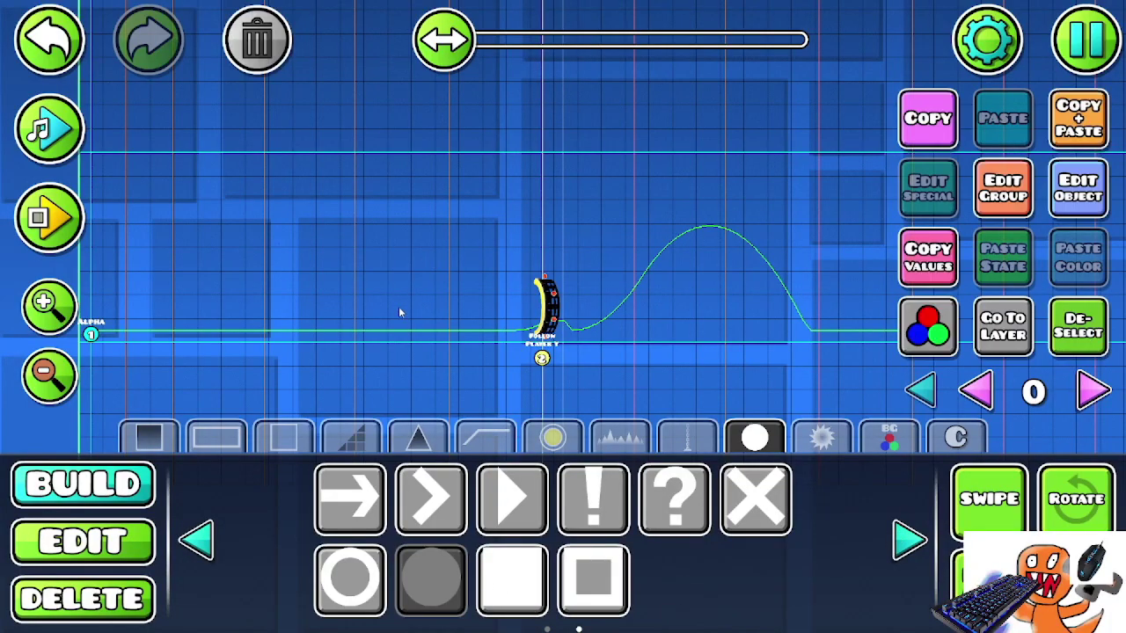
left_click(269, 36)
- Place a plain solid circle decoration left of the portal and move it down to the portal's height
left_click(208, 551)
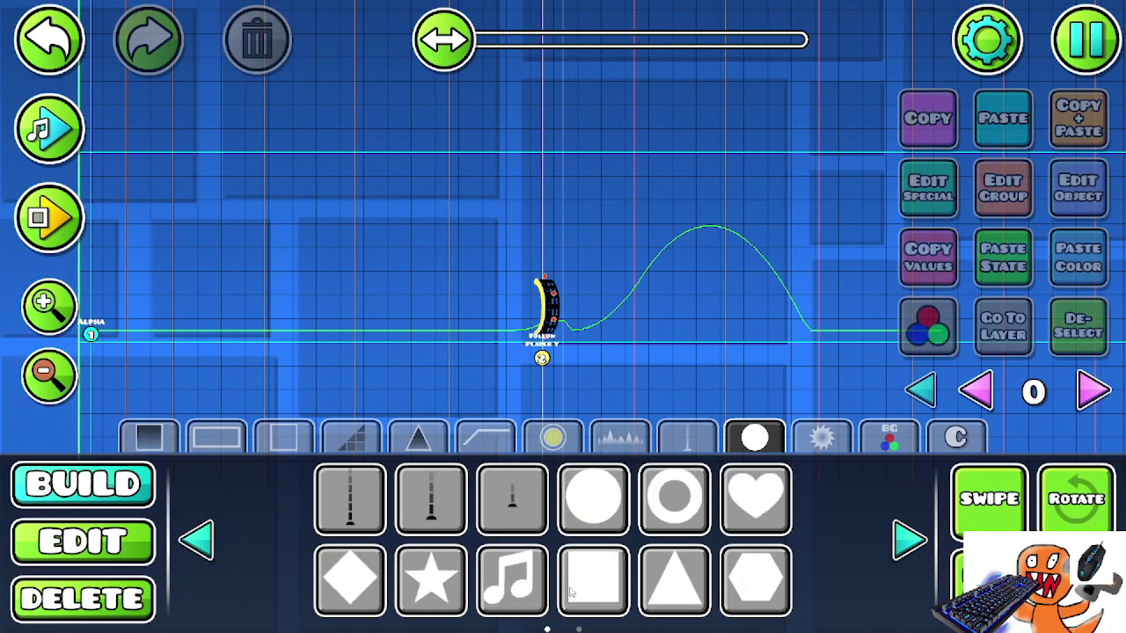
left_click(611, 515)
left_click(405, 294)
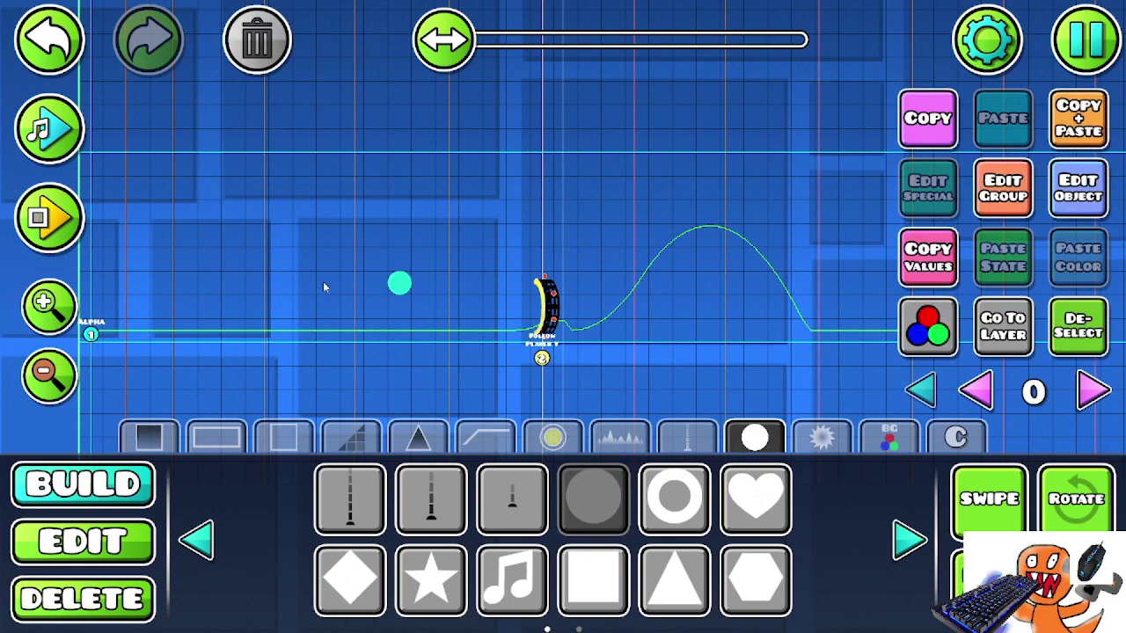
left_click(99, 546)
left_click(755, 498)
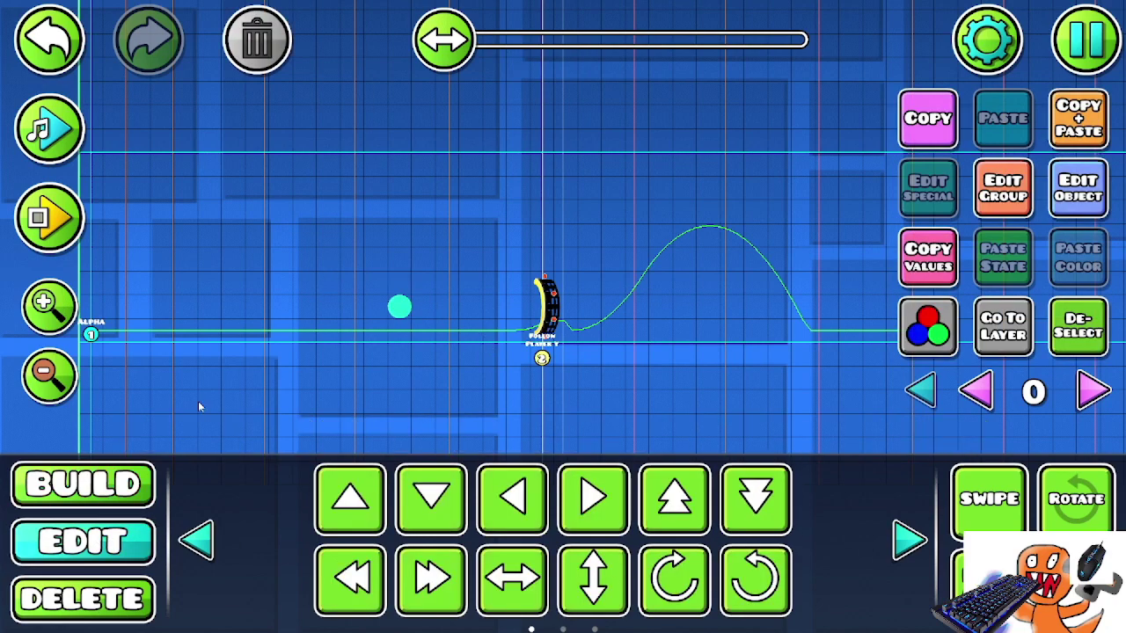
- Browse the saw, trigger, scenery, decoration and orb objects for an alternative circular shape
left_click(99, 486)
left_click(820, 438)
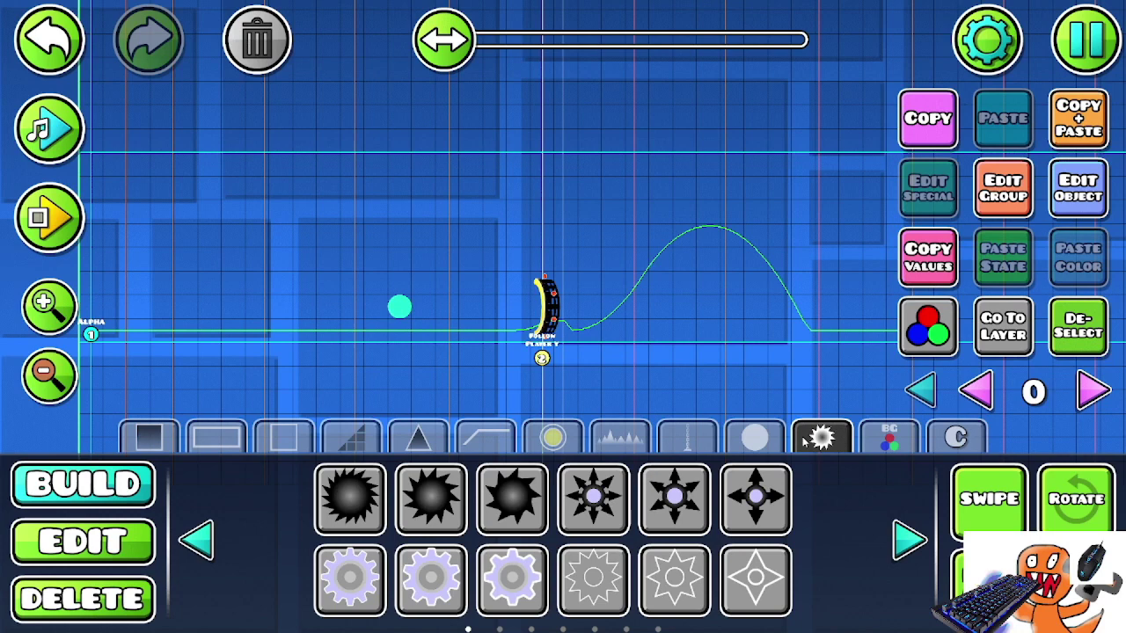
left_click(886, 438)
left_click(677, 438)
left_click(622, 438)
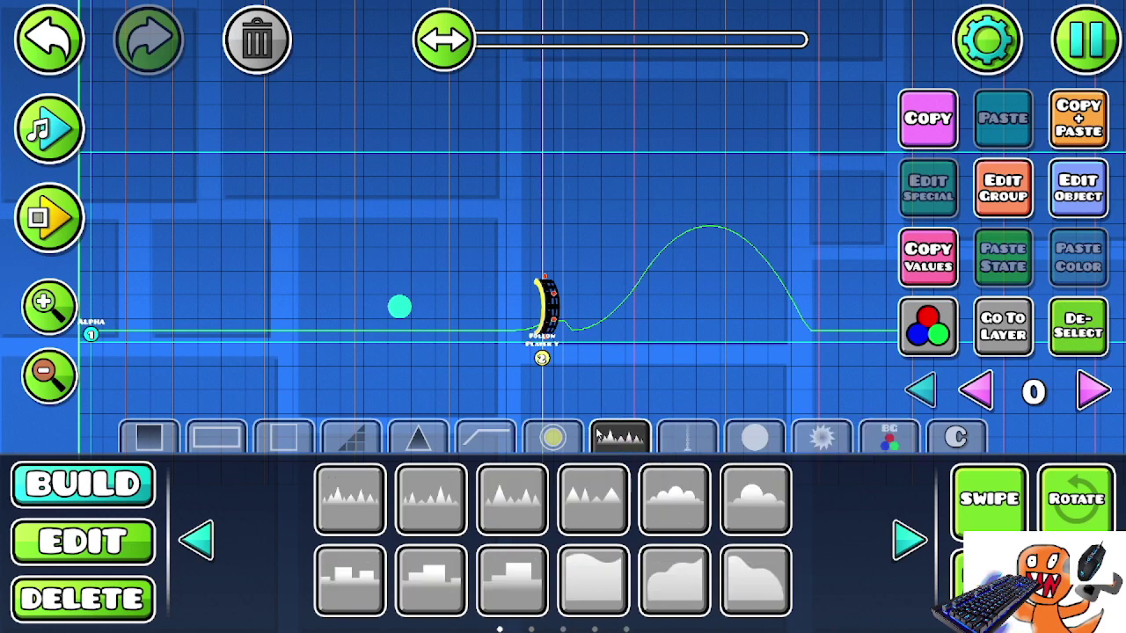
left_click(696, 439)
left_click(906, 541)
left_click(906, 541)
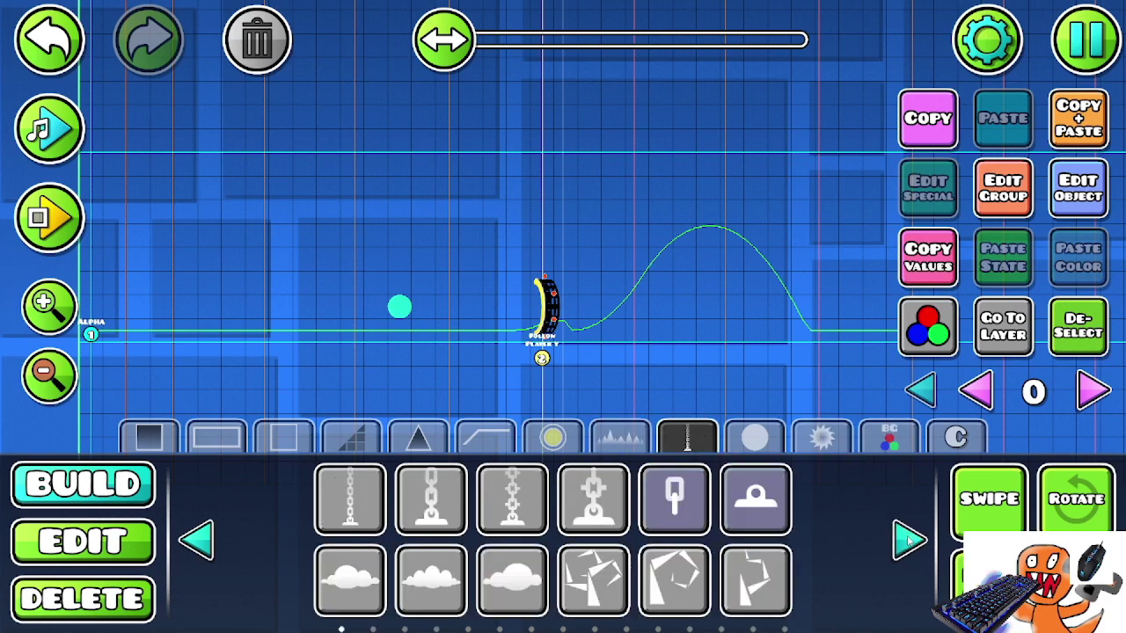
left_click(906, 541)
left_click(906, 541)
left_click(907, 540)
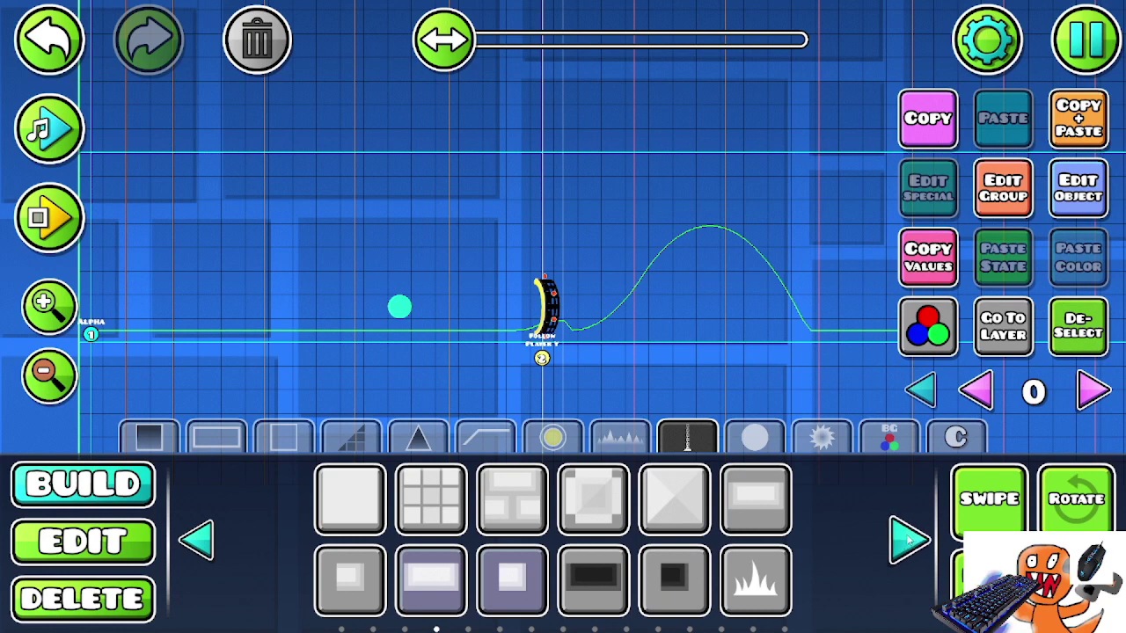
left_click(908, 539)
left_click(908, 539)
left_click(911, 540)
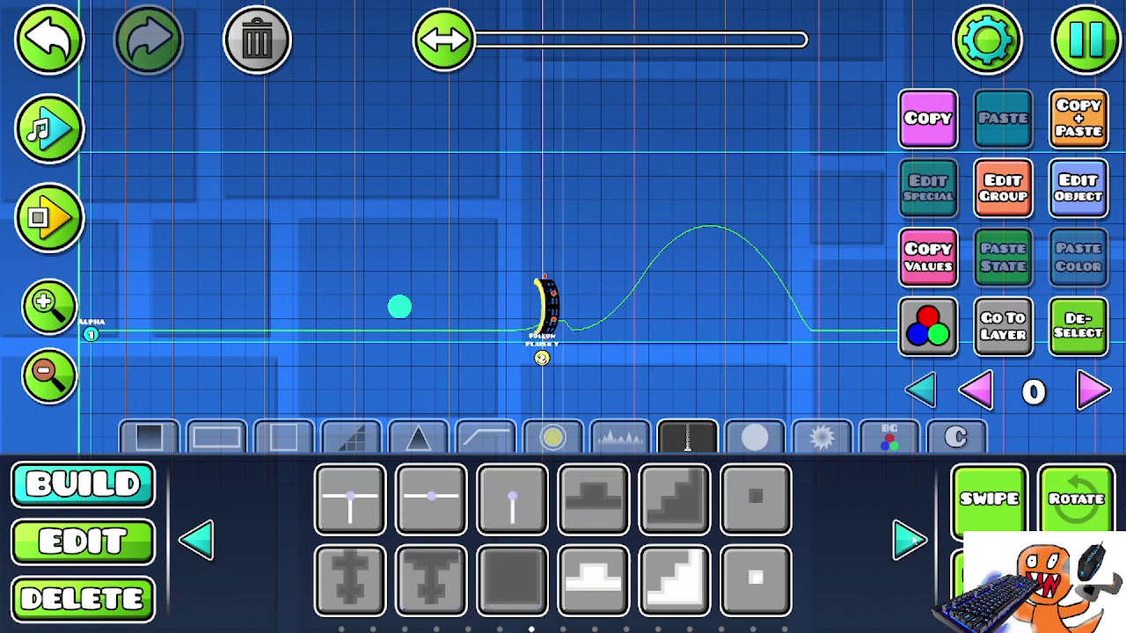
left_click(911, 540)
left_click(560, 437)
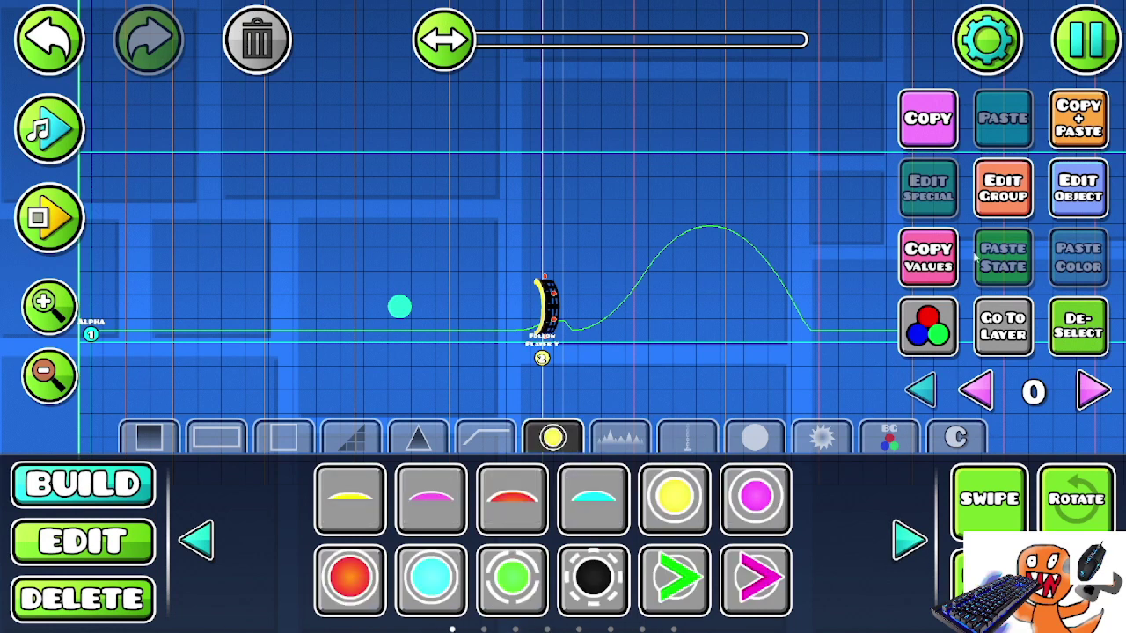
- Save and play the level to check the solid circle in front of the portal, and return to the editor
left_click(1103, 22)
left_click(610, 255)
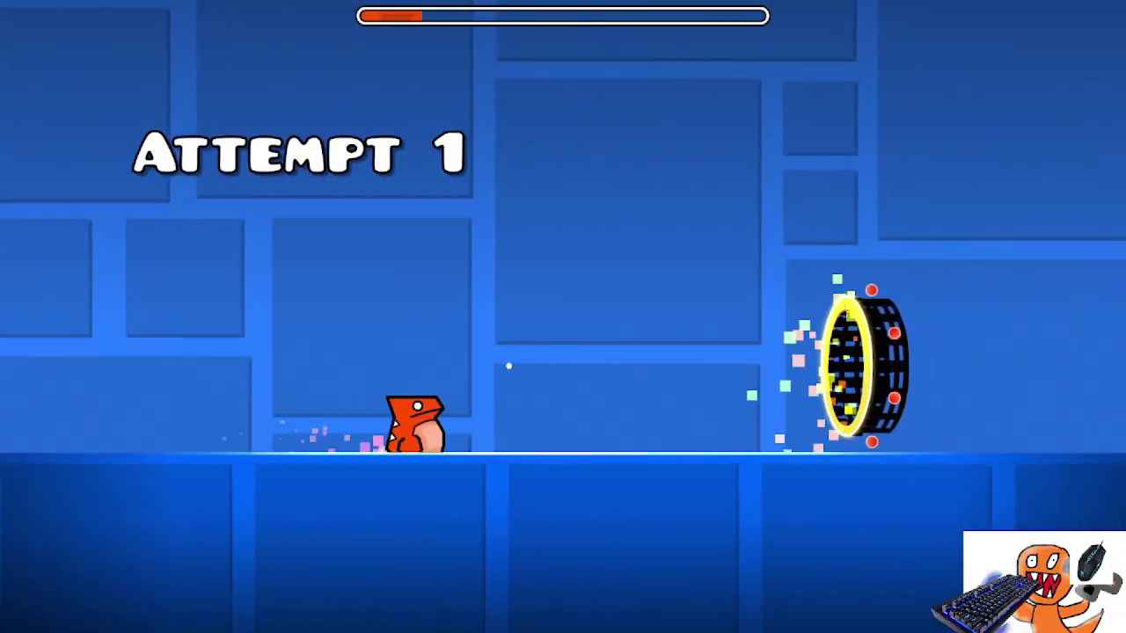
key("space")
key("Escape")
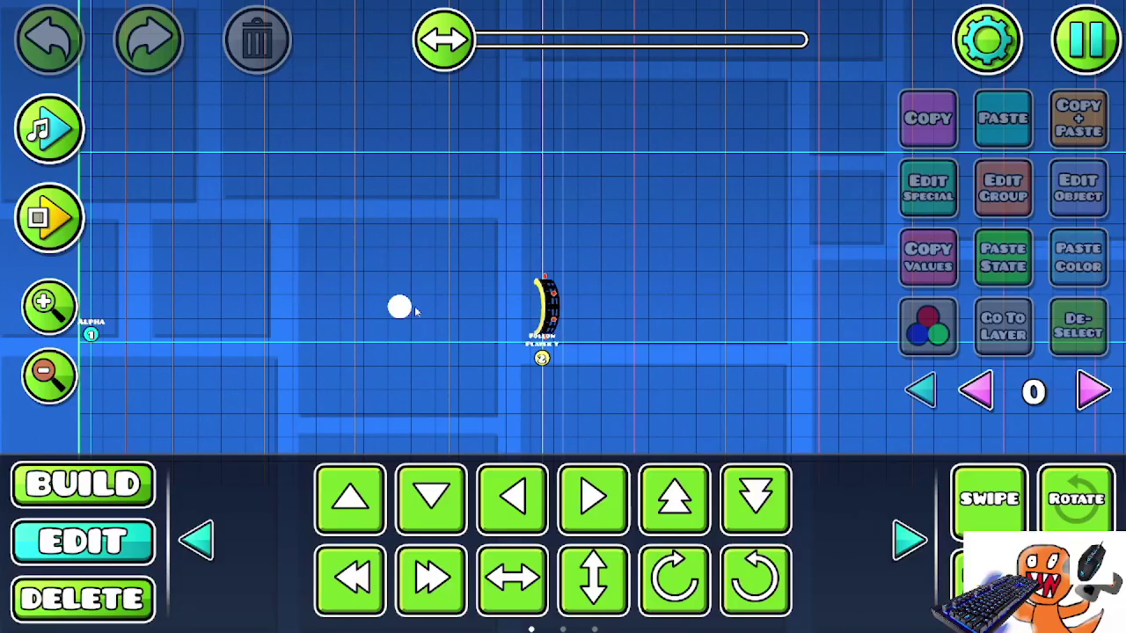
- Delete the solid circle, try another one closer to the portal, and delete that one too
left_click(405, 300)
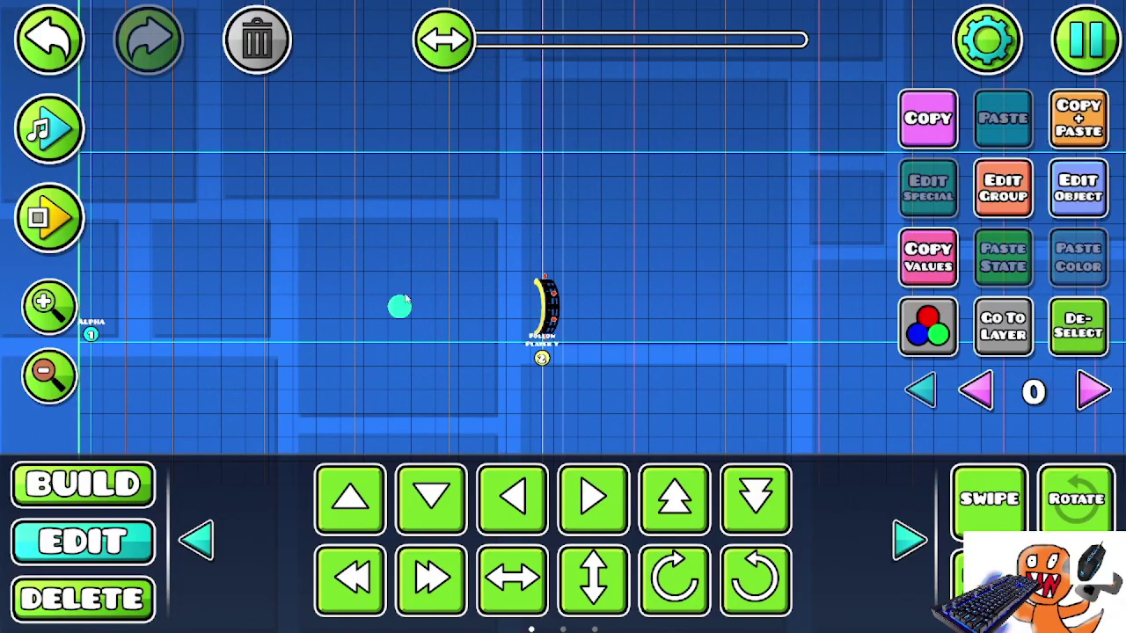
left_click(268, 54)
left_click(98, 493)
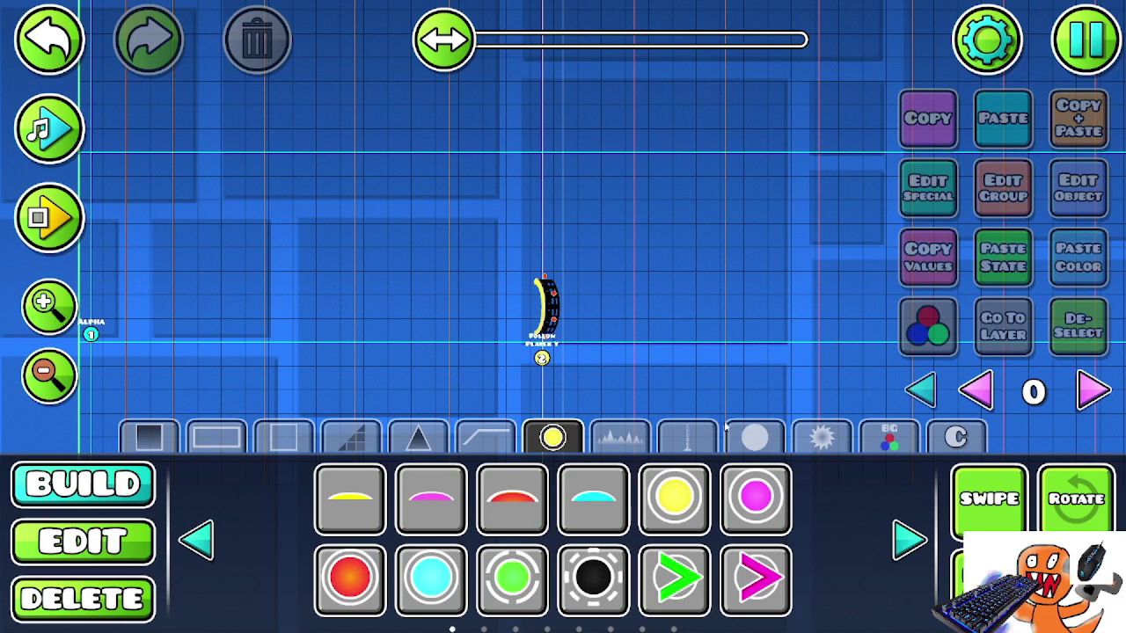
left_click(754, 437)
left_click(569, 519)
left_click(471, 308)
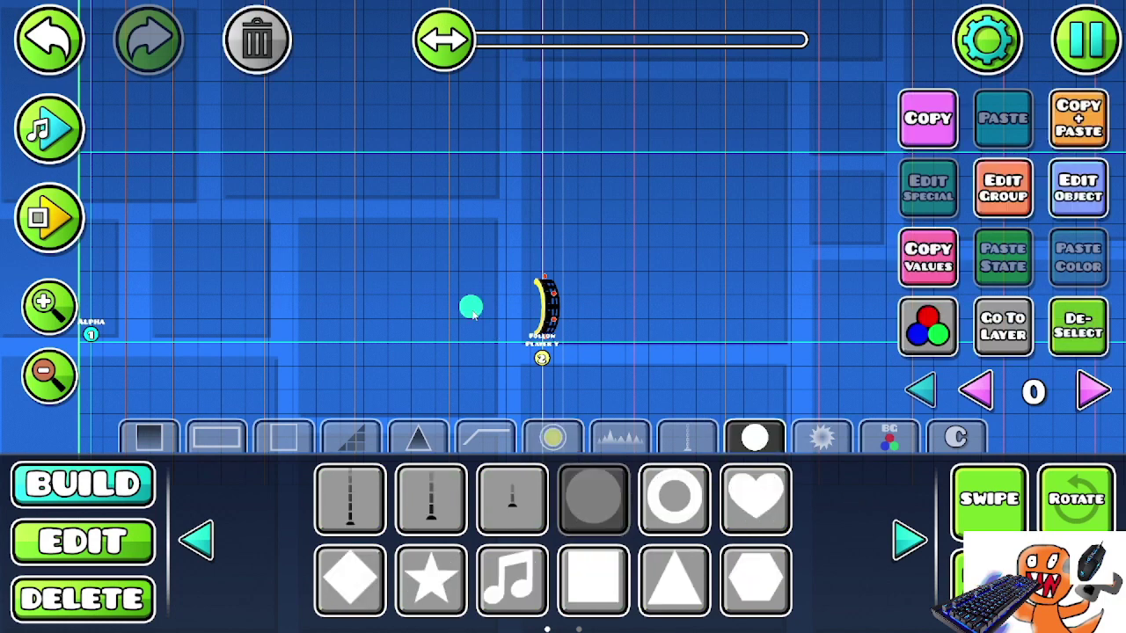
left_click(280, 53)
- Place the pulsing circle decoration over the opening of the portal
left_click(899, 541)
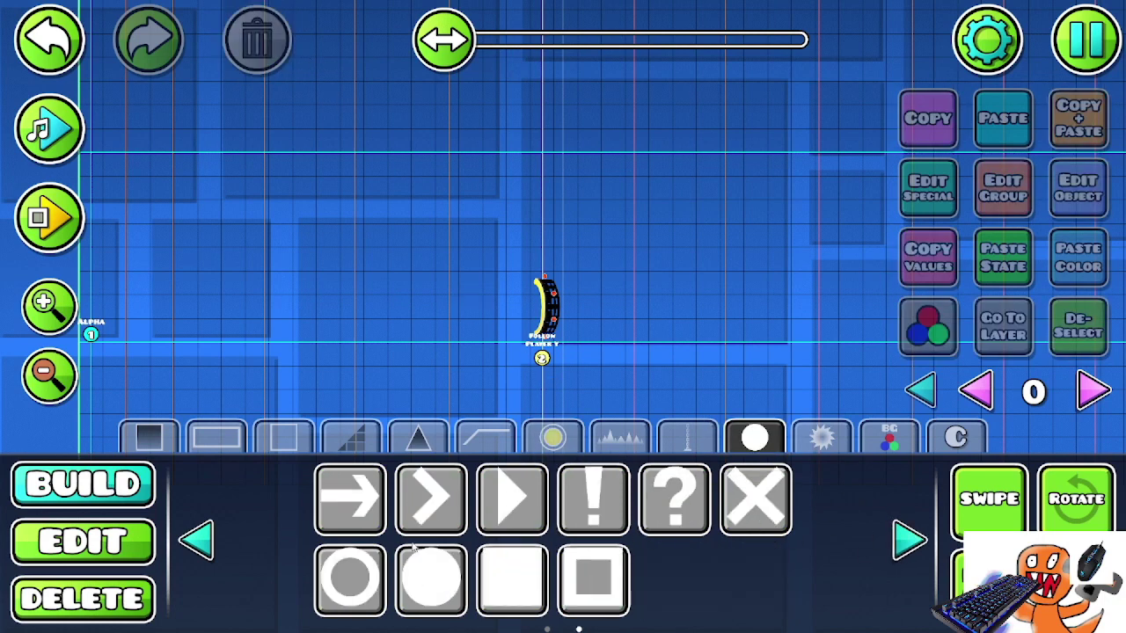
left_click(415, 576)
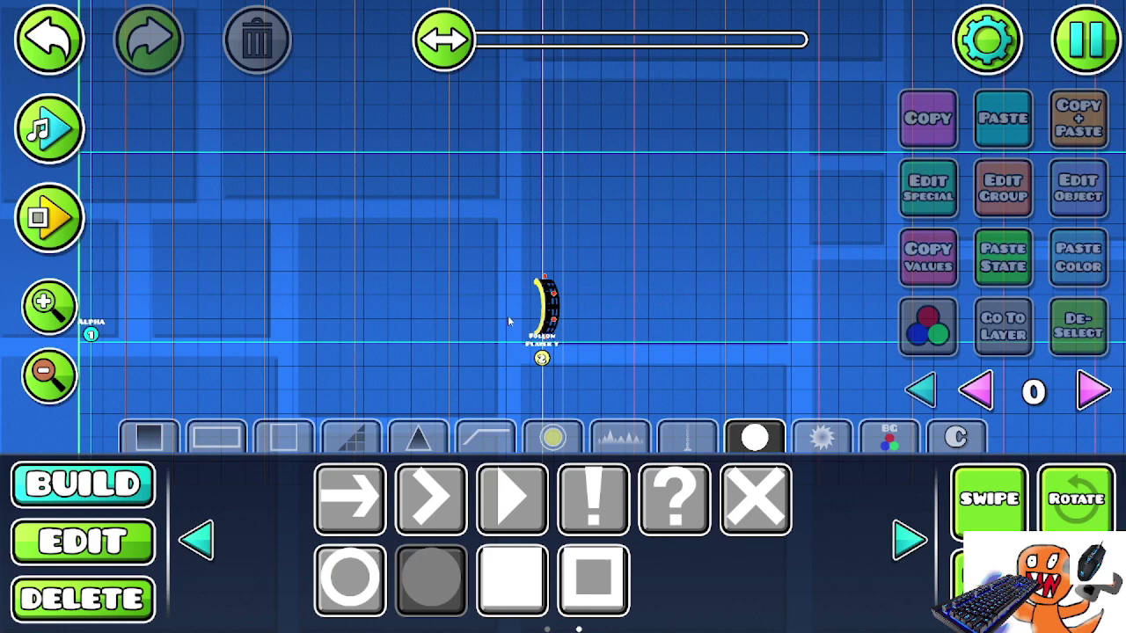
left_click(532, 313)
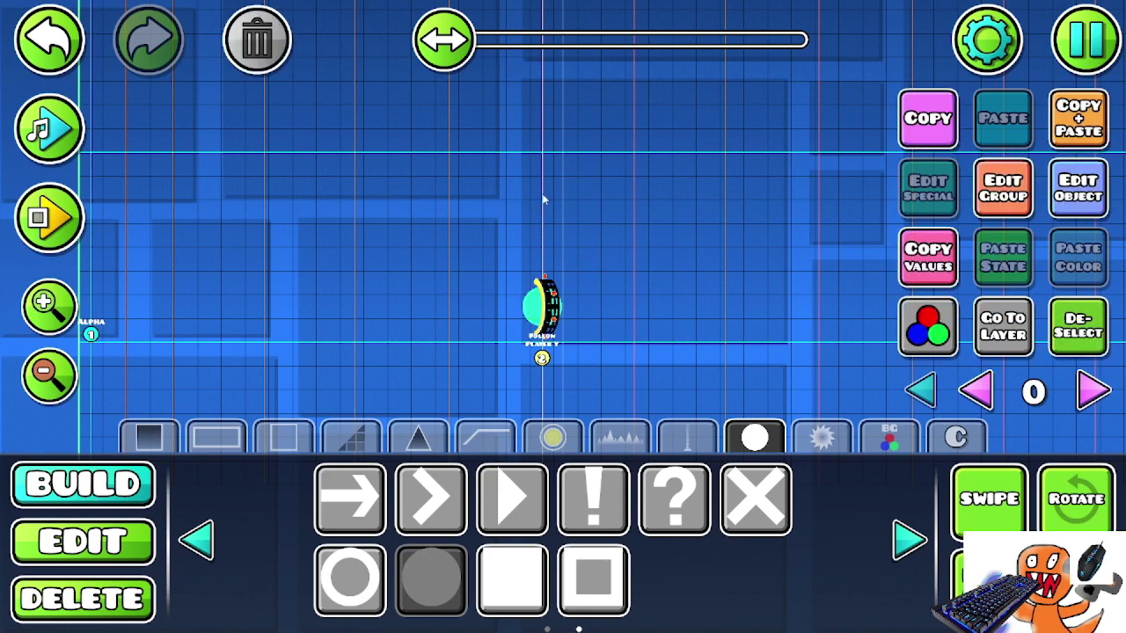
- Save and play the level to check the pulsing circle at the portal, and return to the editor
left_click(1099, 52)
left_click(710, 226)
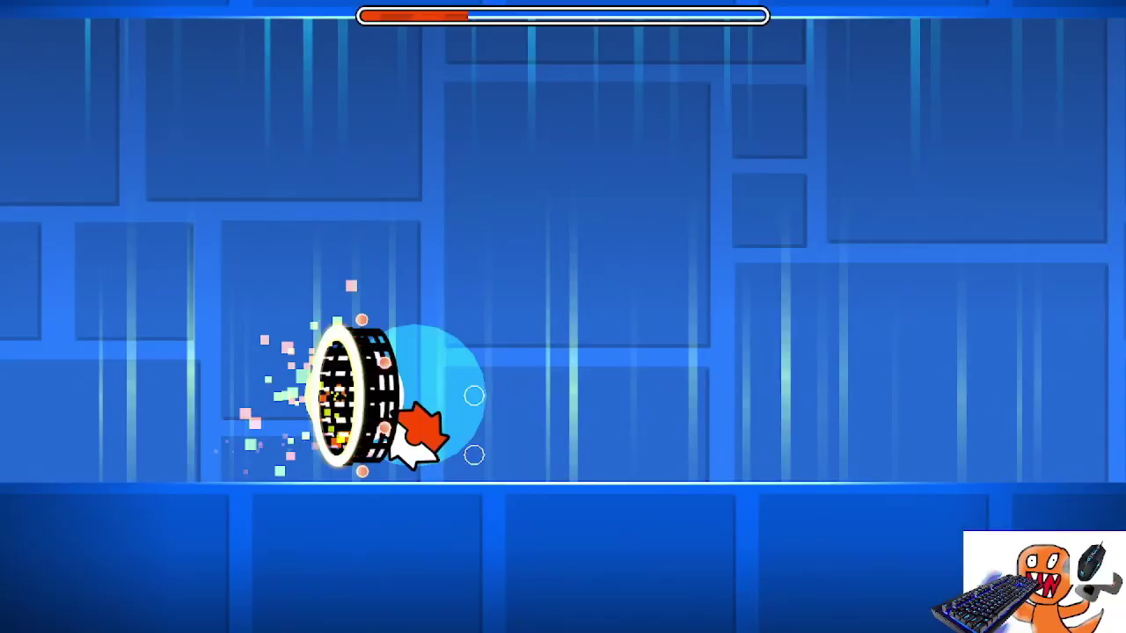
key("Escape")
left_click(243, 376)
- Save and play the level through the green orb field to its end, and return to the editor
left_click_drag(747, 315, 576, 322)
left_click(83, 540)
left_click(49, 376)
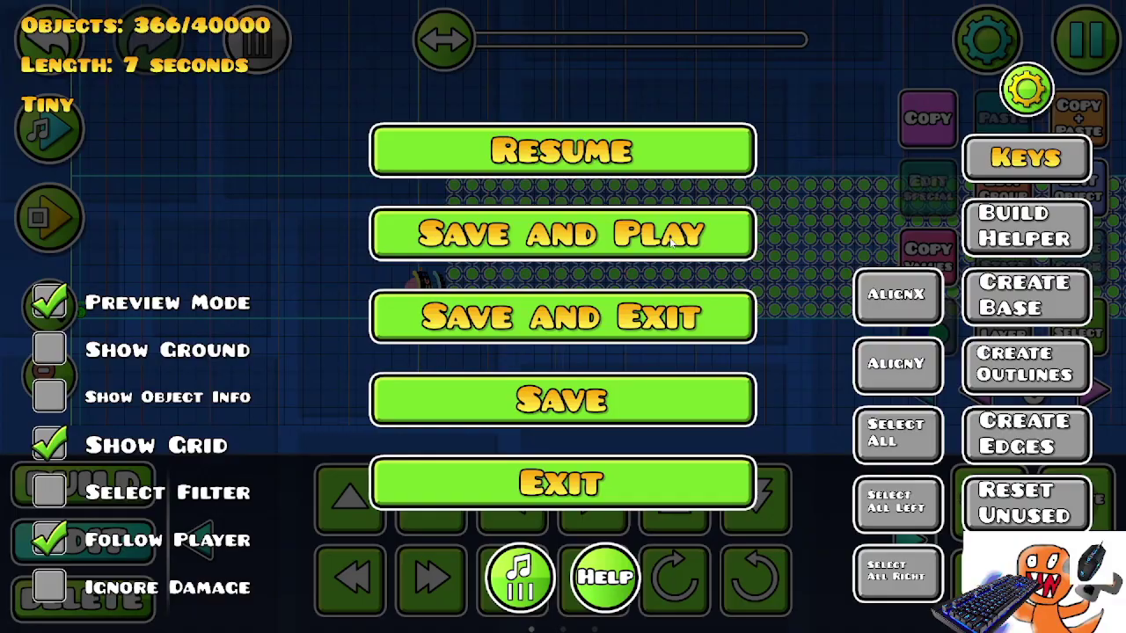
left_click(672, 244)
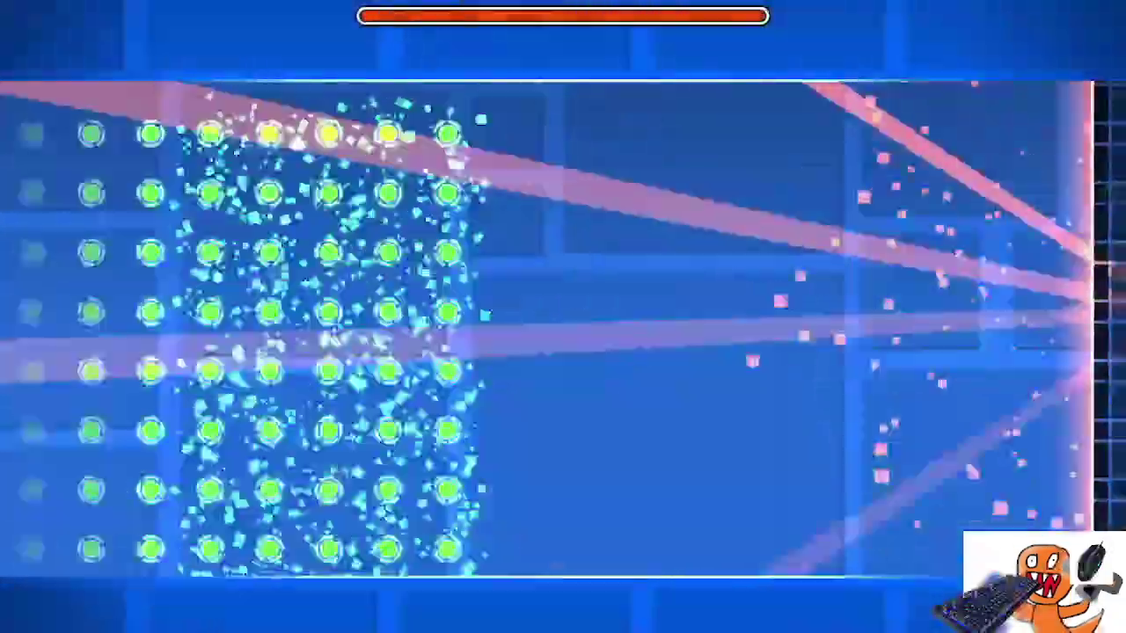
left_click(560, 546)
- Place a Move trigger just below the portal, beside the Follow Player Y trigger
left_click(889, 437)
left_click(202, 540)
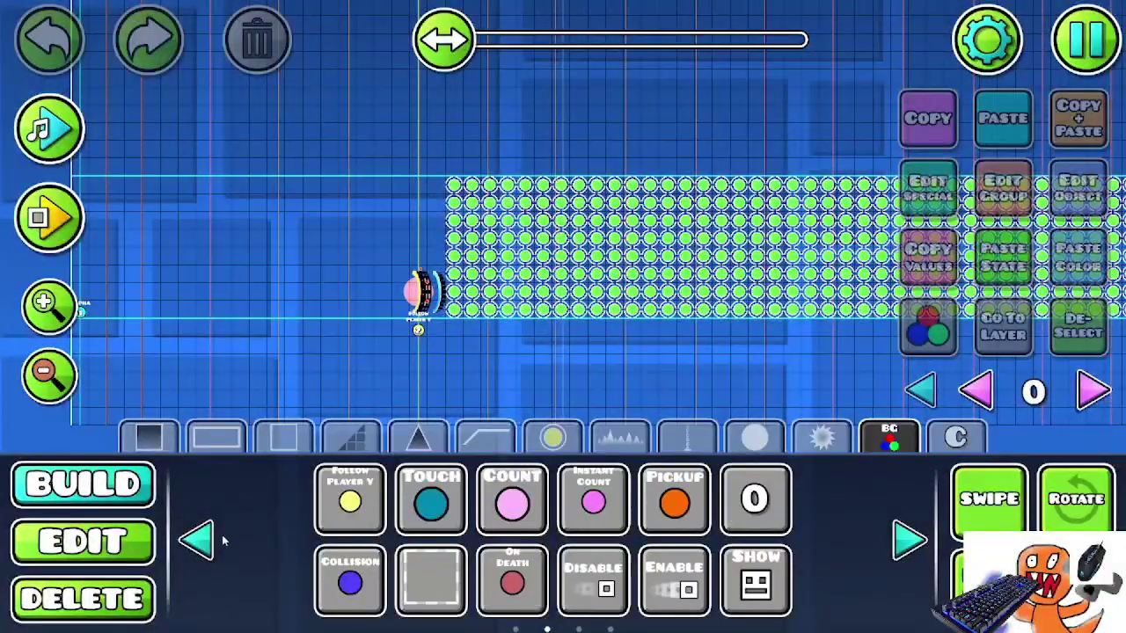
left_click(208, 540)
left_click(511, 498)
left_click(419, 343)
- Set the Move trigger to target group ID 2 with a move time of 4.4 and Lock to Player Y enabled
left_click(1069, 201)
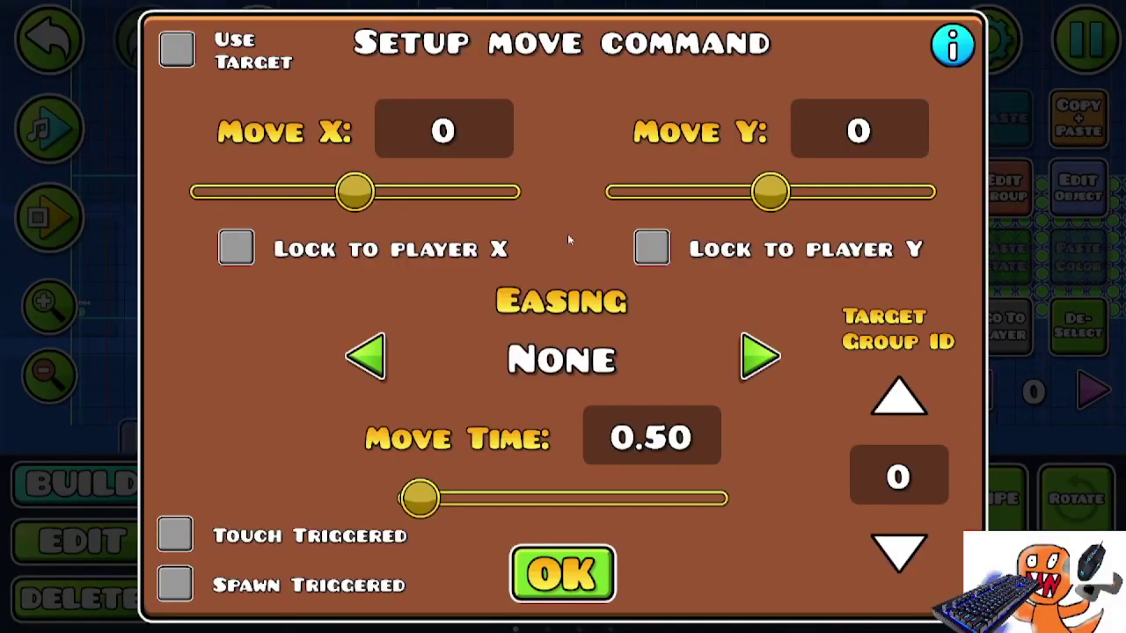
left_click(909, 410)
left_click(909, 410)
left_click(681, 431)
key("BackSpace")
key("BackSpace")
key("BackSpace")
key("BackSpace")
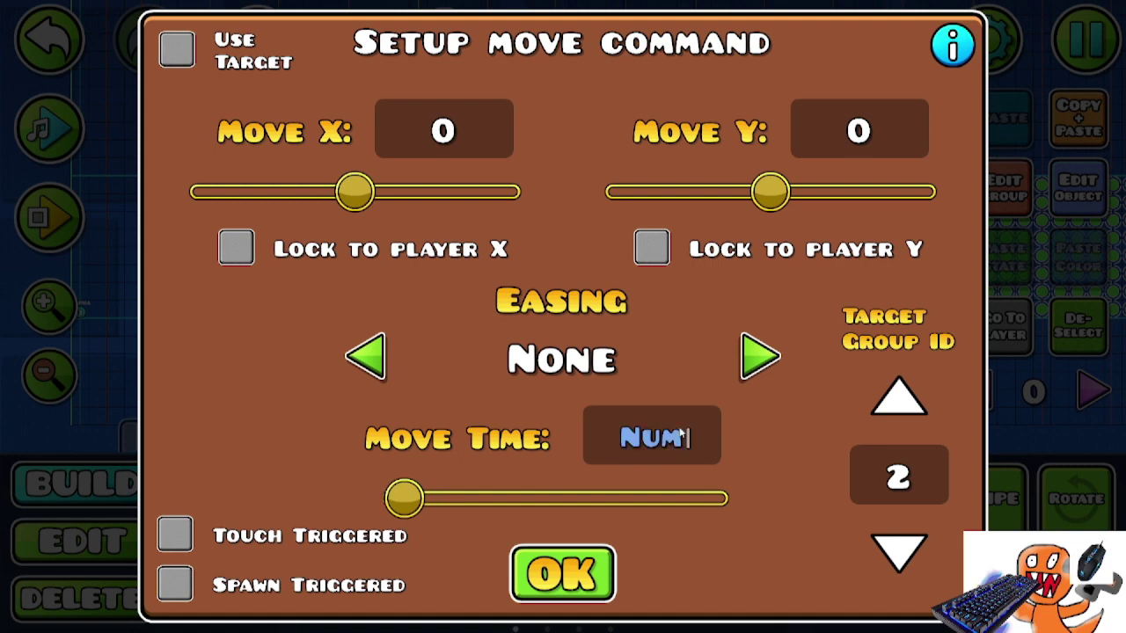
type("4")
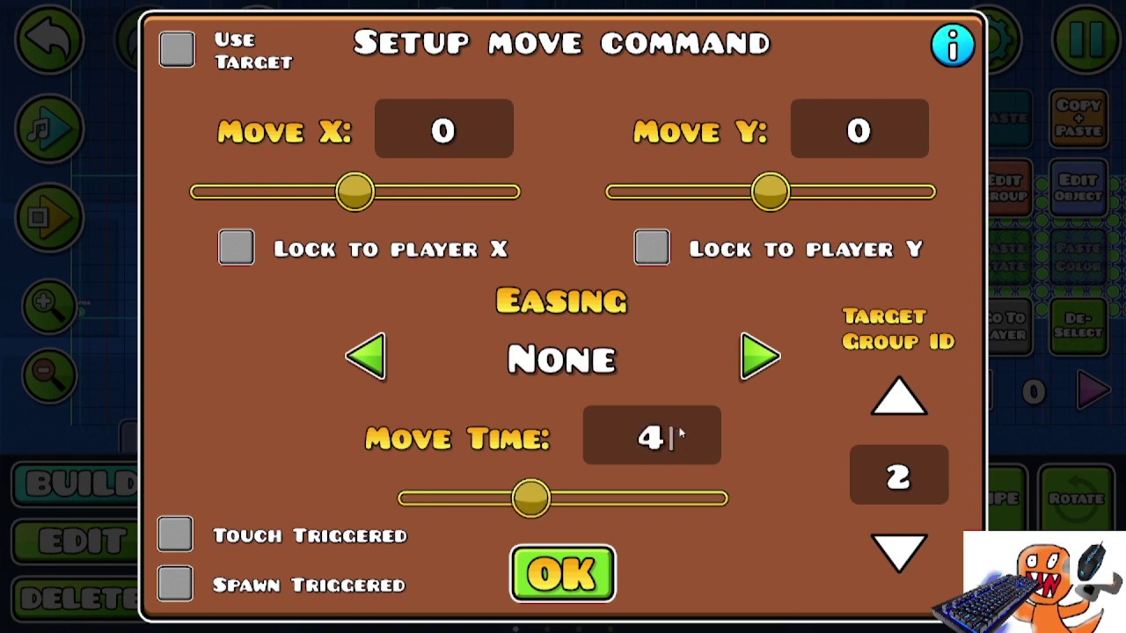
type(".3")
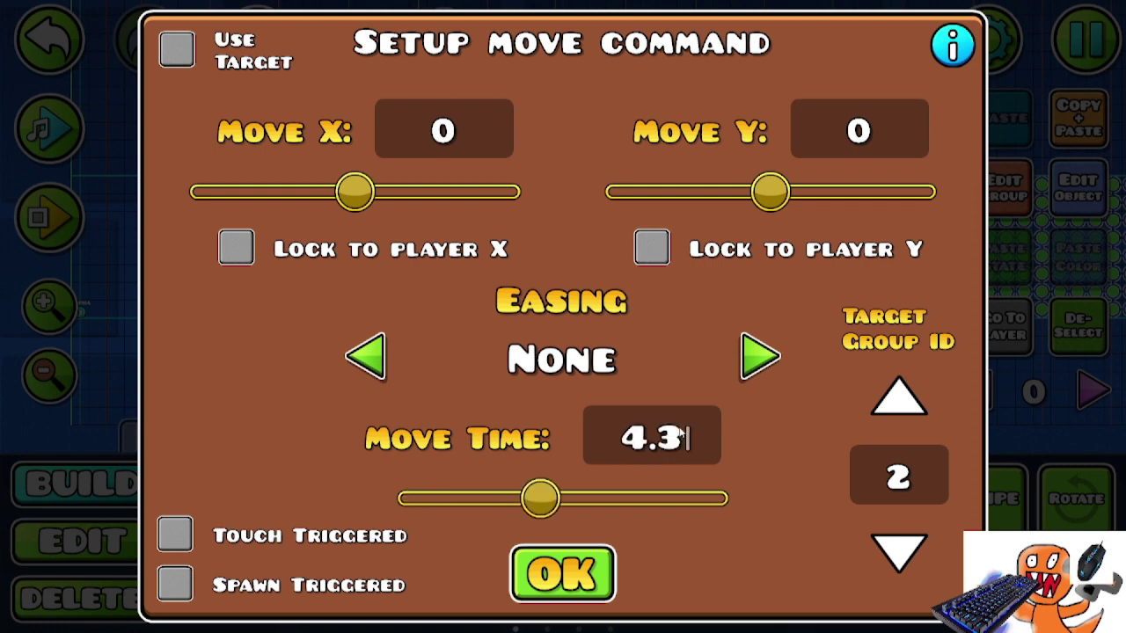
type("5")
key("BackSpace")
key("BackSpace")
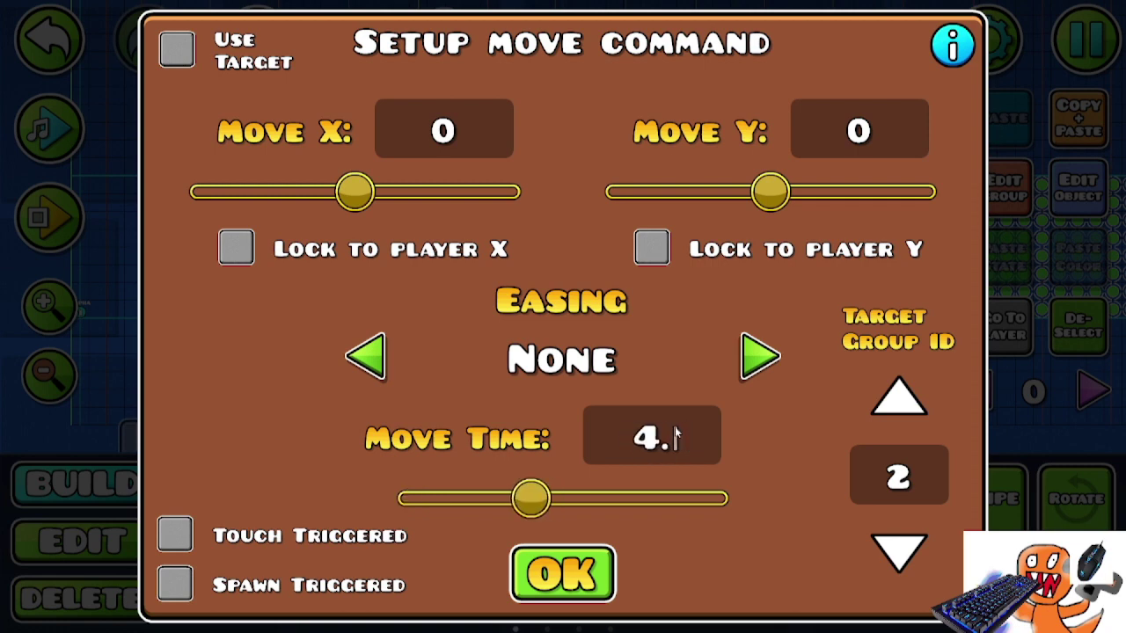
type("4")
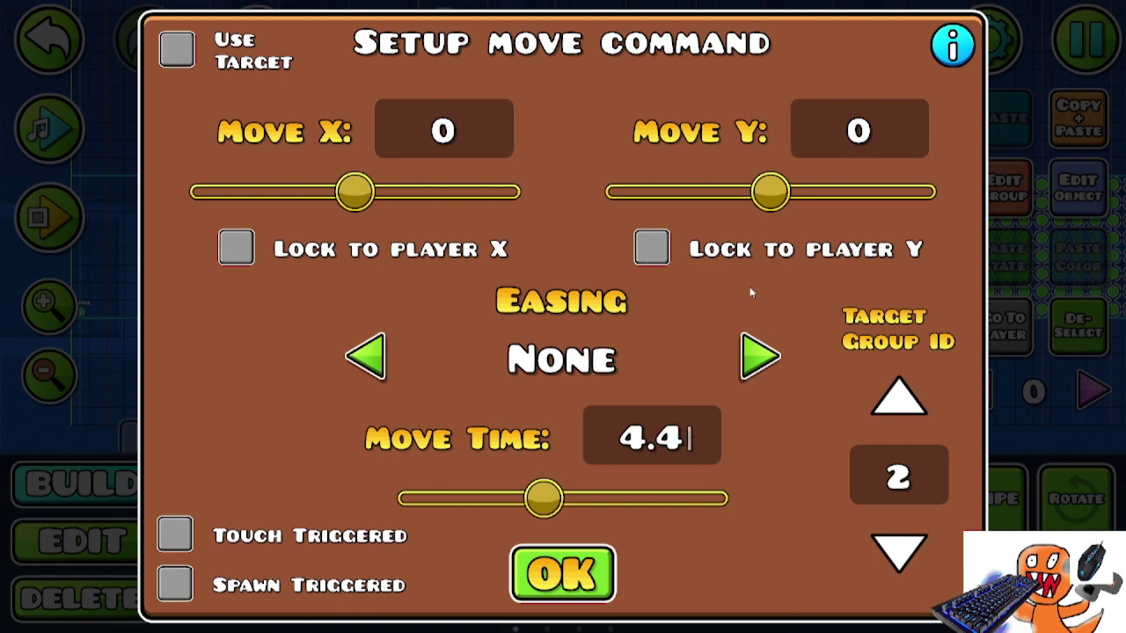
left_click(652, 250)
left_click(567, 571)
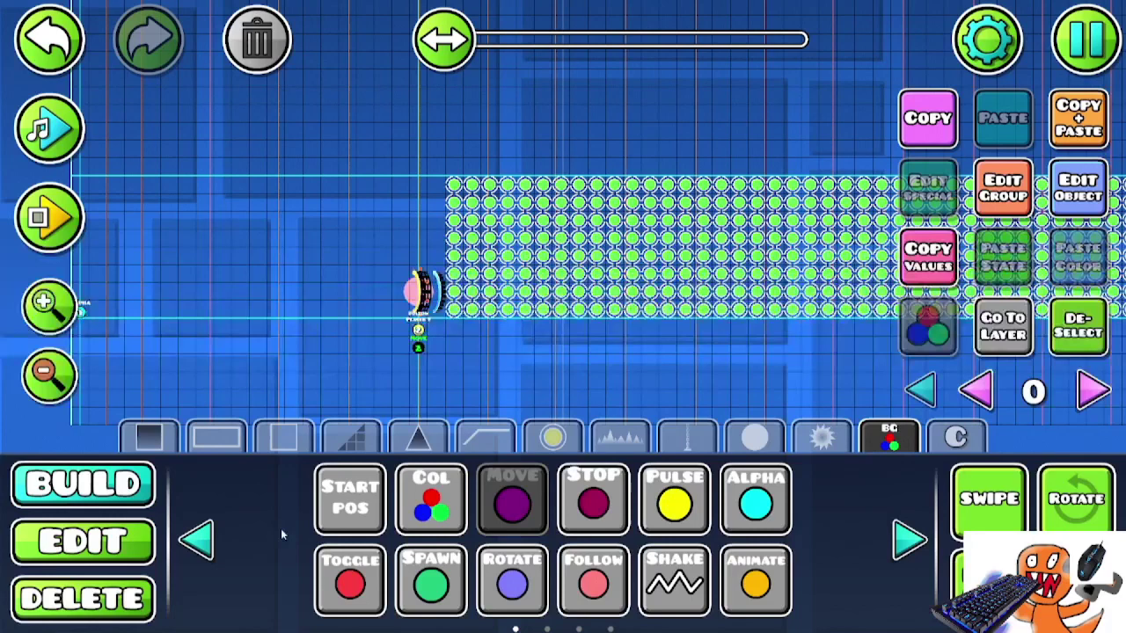
- Delete the Follow Player Y trigger and raise the Move trigger into its place just below the portal
left_click(61, 547)
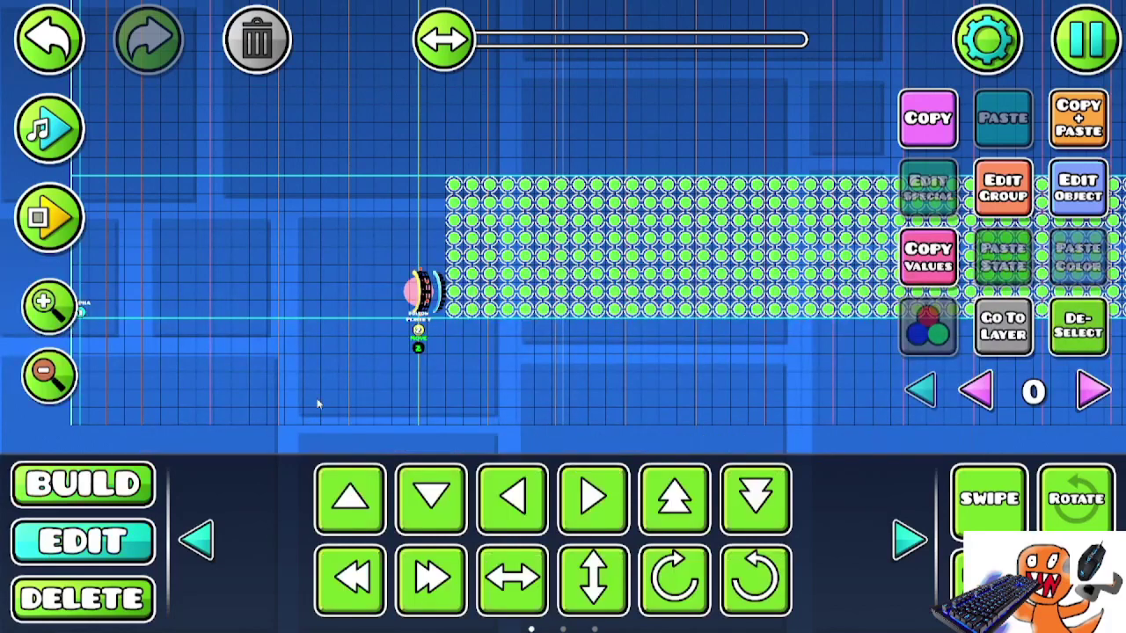
left_click(419, 332)
left_click(258, 37)
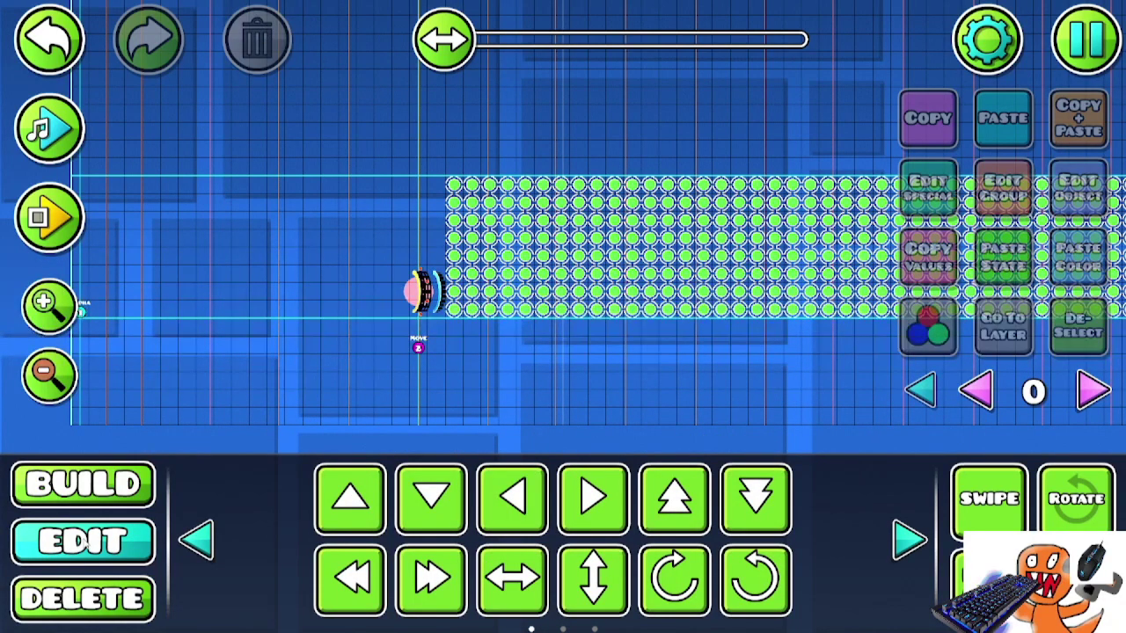
left_click(415, 348)
left_click(675, 497)
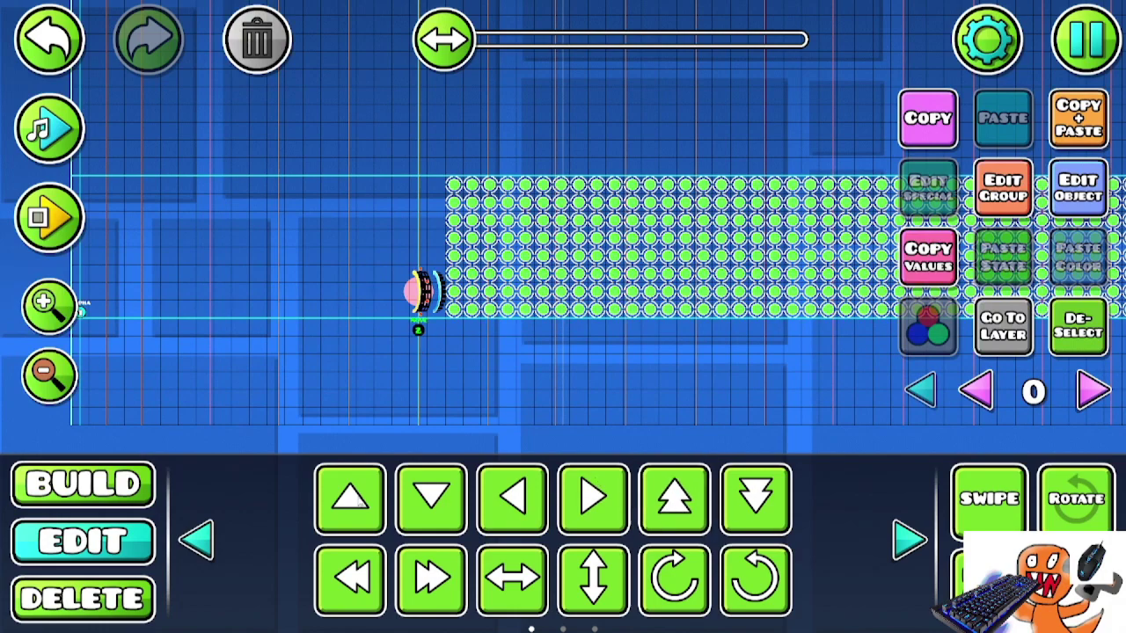
- Enable Lock to Player X on the Move trigger as well
left_click(141, 492)
left_click(1076, 188)
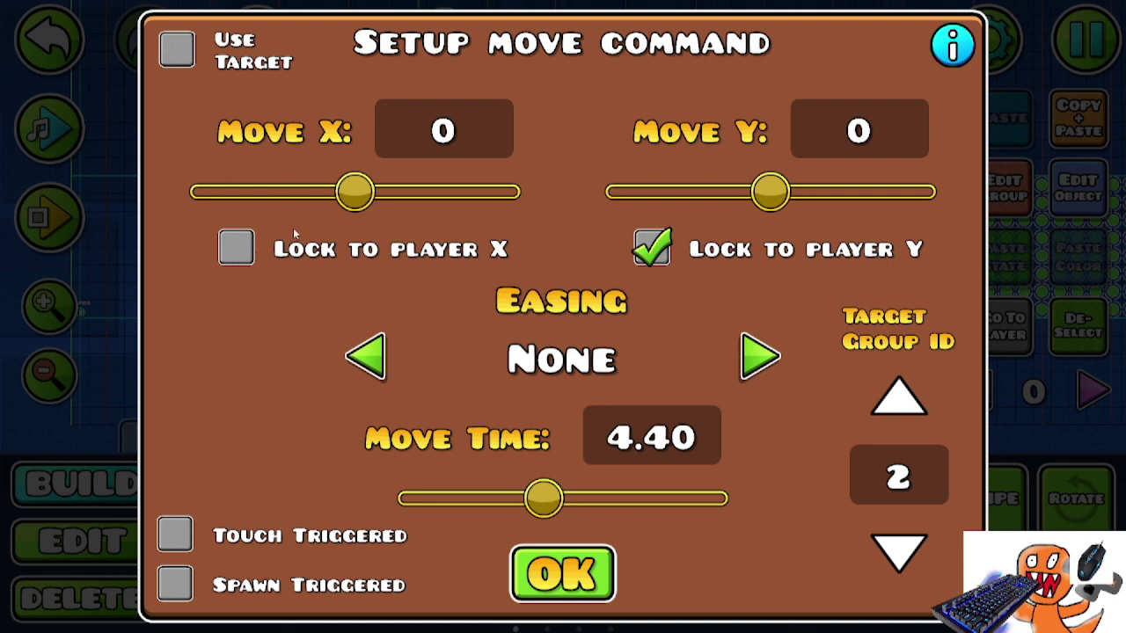
left_click(232, 255)
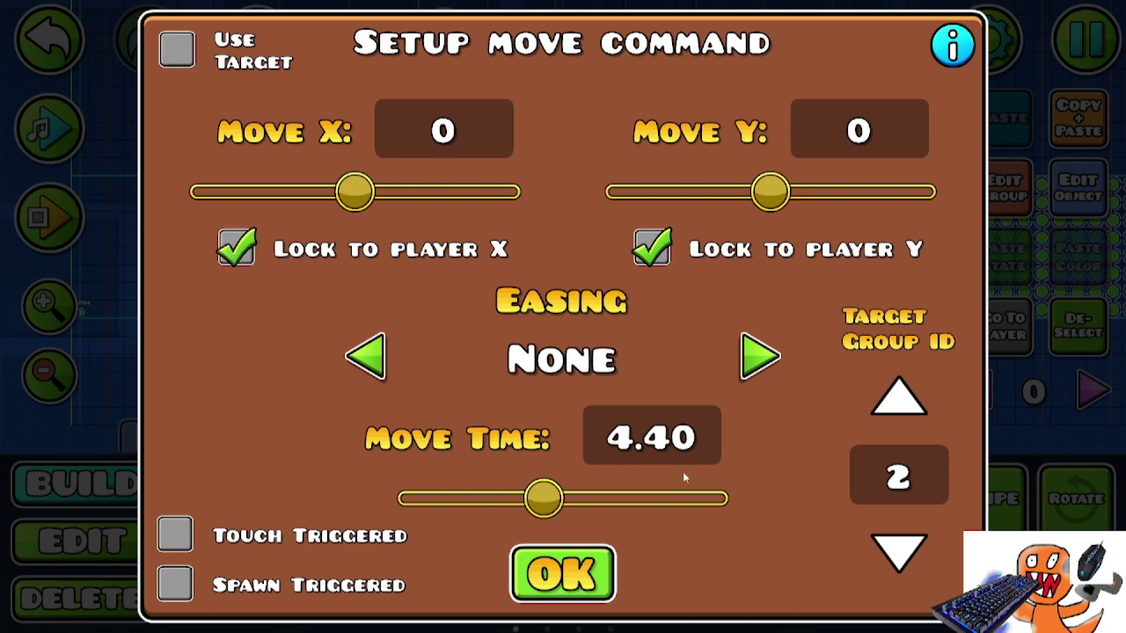
left_click(559, 570)
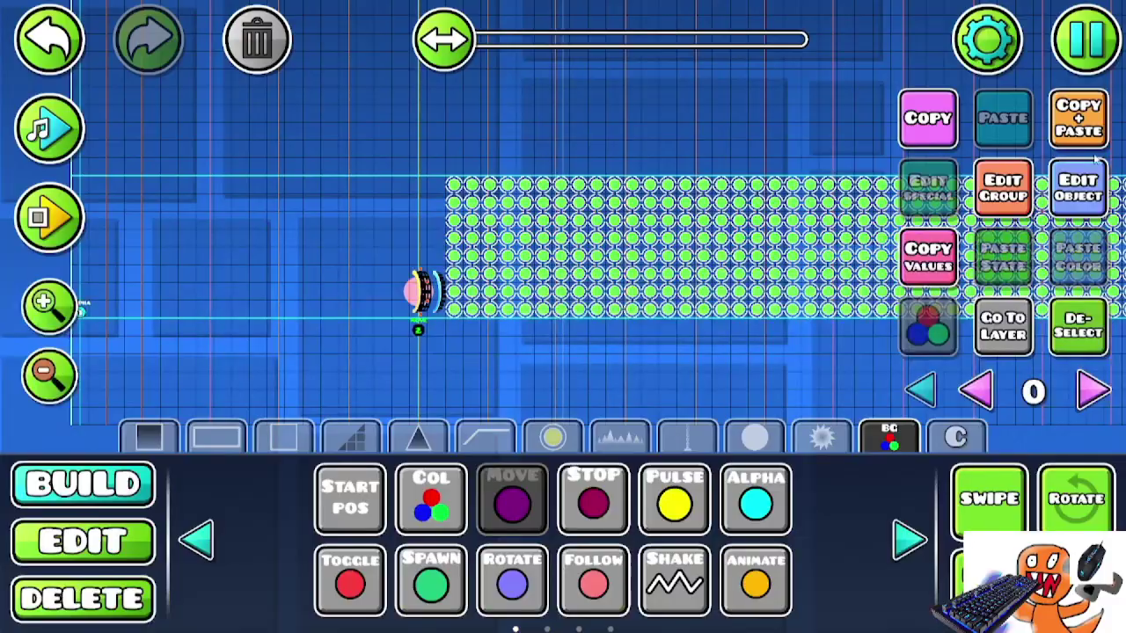
- Save and play the level to check whether the circle follows the player, and return to the editor
left_click(1087, 37)
left_click(714, 236)
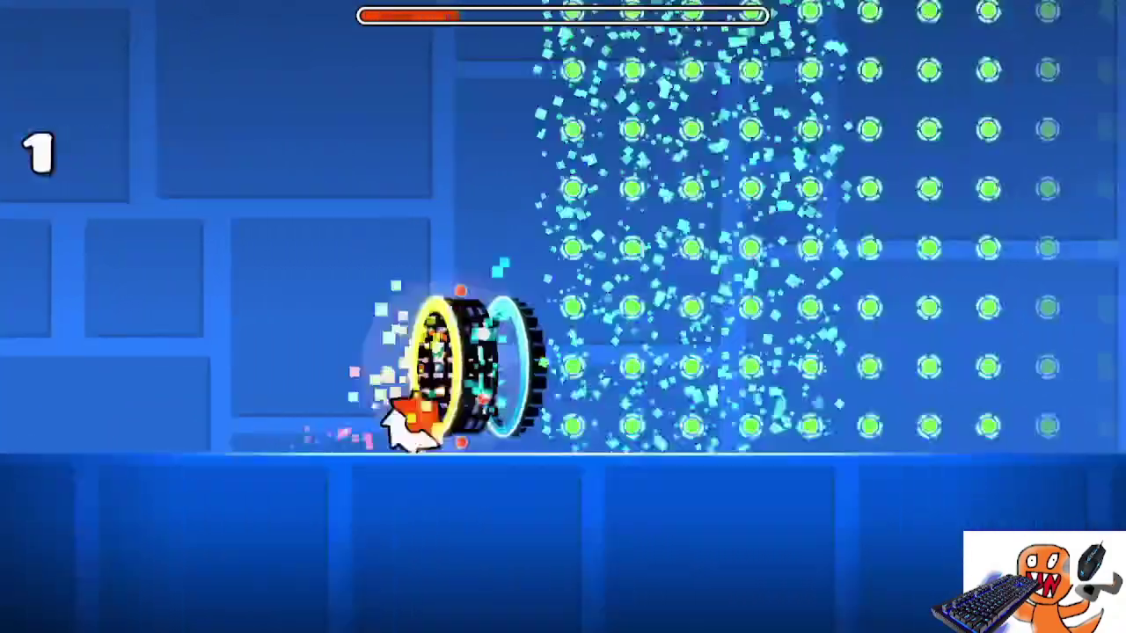
key("space")
key("space")
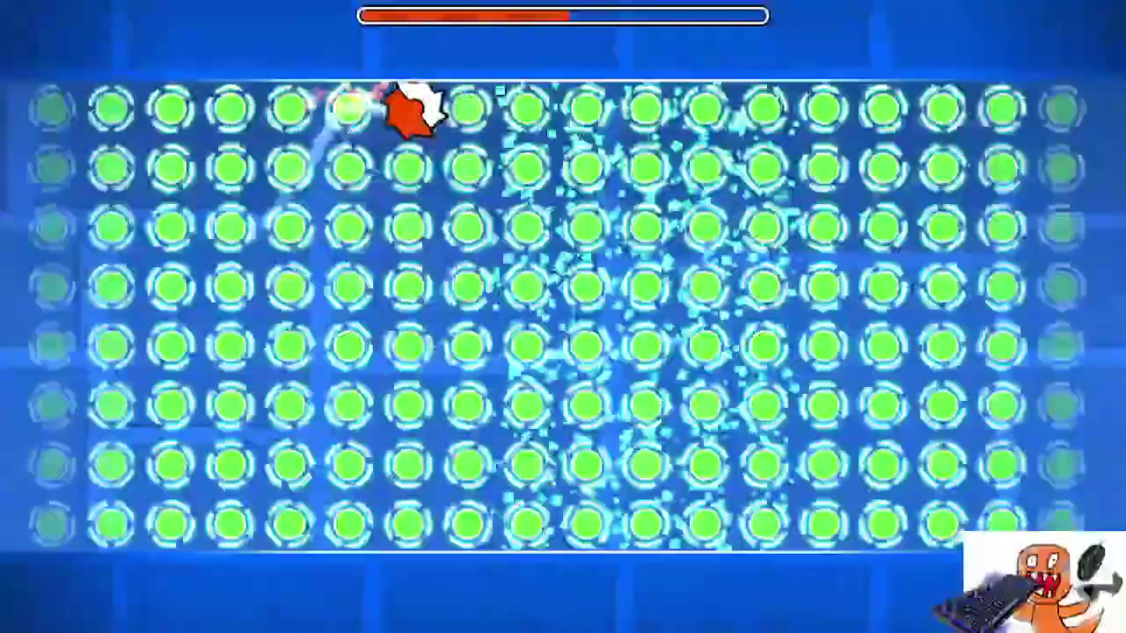
key("Escape")
left_click(243, 376)
key("Escape")
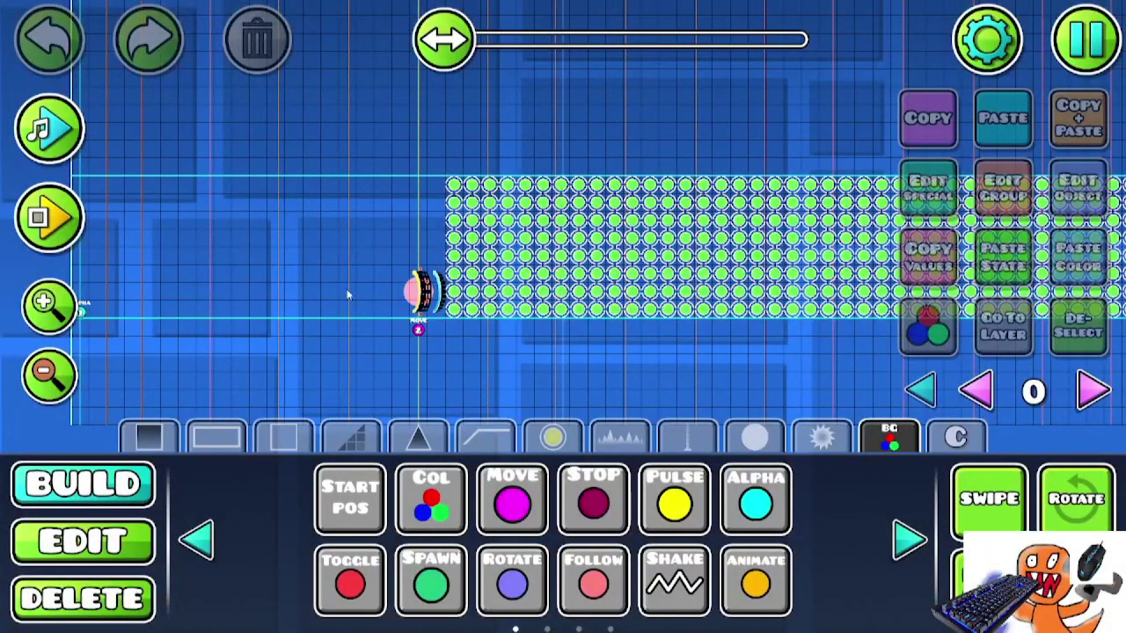
- Add group ID 2 to the circle decoration at the portal
left_click(110, 549)
left_click(410, 299)
left_click(1088, 199)
left_click(563, 535)
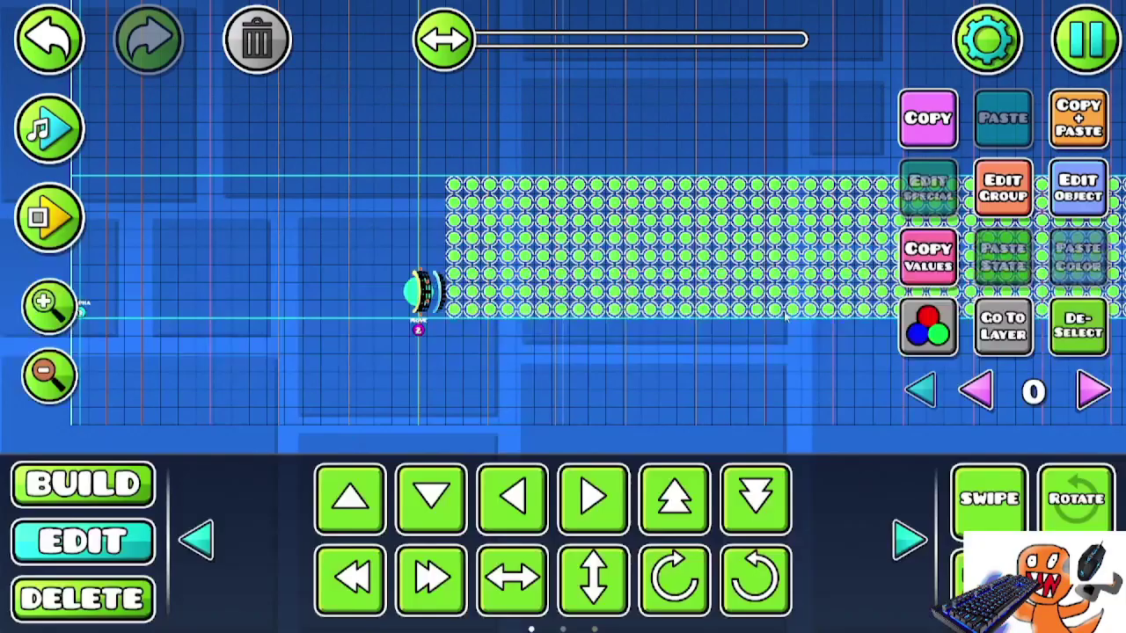
left_click(1003, 188)
left_click(809, 231)
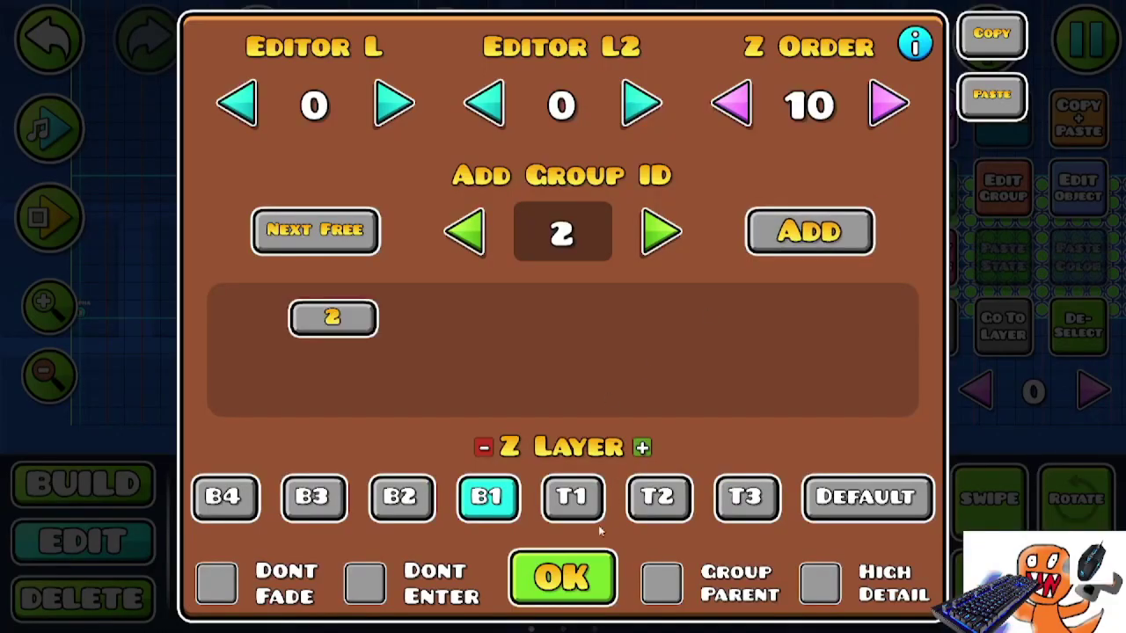
left_click(576, 576)
- Save and play the level to check how the grouped circle follows the player, and return to the editor
key("Escape")
left_click(562, 233)
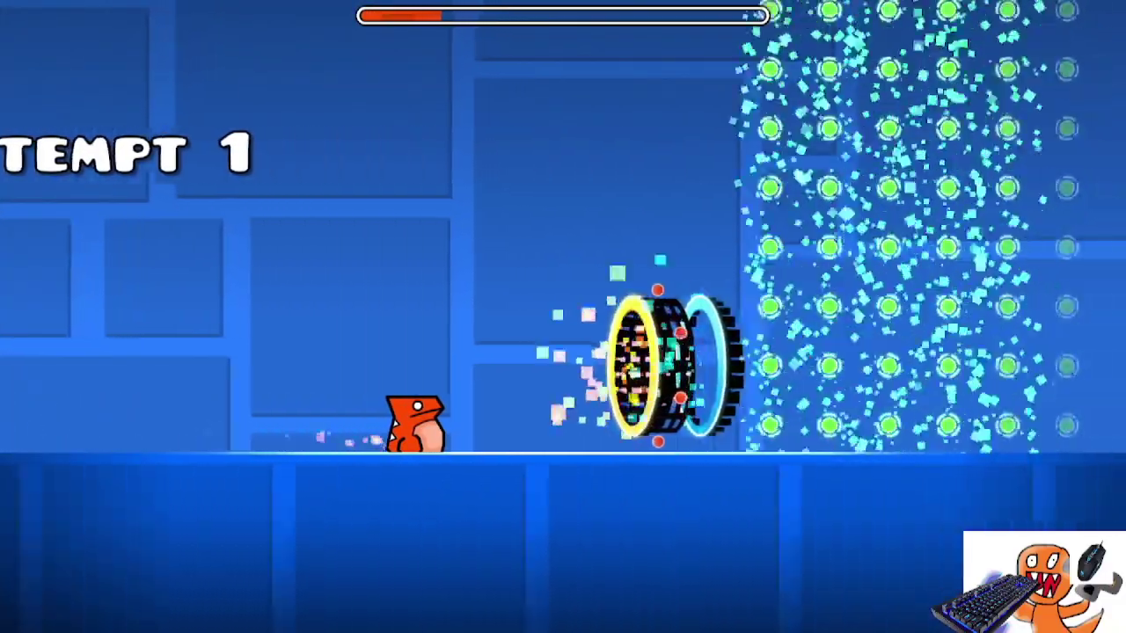
key("space")
key("space")
key("space")
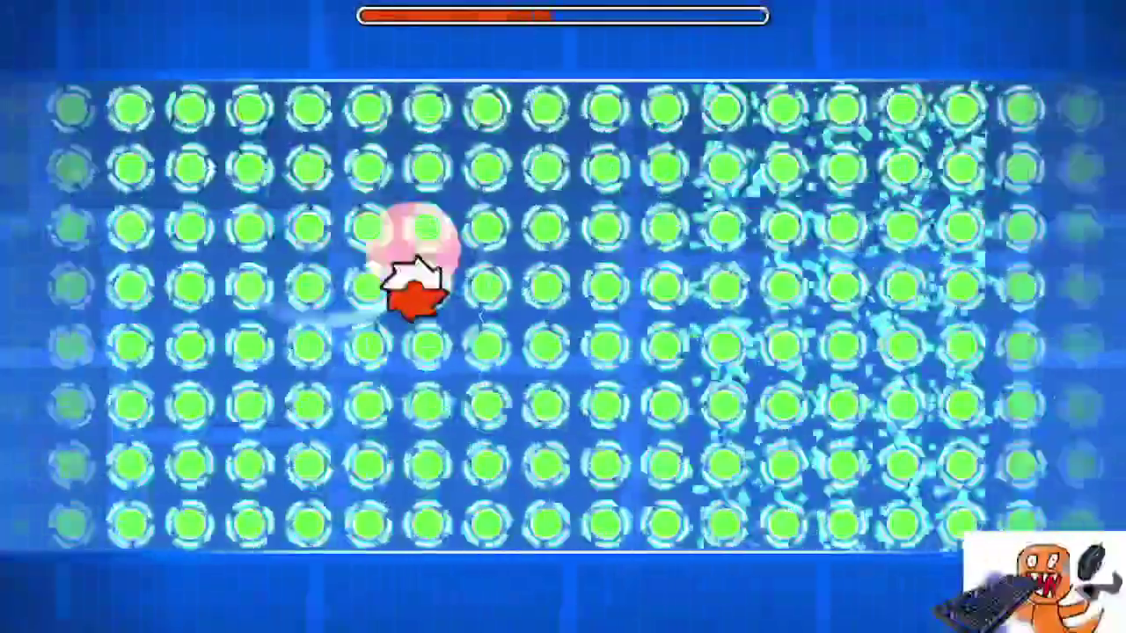
key("space")
key("space")
key("Escape")
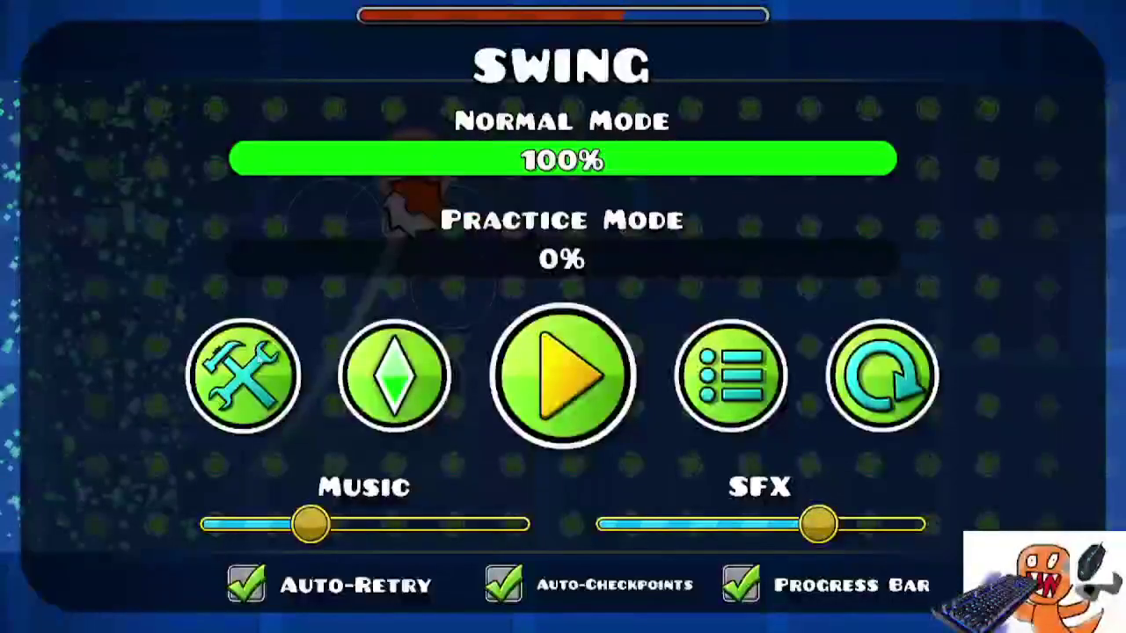
left_click(243, 376)
- Lower the circle decoration to ground level at the portal, and save and play the level to check its alignment with the player
key("2")
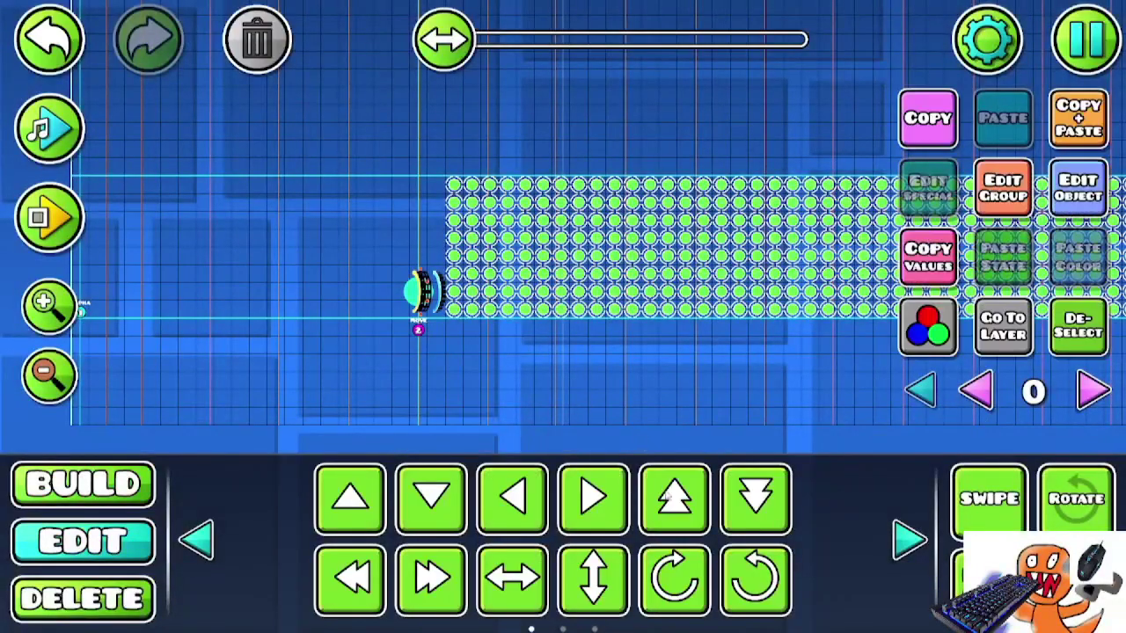
key("Escape")
left_click(714, 231)
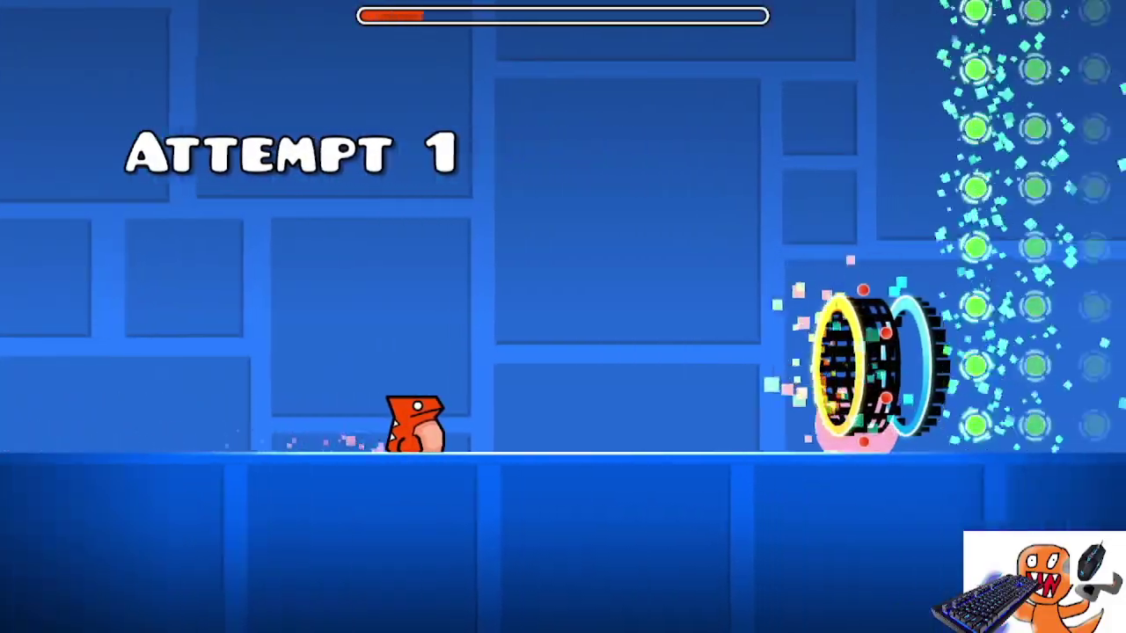
key("space")
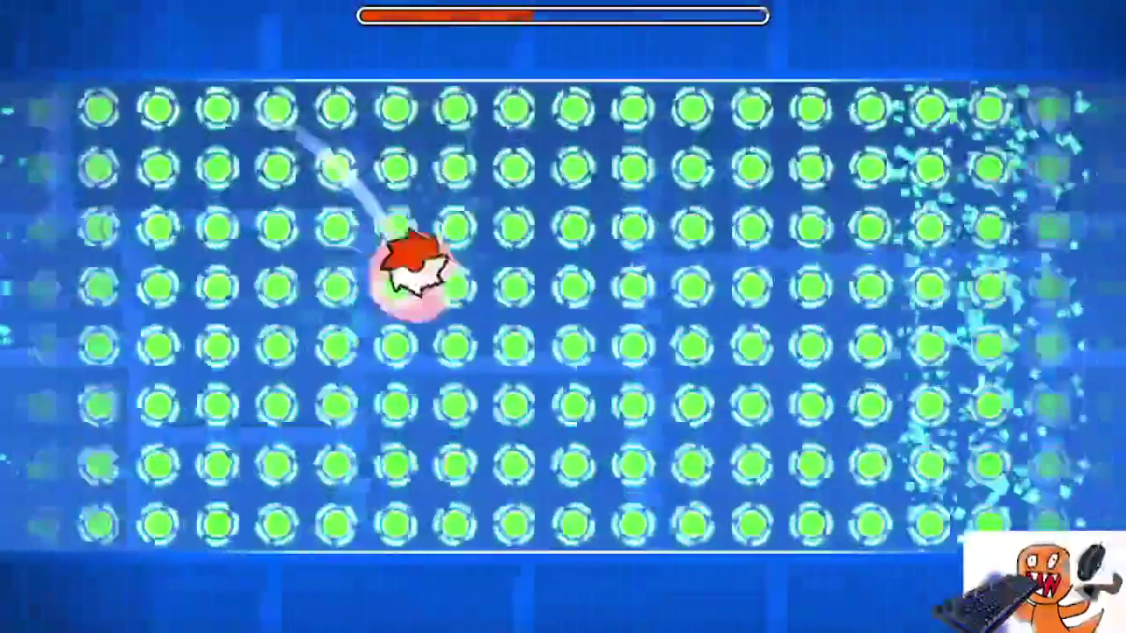
key("Escape")
left_click(246, 375)
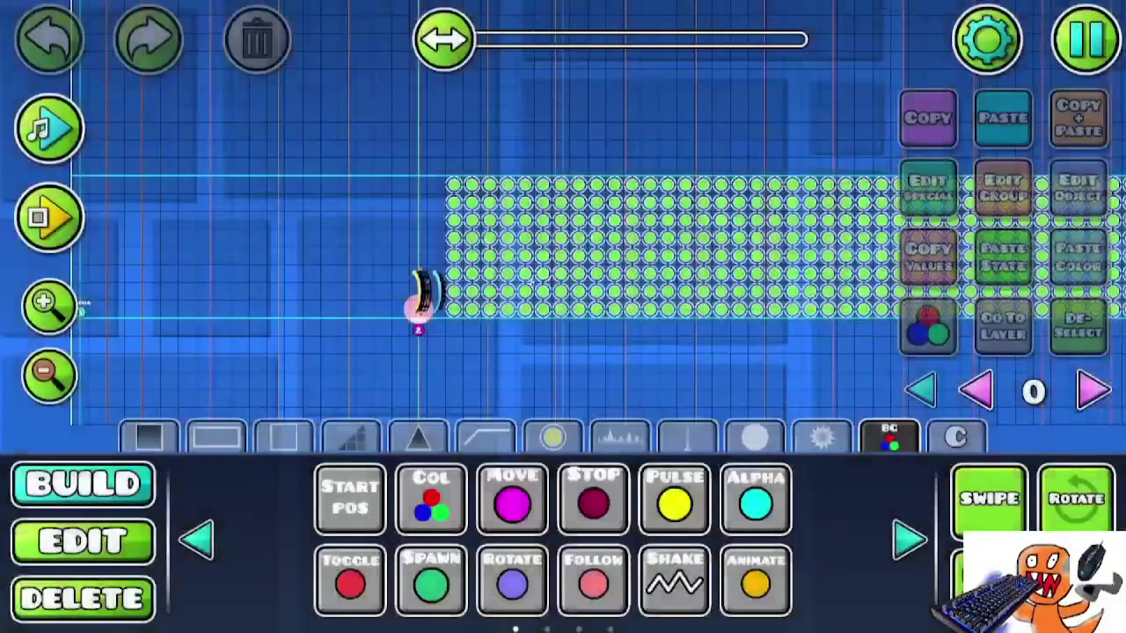
- Playtest the level inside the editor as far as the green orb field, and stop the playtest
left_click(51, 216)
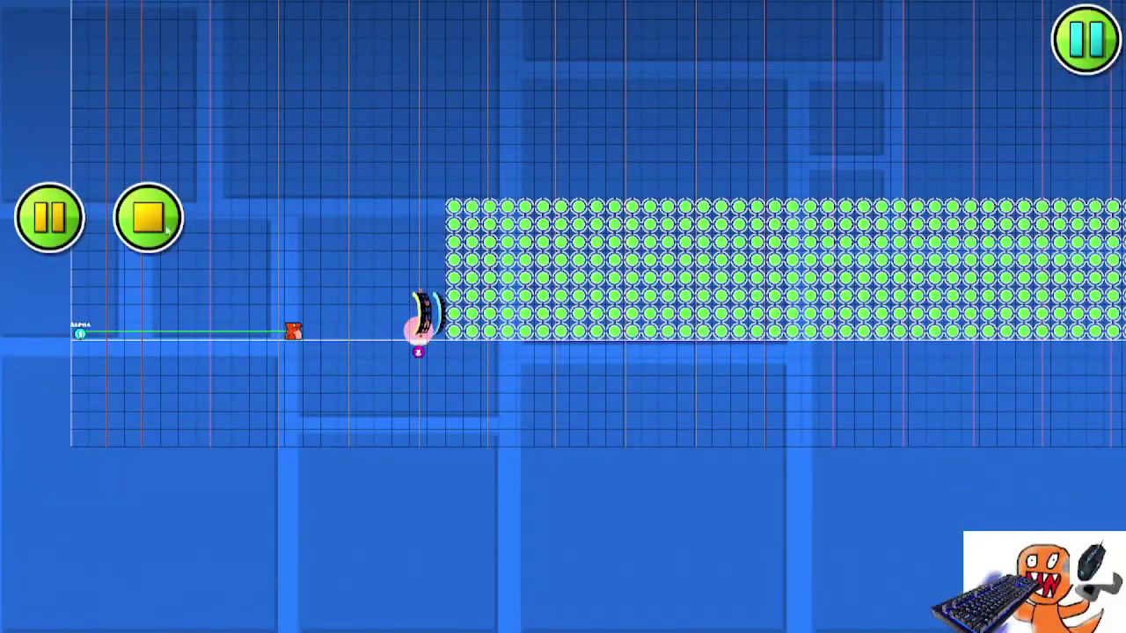
key("space")
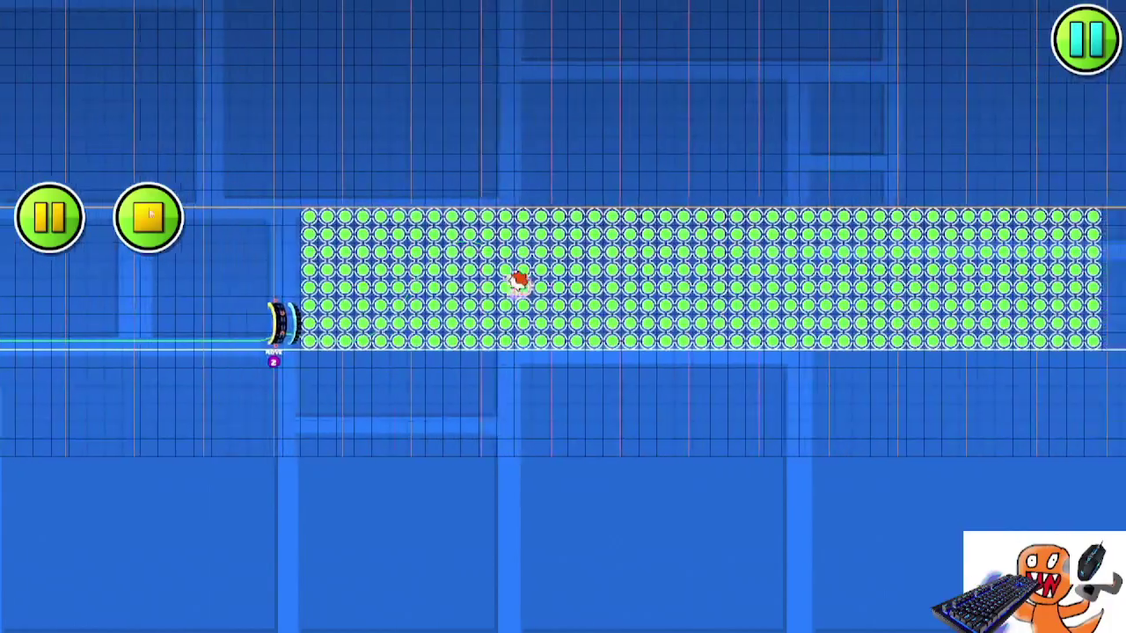
left_click(148, 216)
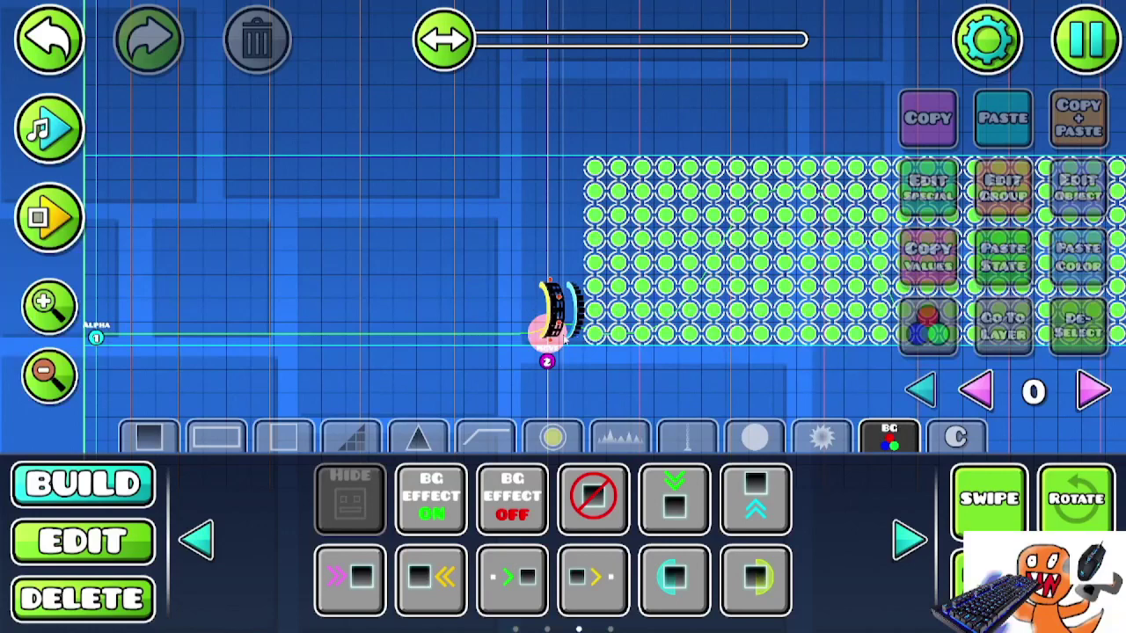
- Place a Hide trigger at the portal and move it down to just below the Move trigger
left_click(544, 312)
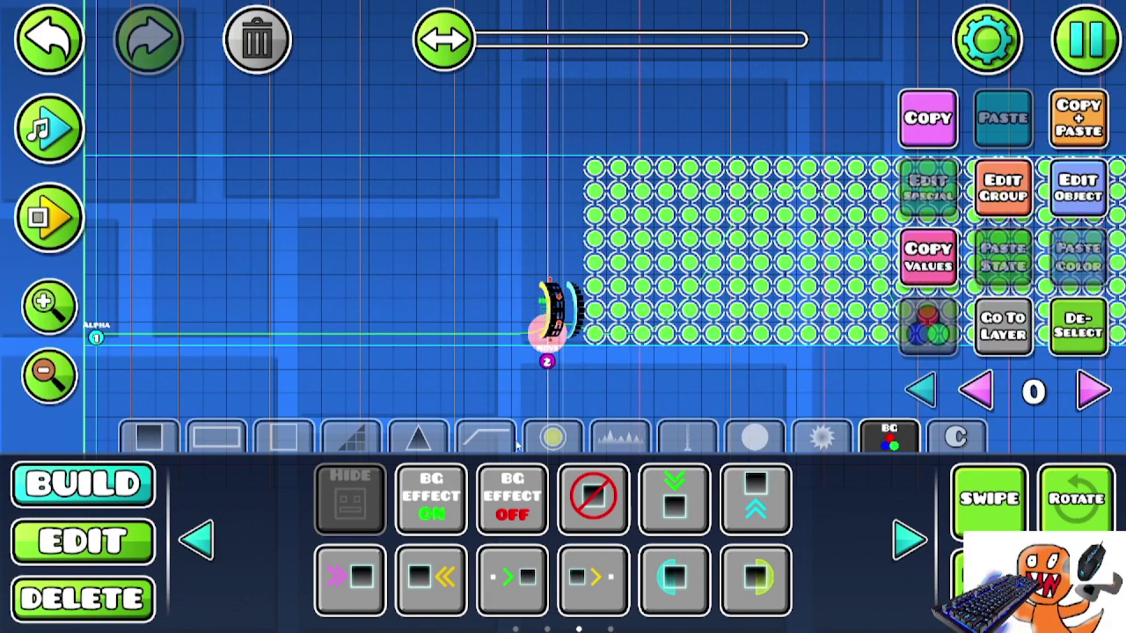
left_click(128, 546)
left_click(763, 501)
left_click(762, 501)
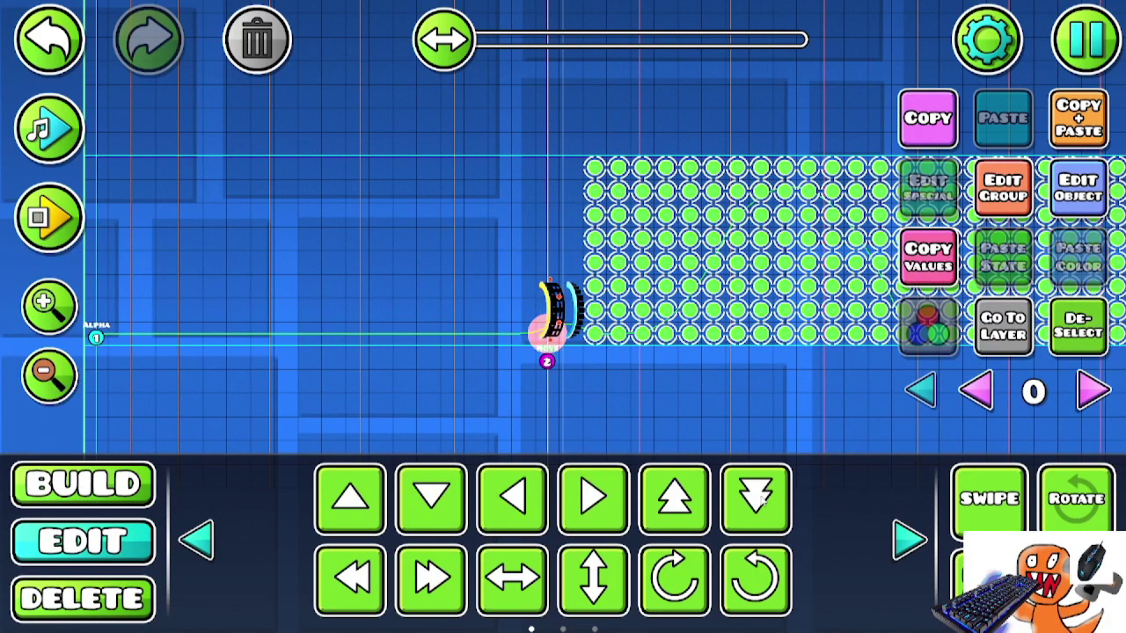
left_click(762, 501)
left_click(758, 498)
left_click(683, 518)
left_click(72, 500)
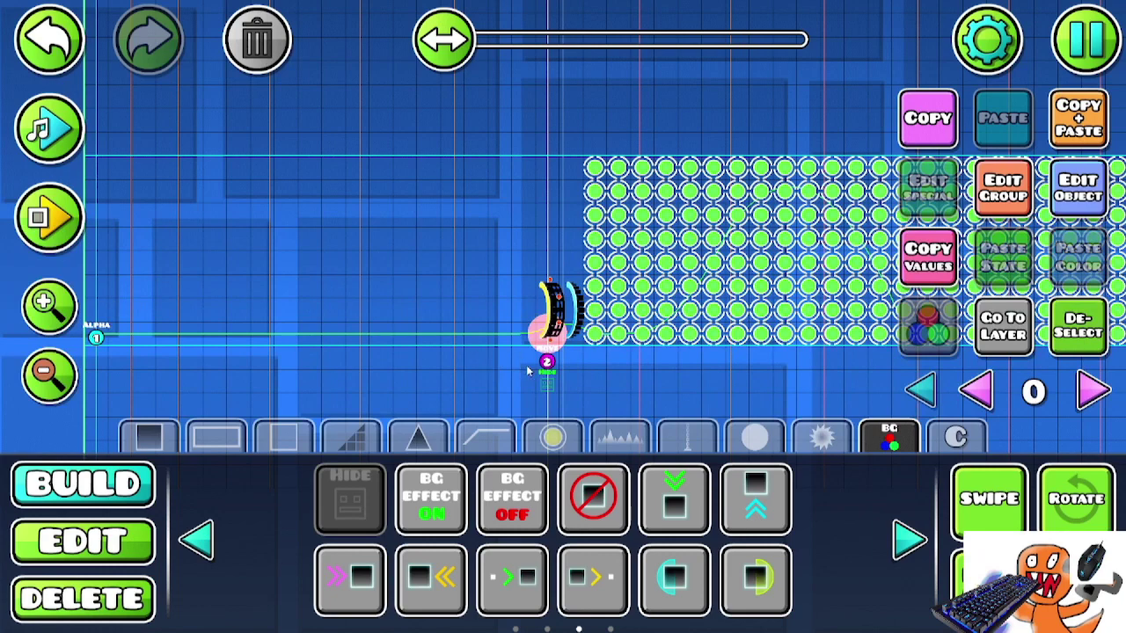
- Shift the blue portal back toward the level start until it overlaps the yellow portal
left_click(132, 548)
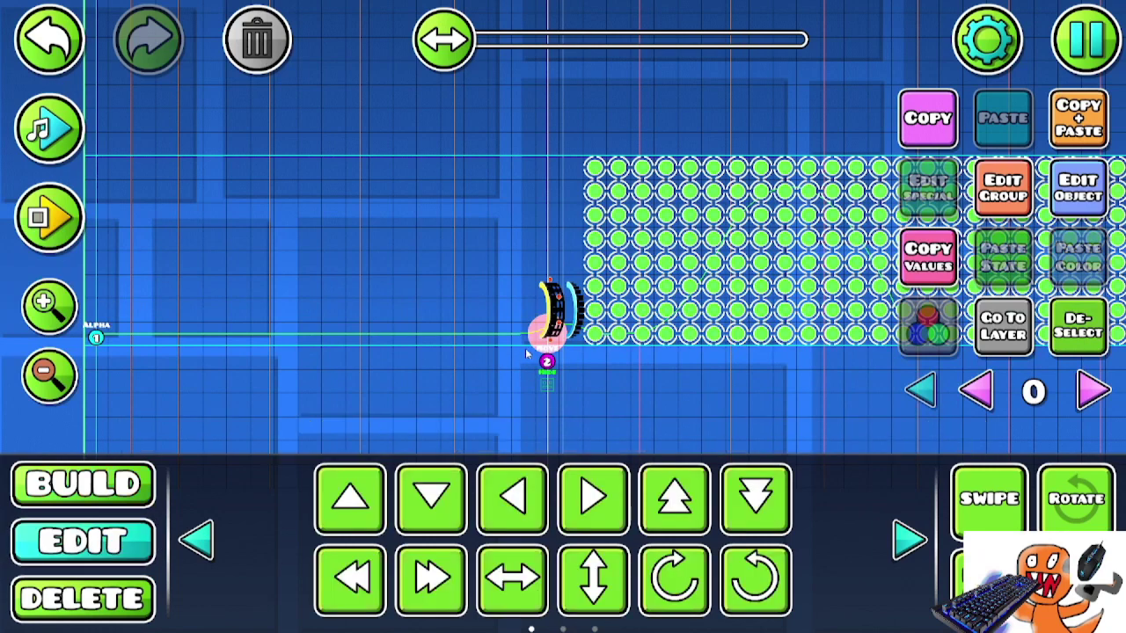
left_click(582, 311)
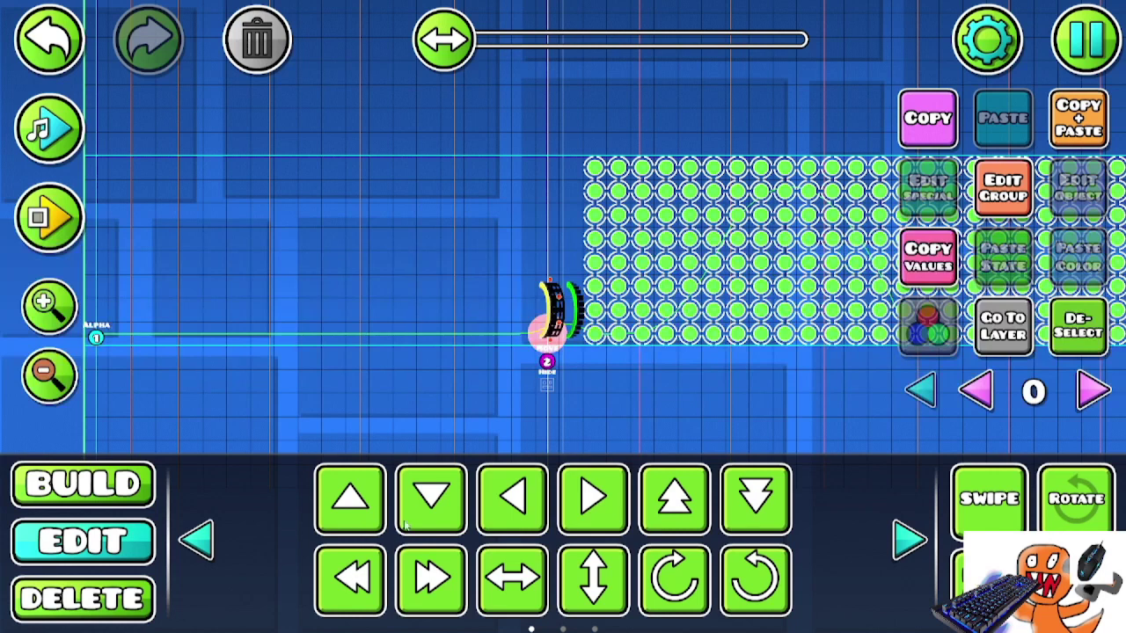
left_click(496, 519)
left_click(497, 519)
left_click(497, 519)
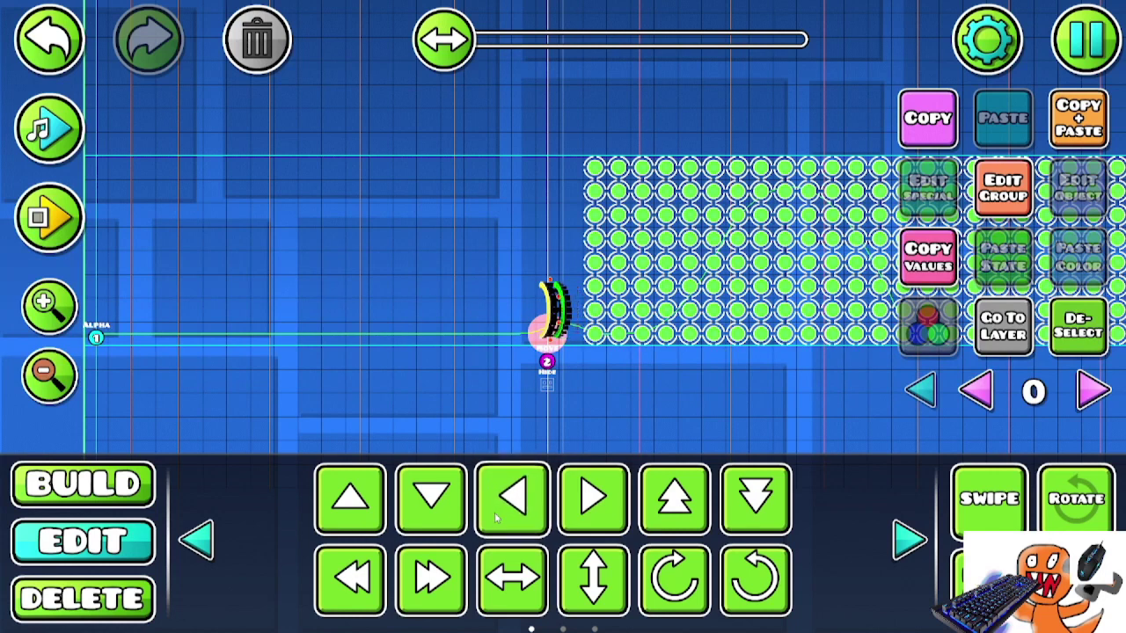
left_click(497, 519)
left_click(497, 519)
left_click(497, 519)
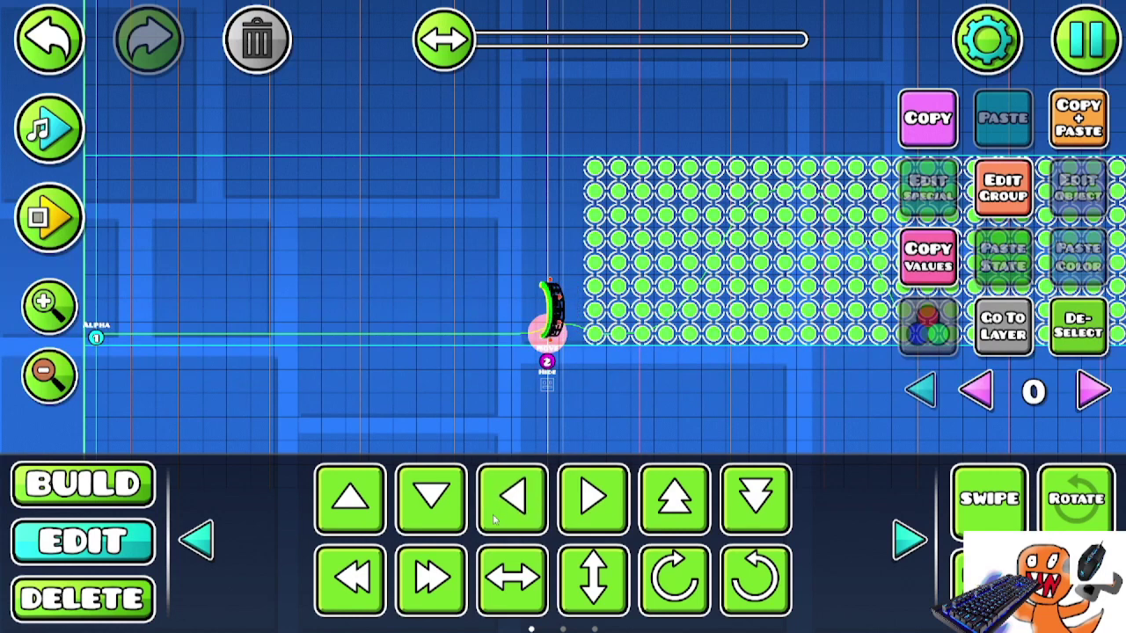
- Nudge the blue portal slightly toward the level start, then save and play the level through the orb field and return to the editor
left_click(910, 538)
left_click(542, 572)
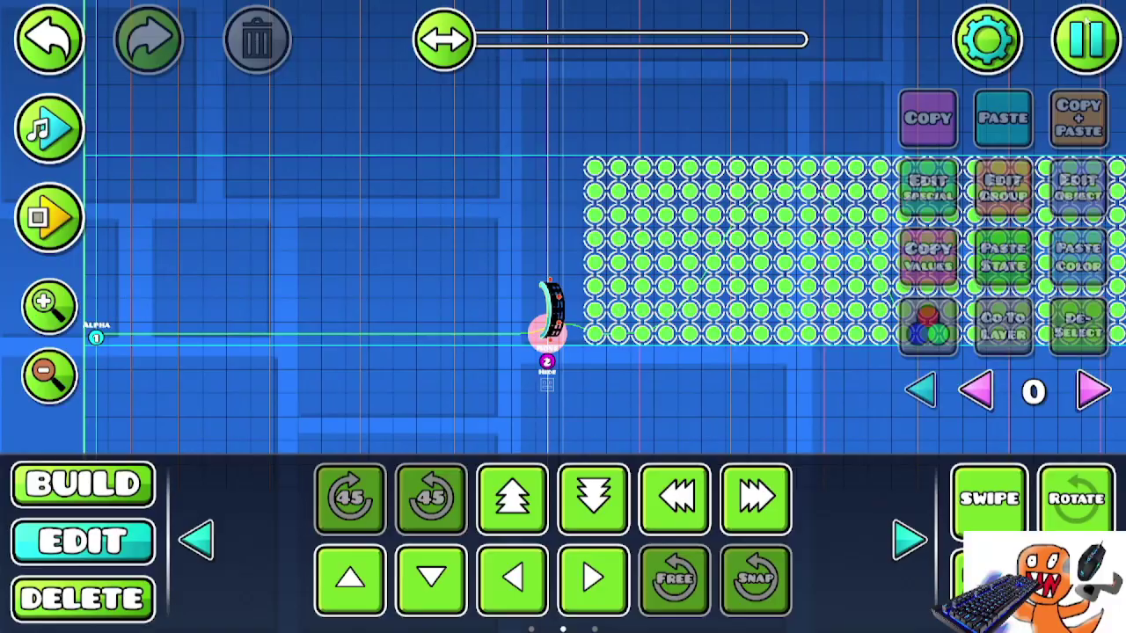
left_click(1086, 37)
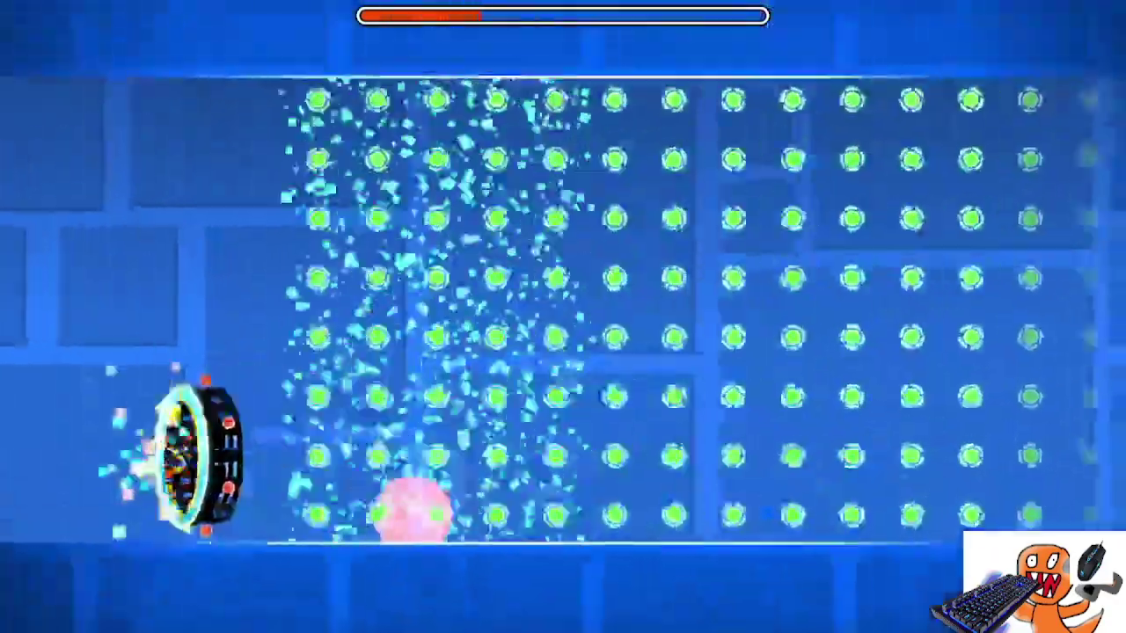
left_click(701, 276)
key("Escape")
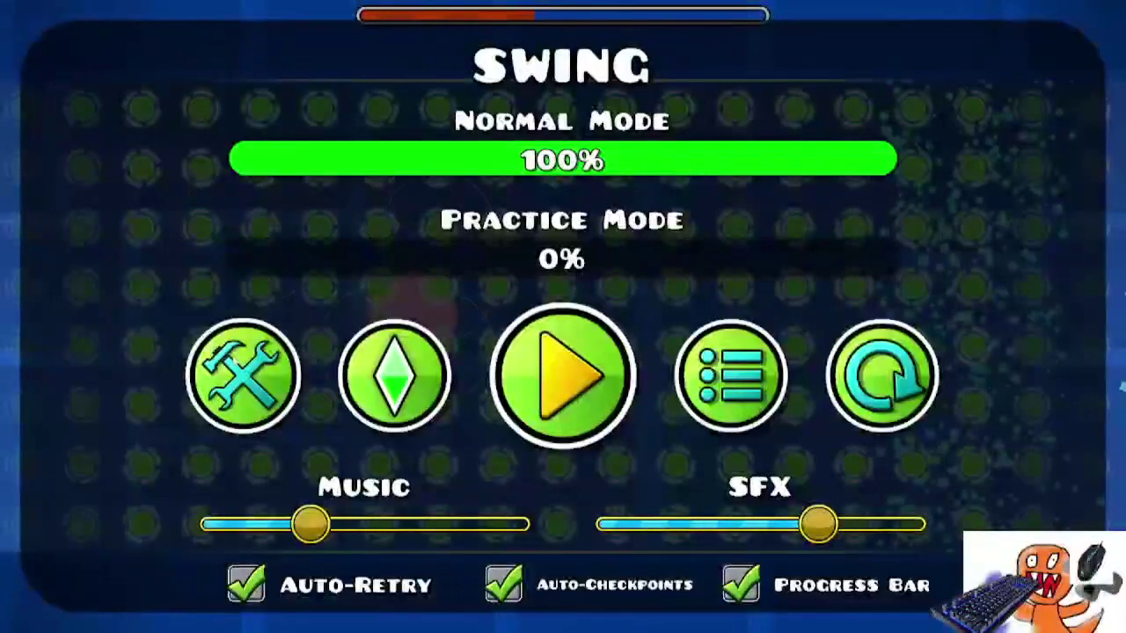
left_click(244, 376)
- Move the Alpha trigger at the level start down one grid cell and set its opacity to 0
left_click_drag(503, 258, 633, 208)
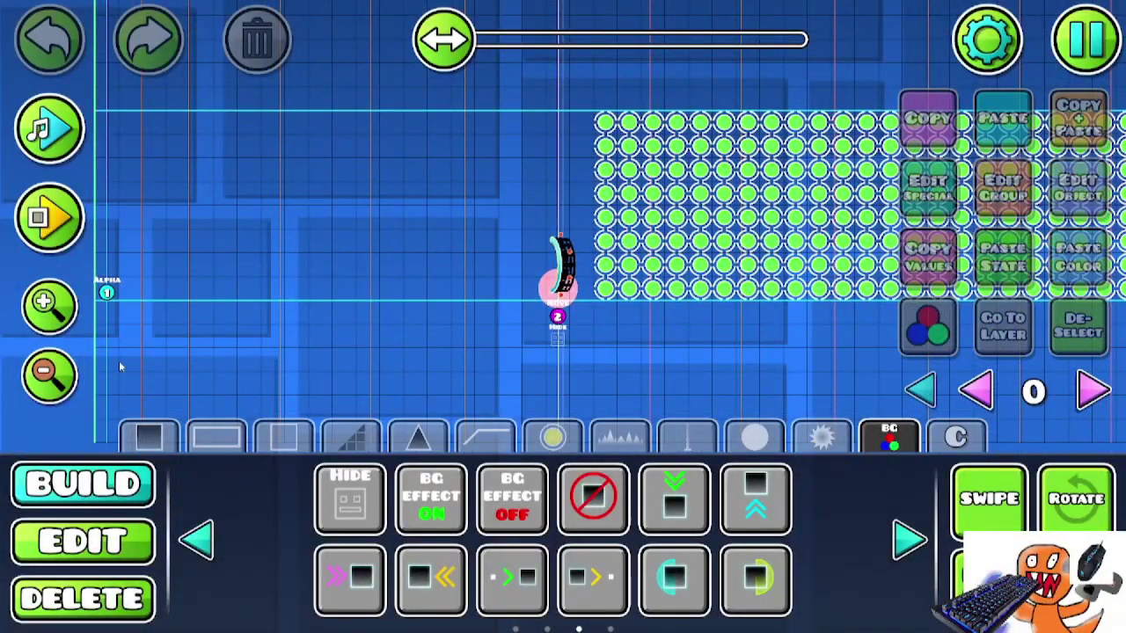
left_click(80, 545)
left_click(112, 295)
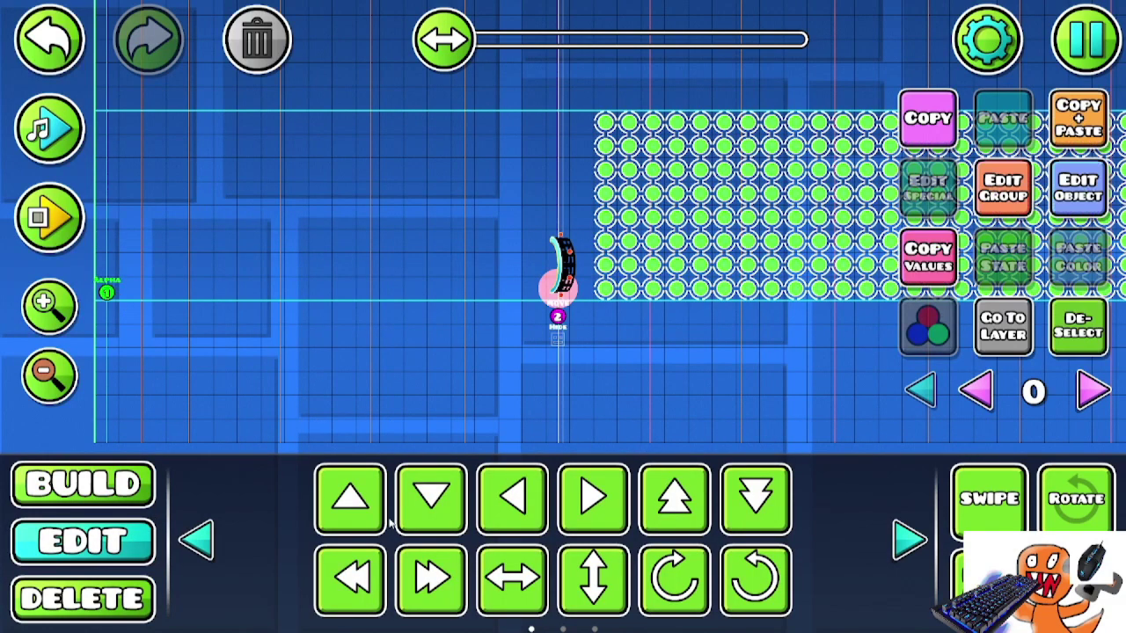
left_click(787, 489)
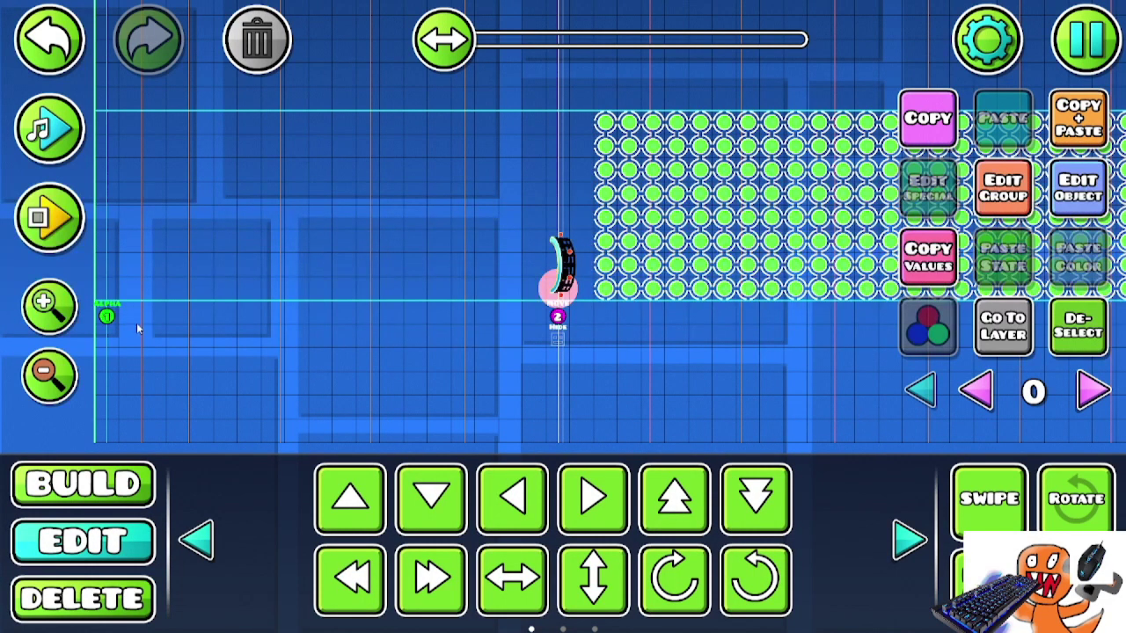
left_click(1076, 195)
left_click_drag(761, 440, 96, 437)
left_click(568, 545)
- Save and play the level to check the hidden orbs and the player-following circle, and return to the editor
left_click(1109, 22)
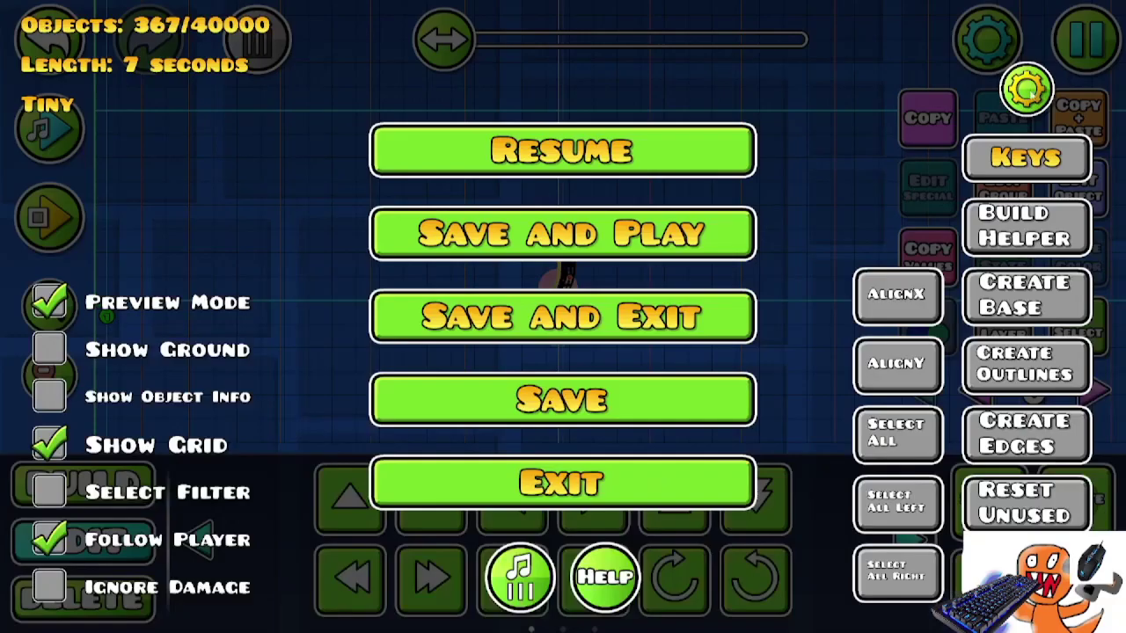
left_click(589, 220)
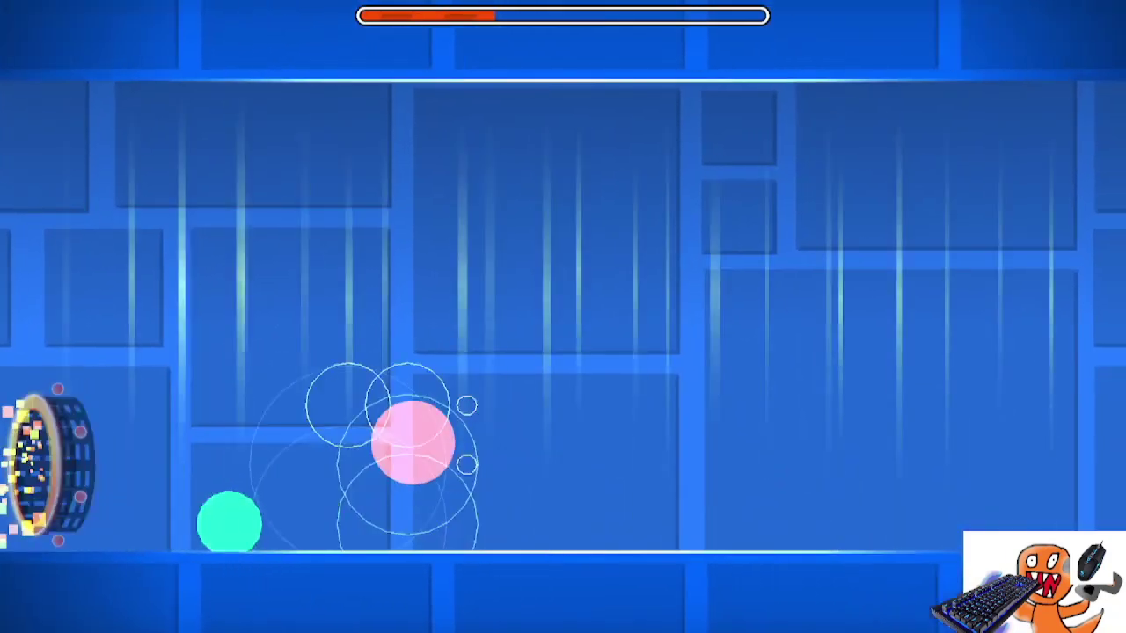
key("Escape")
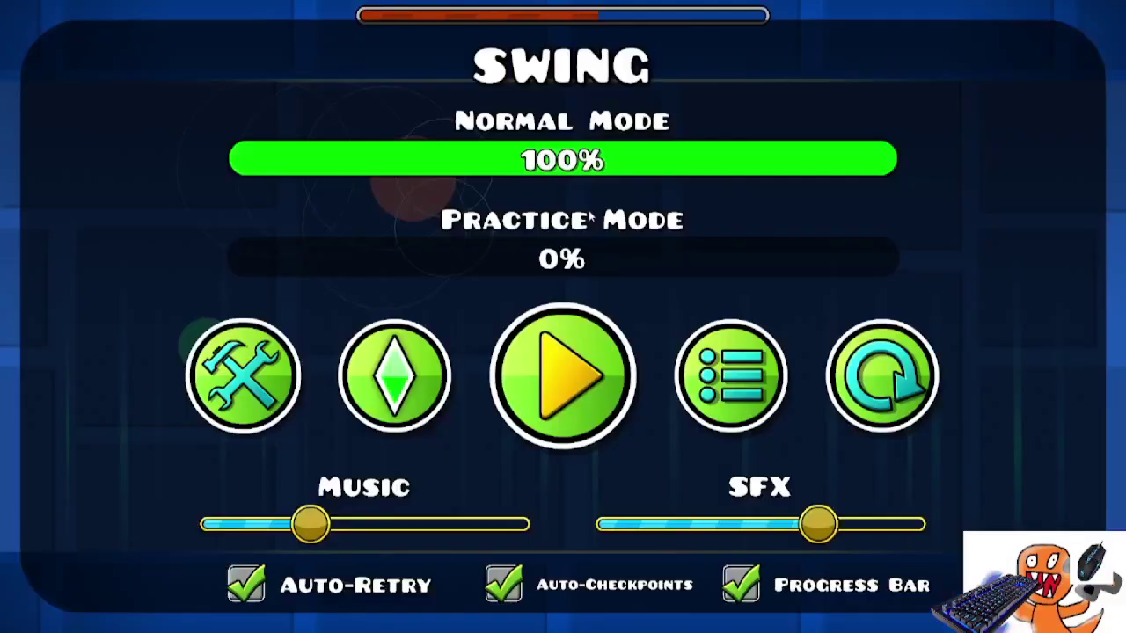
left_click(230, 380)
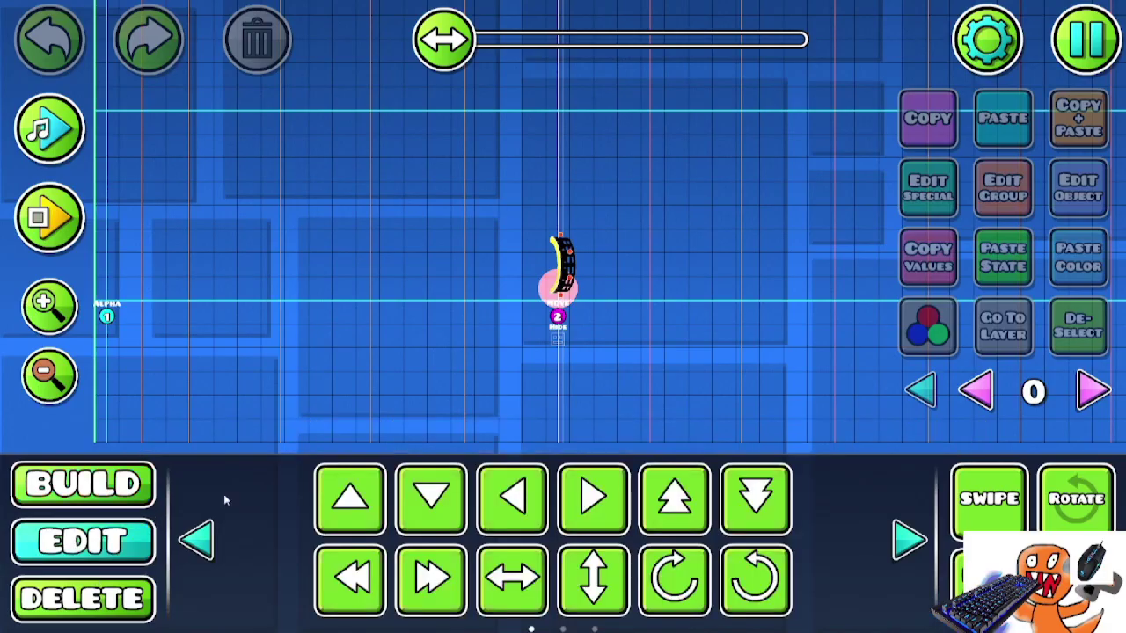
- Set the Move trigger's move time to 9999 and playtest the level inside the editor
left_click(558, 318)
left_click(1078, 187)
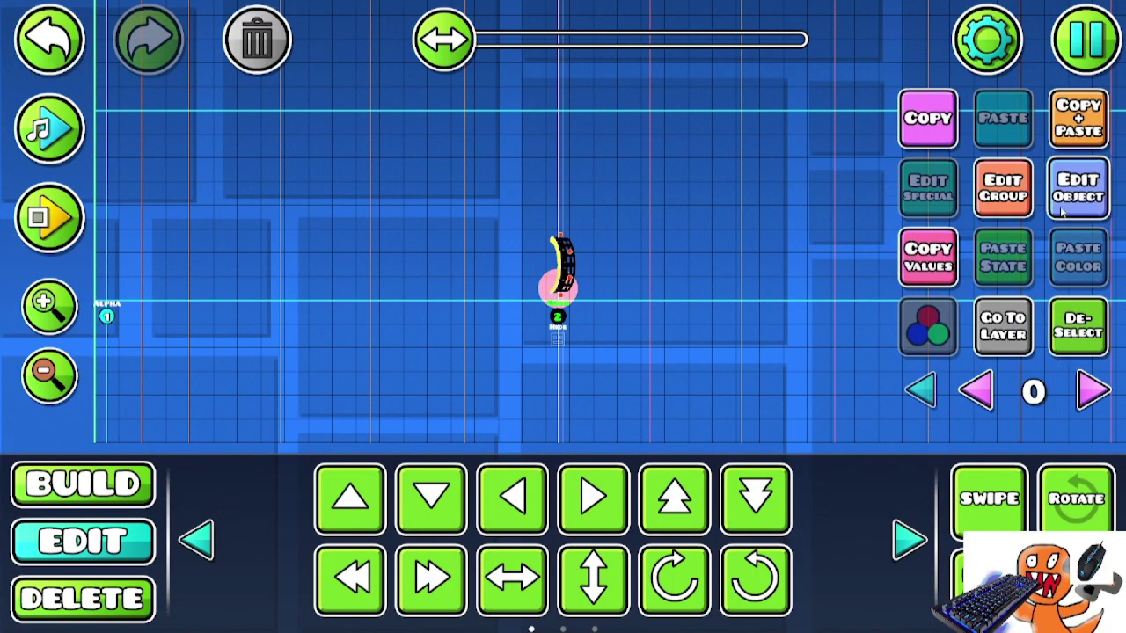
left_click(704, 423)
key("BackSpace")
key("BackSpace")
key("BackSpace")
key("BackSpace")
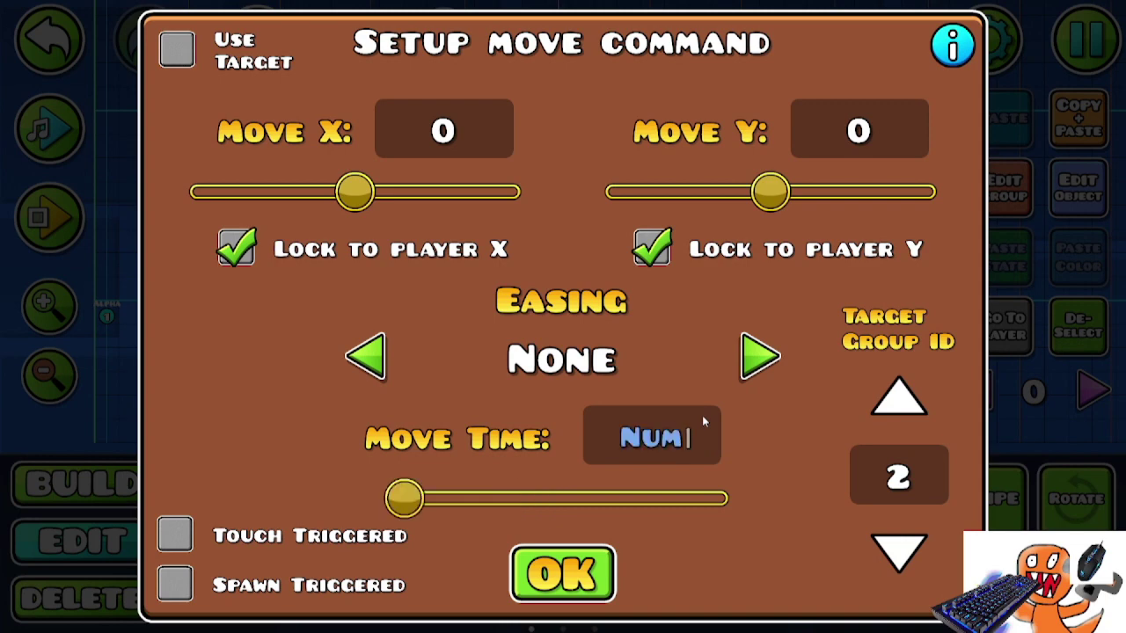
type("9999")
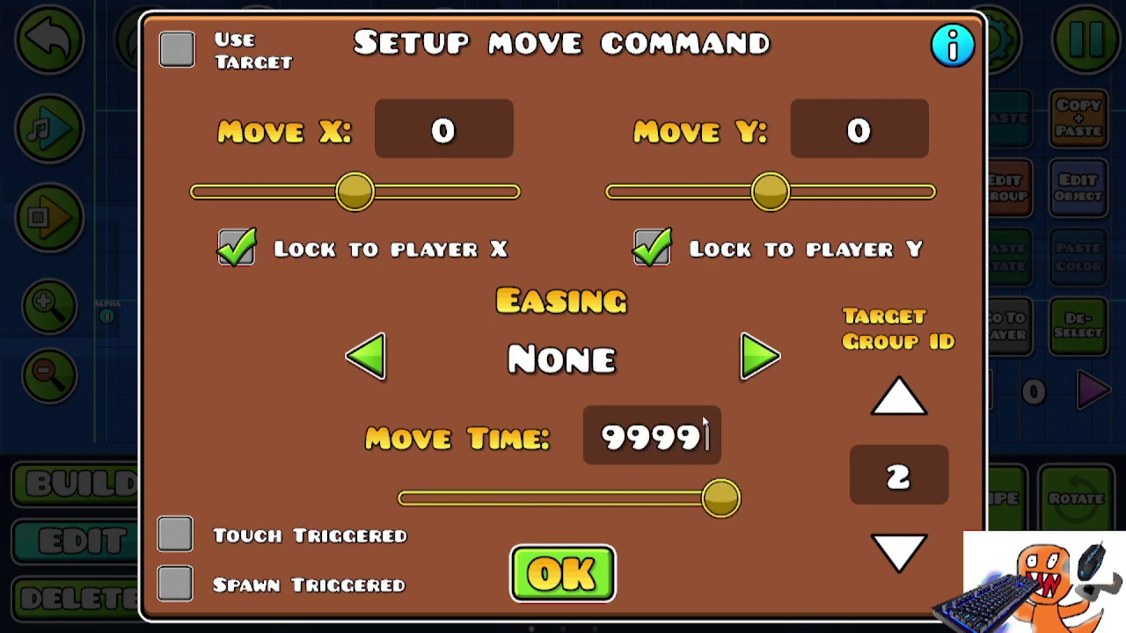
left_click(582, 569)
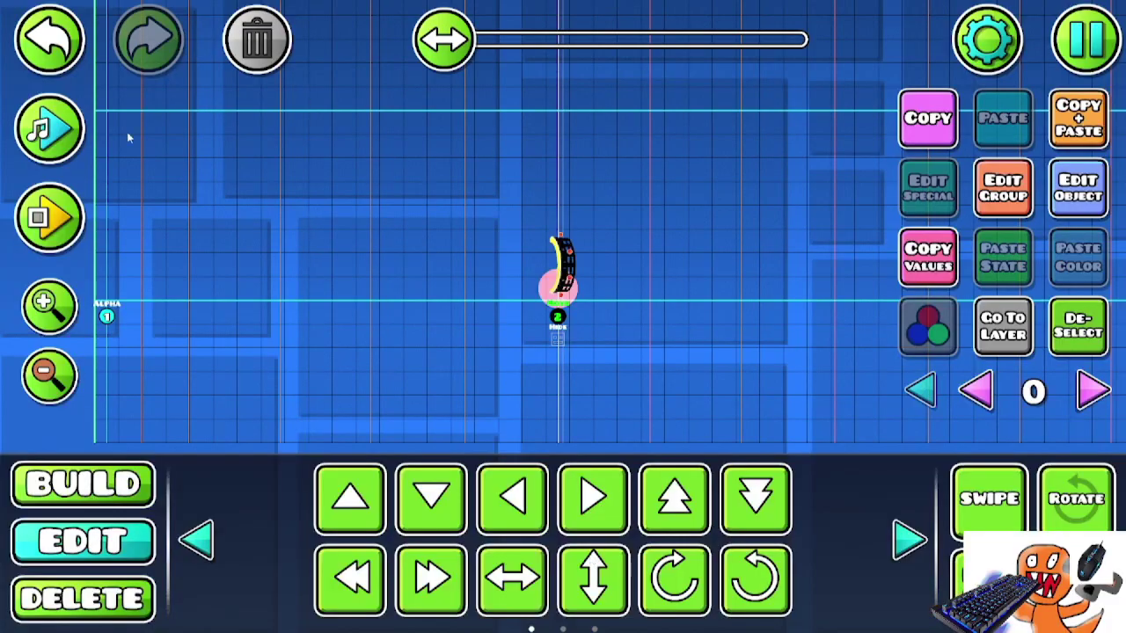
key("Return")
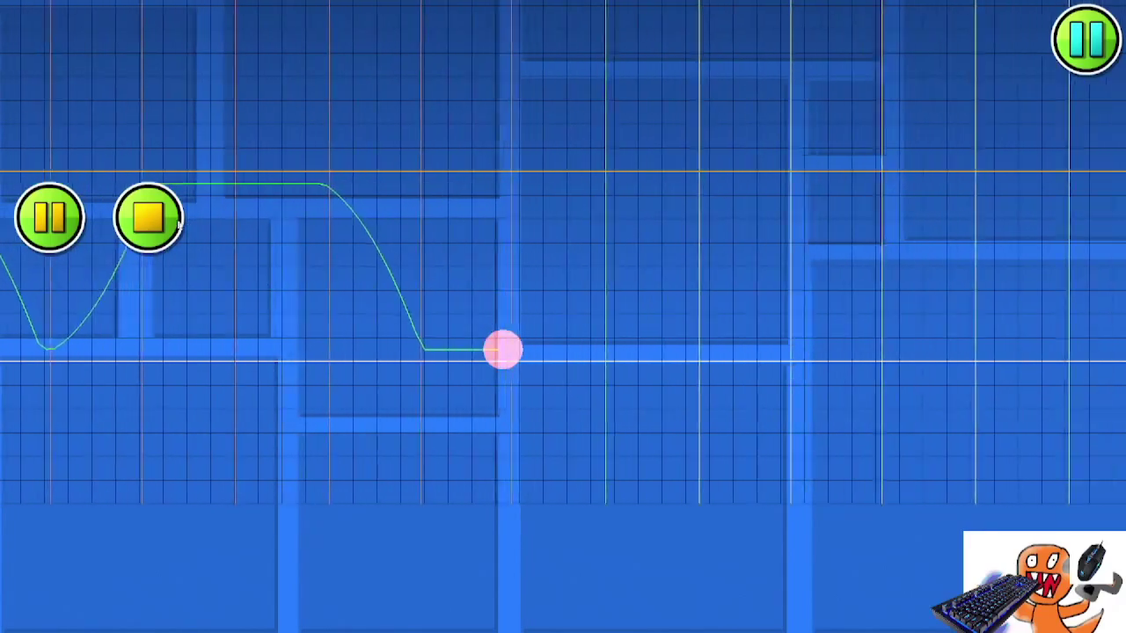
left_click(147, 218)
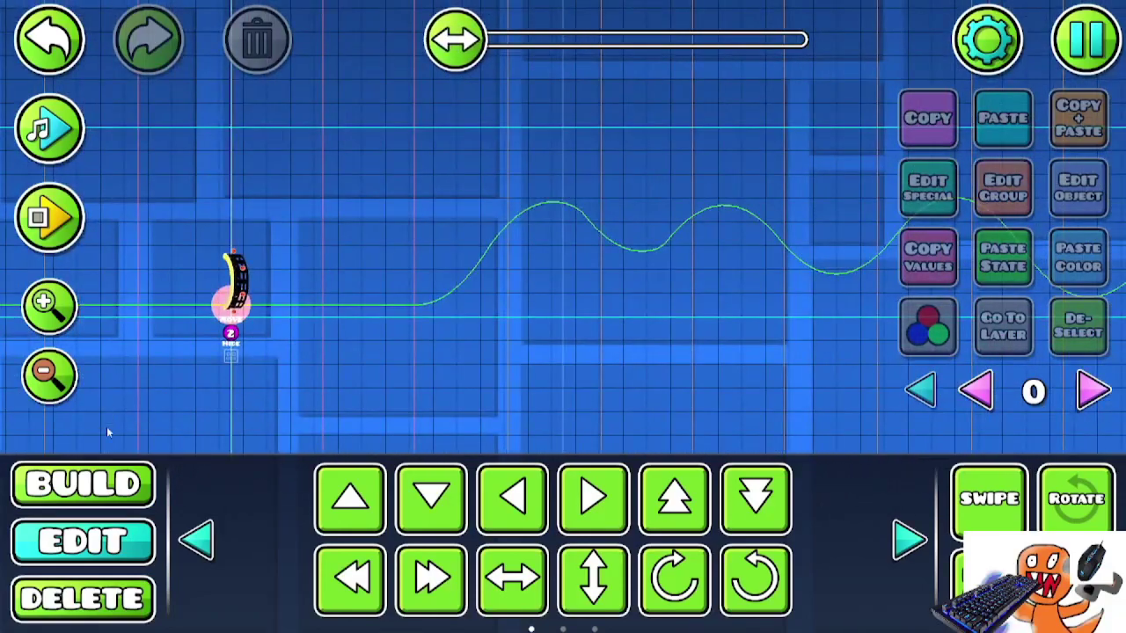
- Raise the opacity of the Alpha trigger at the level start to about half for group 1
left_click(132, 466)
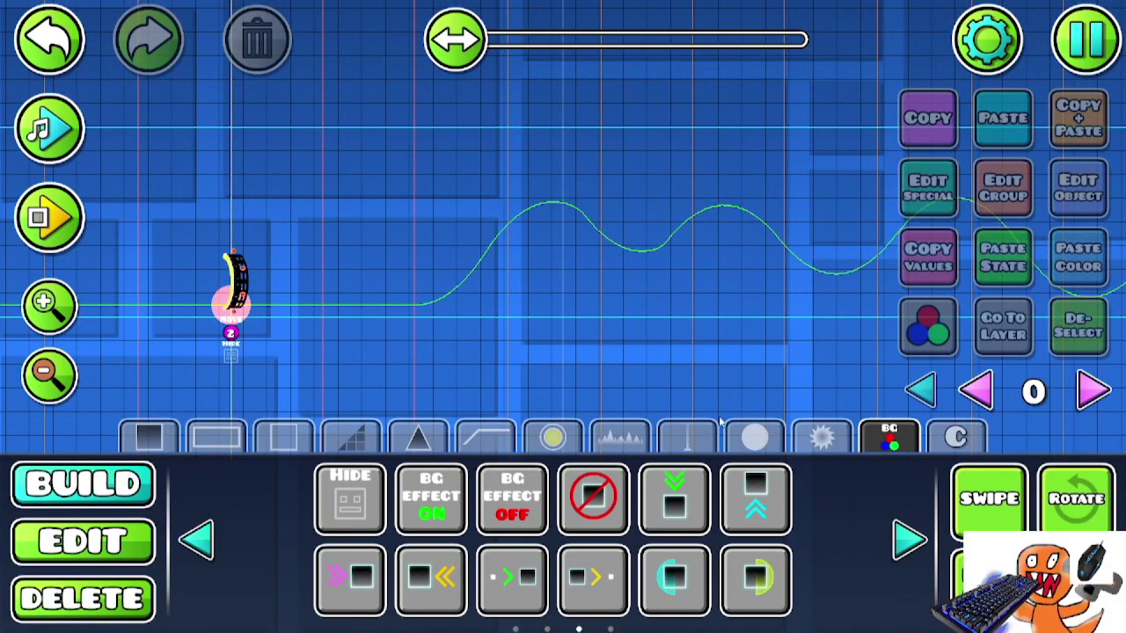
left_click_drag(208, 355, 627, 352)
left_click(98, 550)
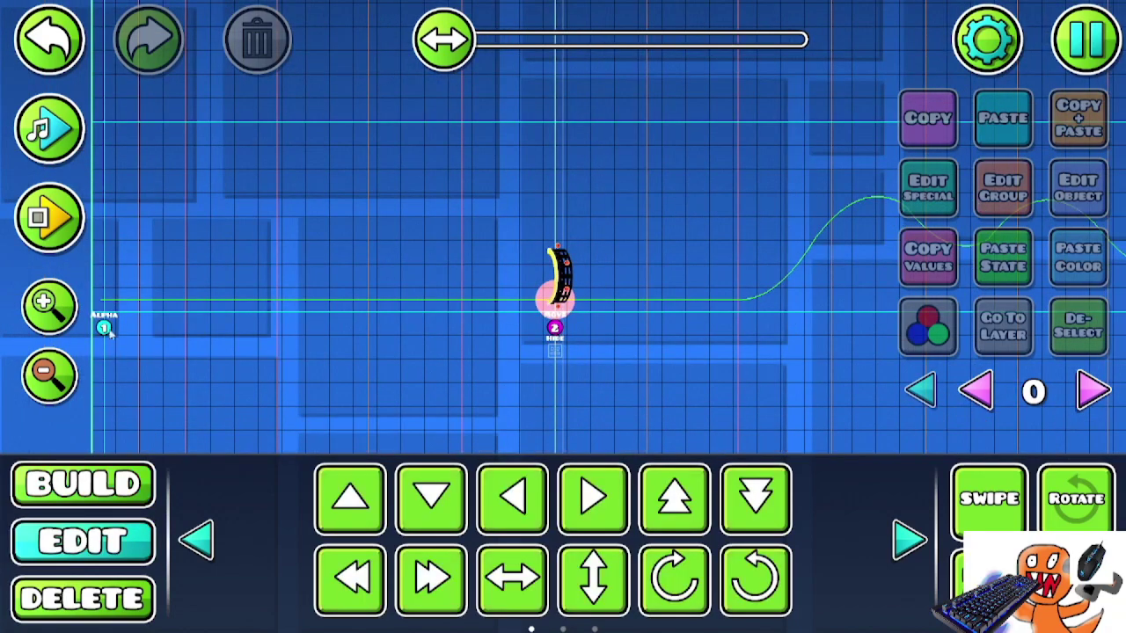
left_click(109, 328)
left_click(1069, 208)
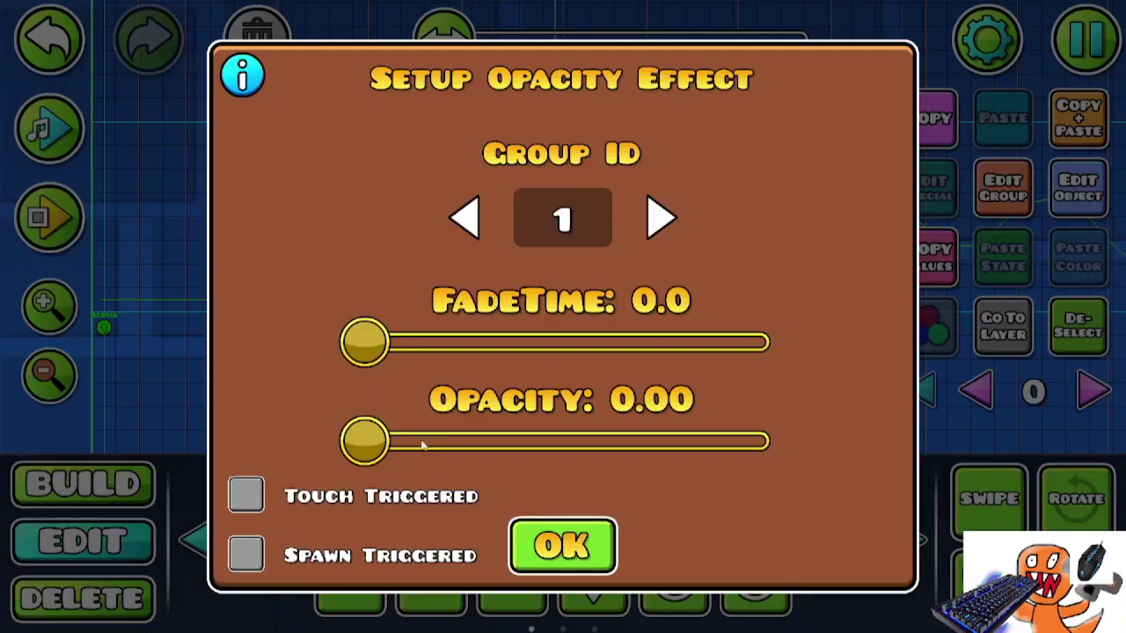
left_click_drag(365, 439, 556, 440)
left_click(563, 545)
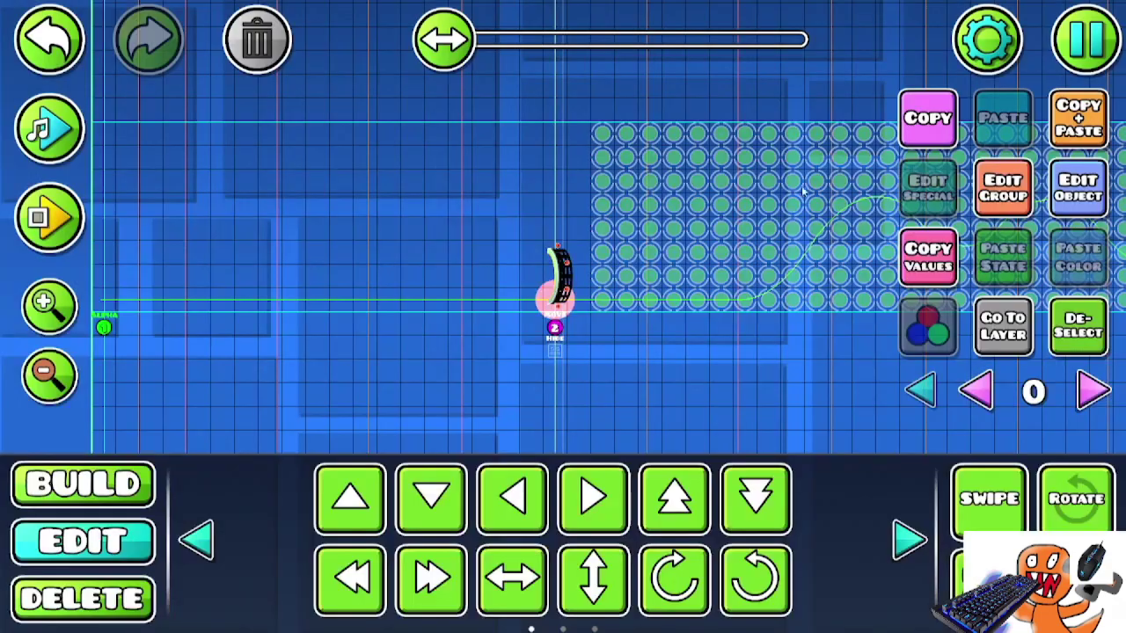
- Build a three-block column on the ground and a three-block column from the ceiling at the start of the orb field
left_click(1089, 329)
left_click_drag(479, 399, 74, 420)
left_click(71, 483)
left_click(158, 433)
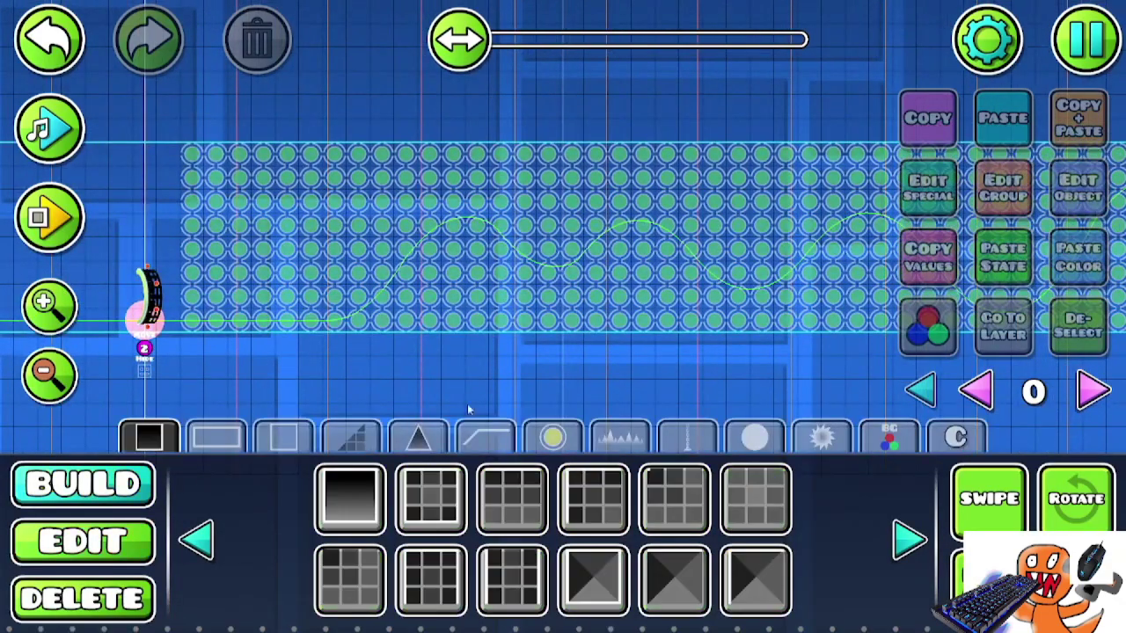
left_click(324, 510)
left_click(452, 320)
left_click(452, 296)
left_click(452, 272)
left_click_drag(568, 165, 419, 158)
left_click(395, 147)
left_click(396, 169)
left_click(399, 193)
- Add the next three-block ground column and a five-block ceiling column further along the orb field
left_click(69, 548)
left_click(598, 499)
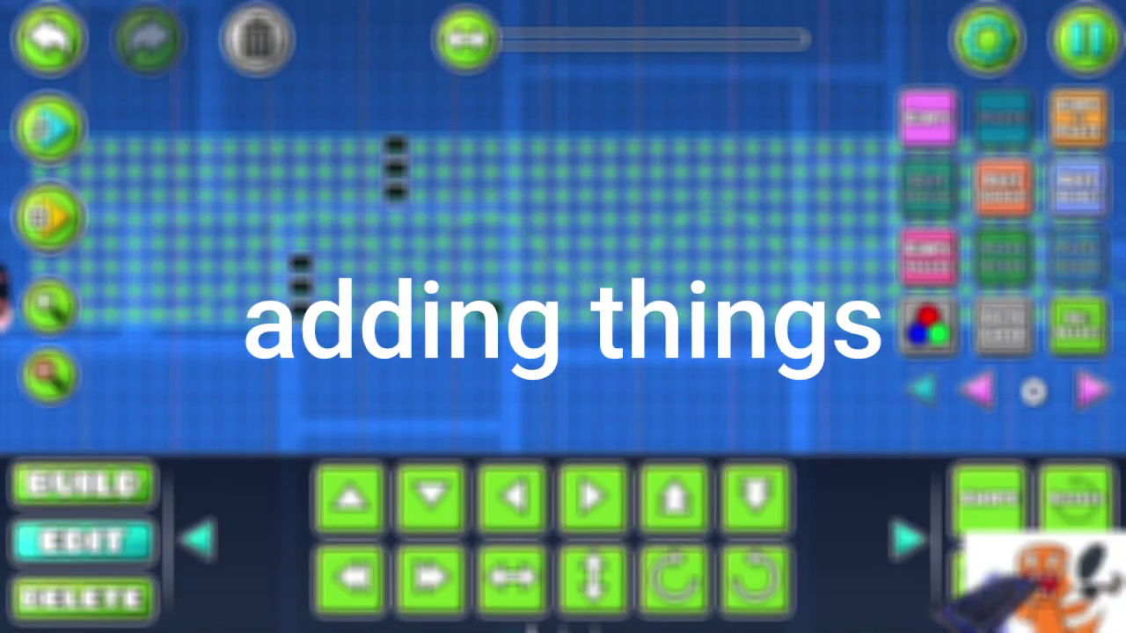
left_click(82, 485)
left_click(490, 286)
left_click(491, 263)
left_click(609, 239)
left_click(609, 216)
left_click(609, 193)
left_click_drag(609, 189, 608, 141)
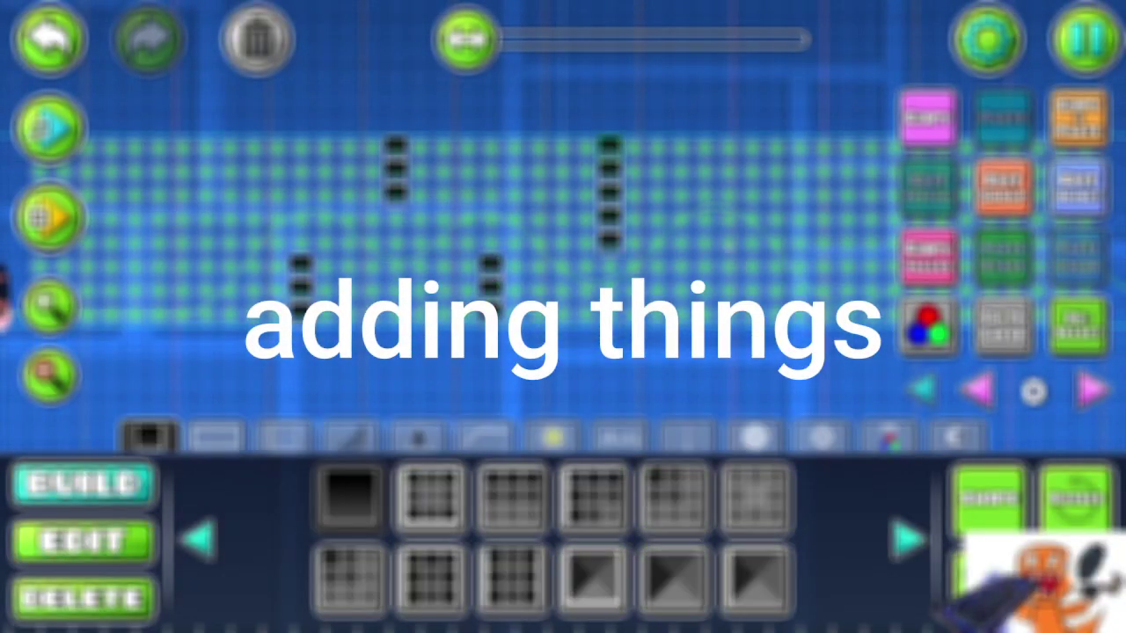
- Build a four-block ground column and a six-block ceiling column further along the orb field
left_click_drag(728, 235, 728, 299)
left_click_drag(563, 264, 338, 263)
left_click_drag(623, 272, 623, 189)
left_click(622, 246)
left_click(622, 174)
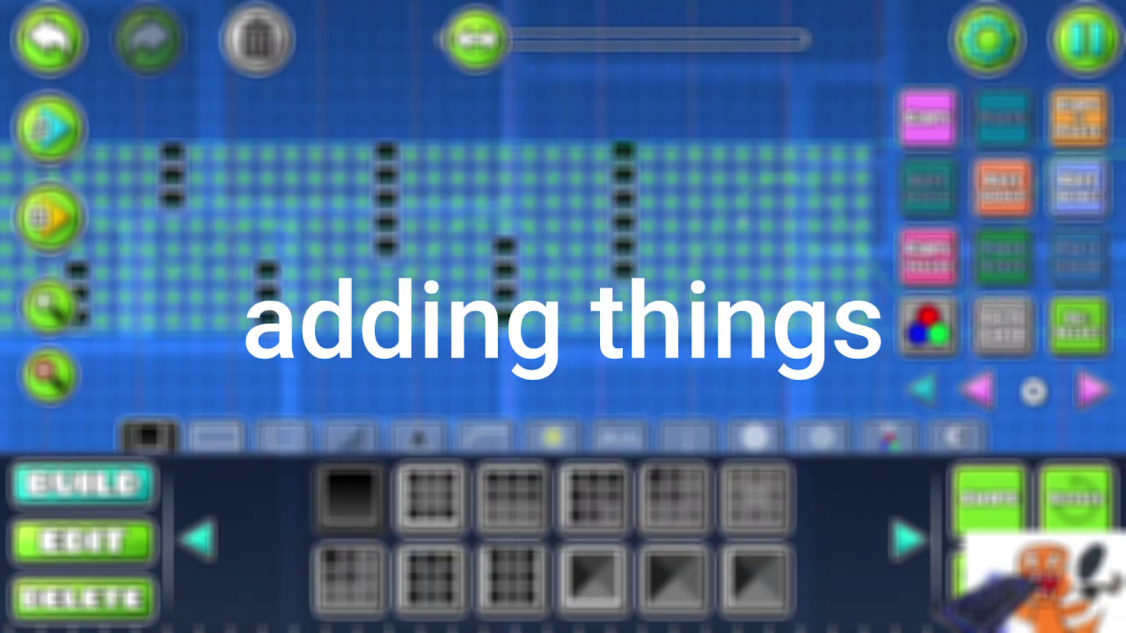
- Build a five-block ground column near the end of the orb field
left_click_drag(743, 220, 543, 185)
left_click(588, 280)
left_click(566, 234)
left_click(83, 541)
left_click(598, 499)
left_click(82, 484)
left_click(588, 256)
left_click(588, 209)
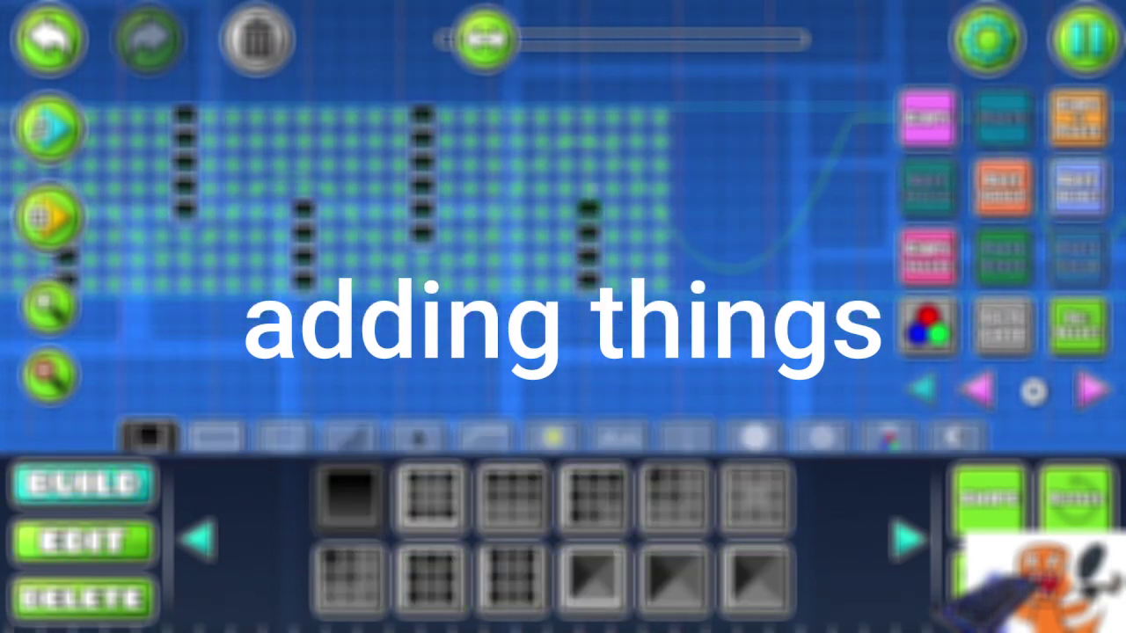
left_click(589, 185)
- Save and play the level to completion, swinging between the block columns, and return to the editor
left_click(1067, 49)
left_click(562, 235)
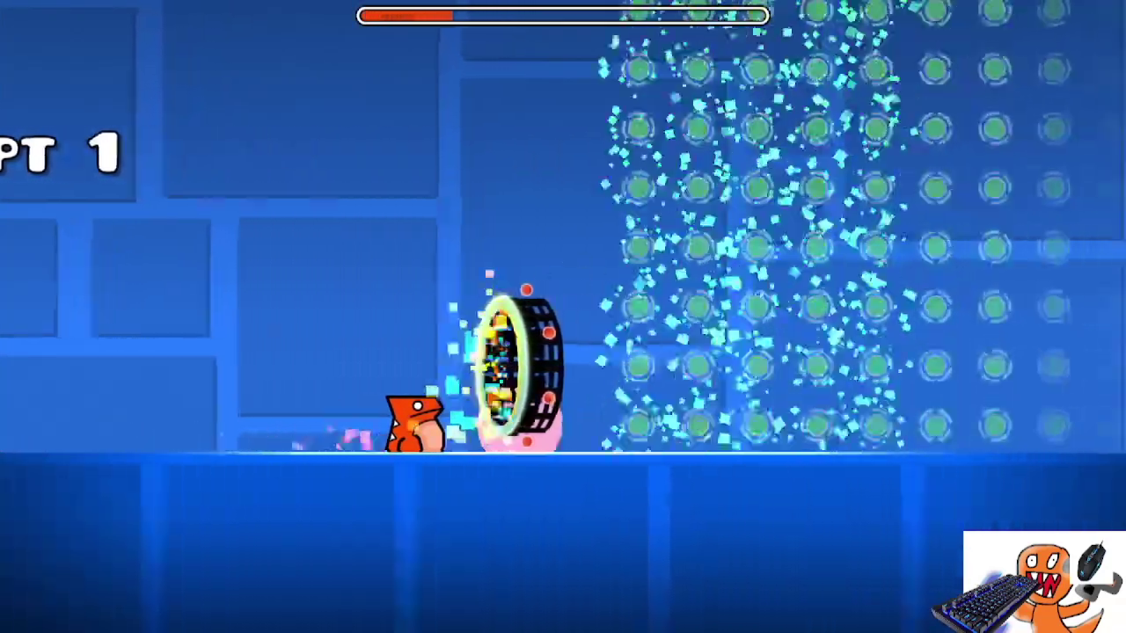
key("space")
key("space")
key("space")
key("space")
key("space")
key("space")
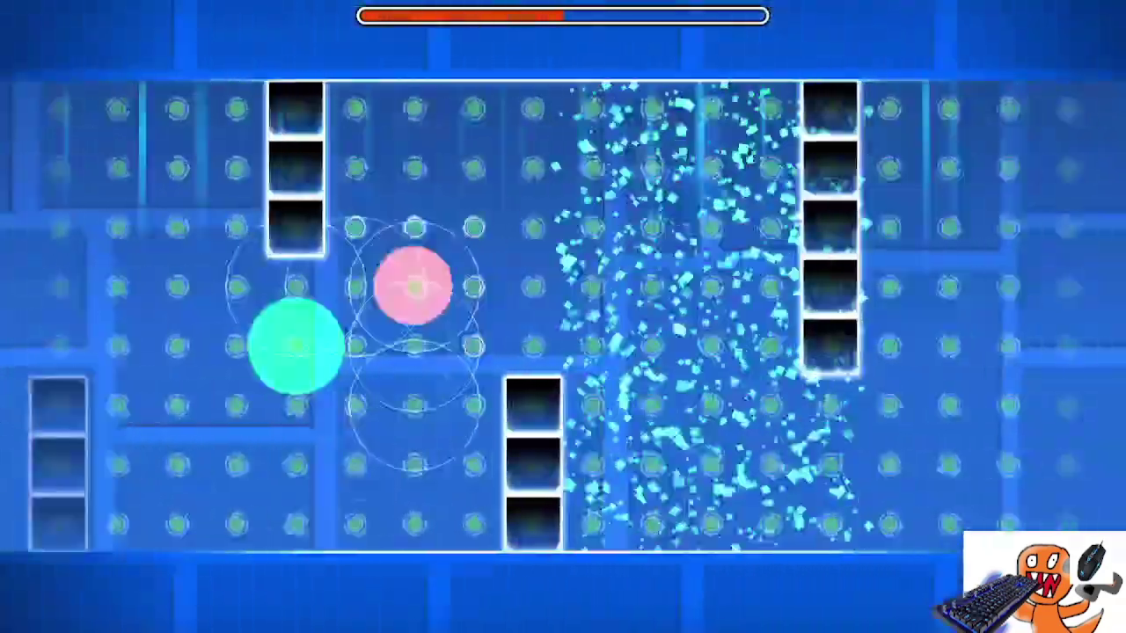
key("space")
key("space")
key("space")
key("space")
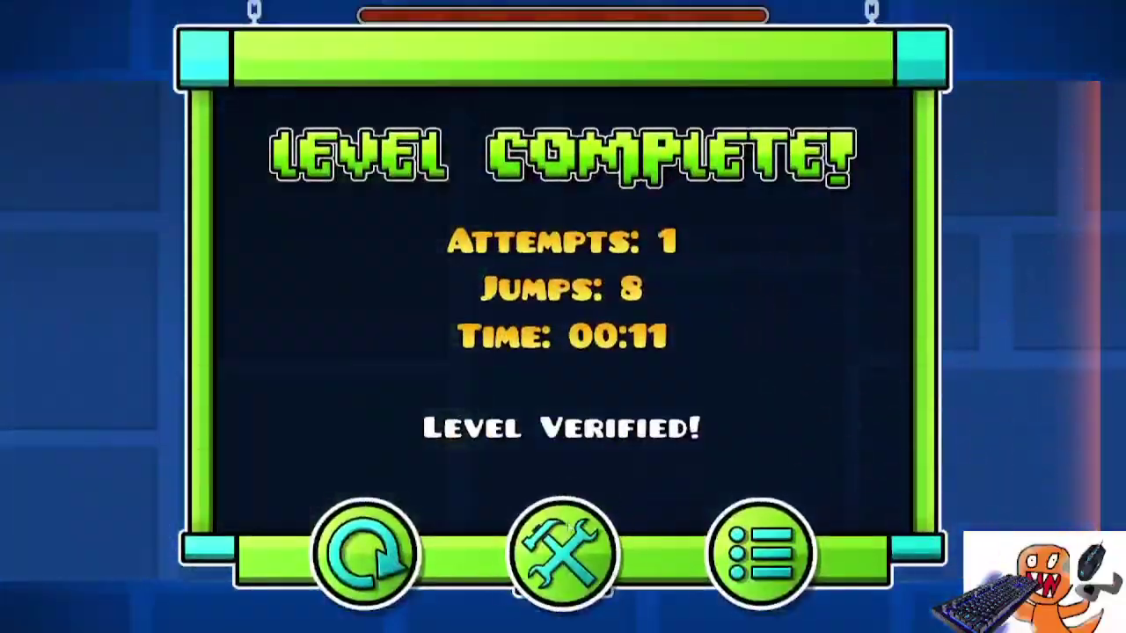
left_click(565, 528)
- Widen the final gaps by deleting the last ground column's top block and the last ceiling column's two lowest blocks
left_click(152, 521)
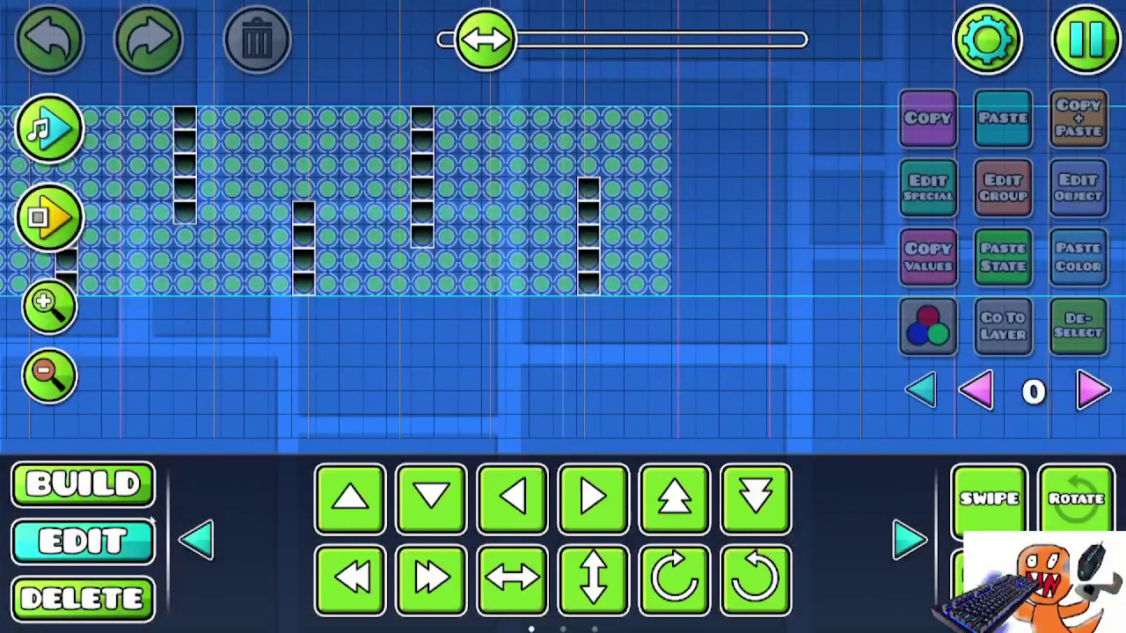
left_click(591, 179)
left_click(591, 185)
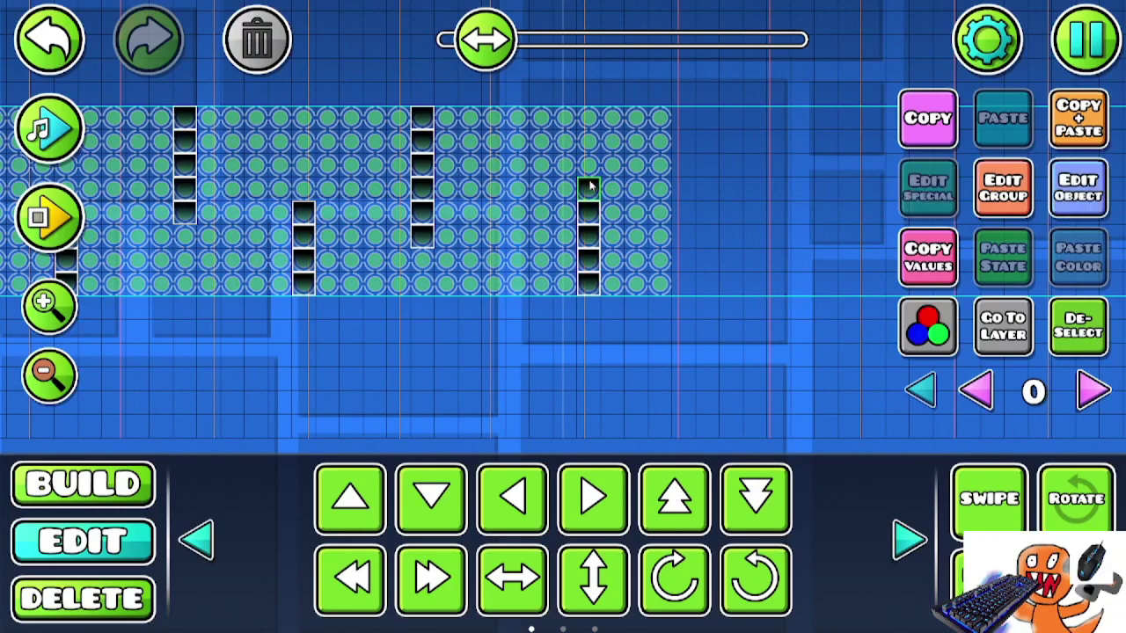
left_click(286, 51)
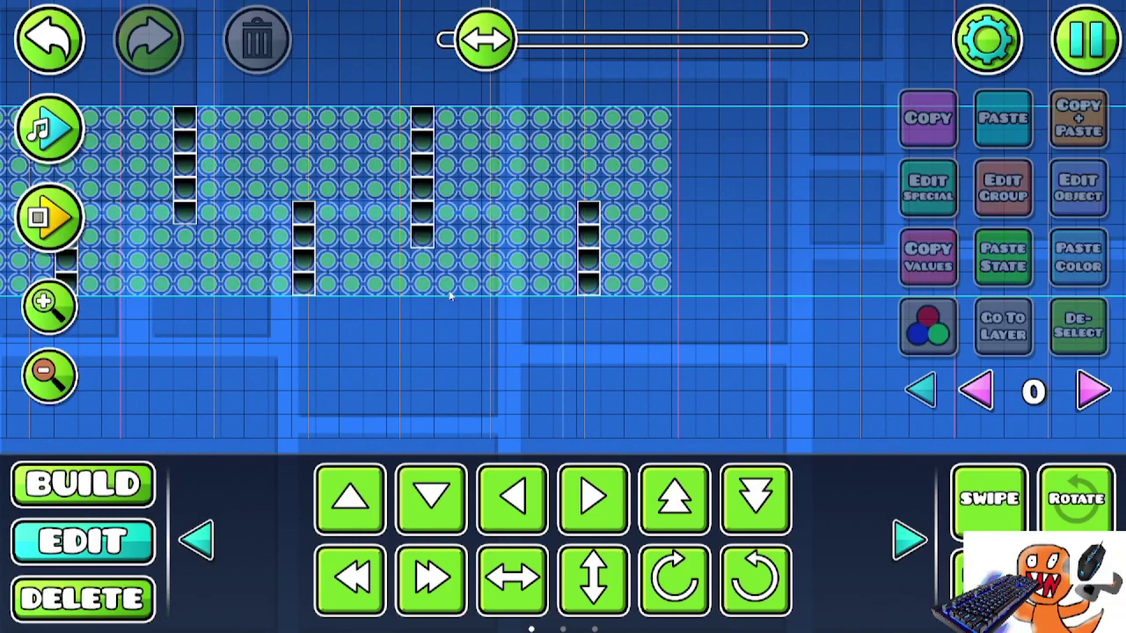
left_click(428, 218)
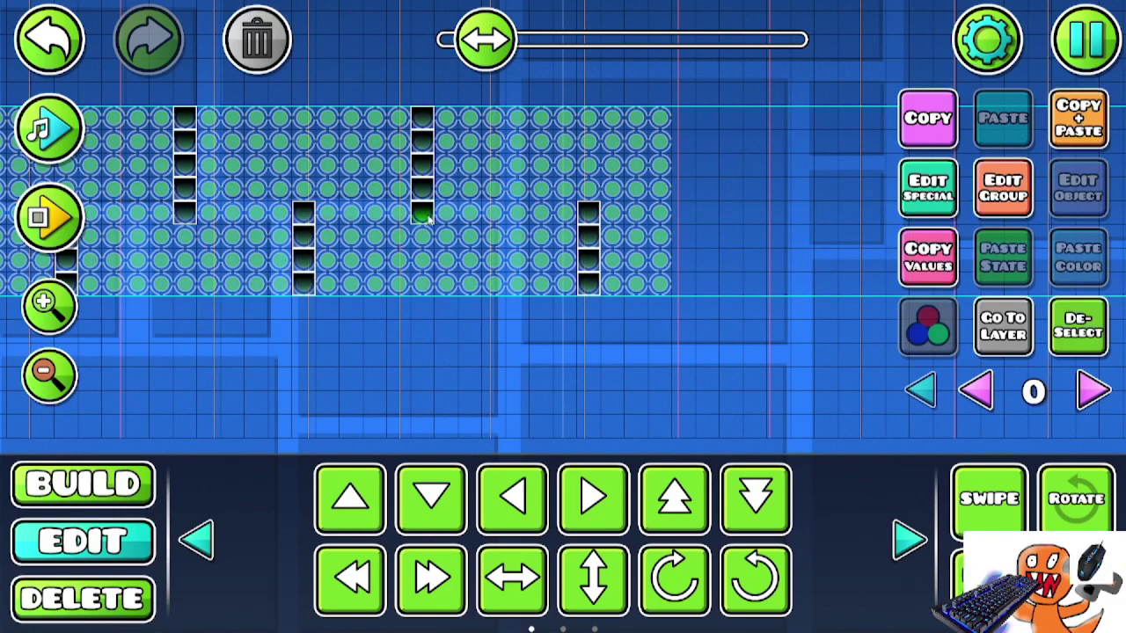
left_click(274, 37)
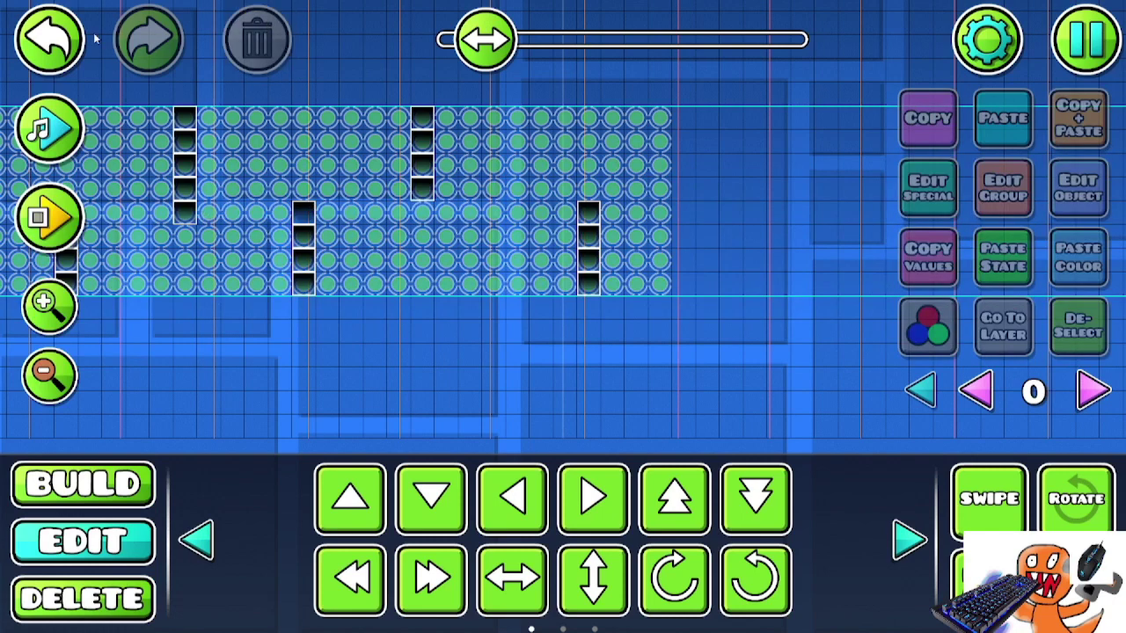
- Undo the last deletion, then remove the four-block ground column's top block and the five-block ceiling column's lowest block
left_click(49, 38)
left_click(306, 211)
left_click(253, 44)
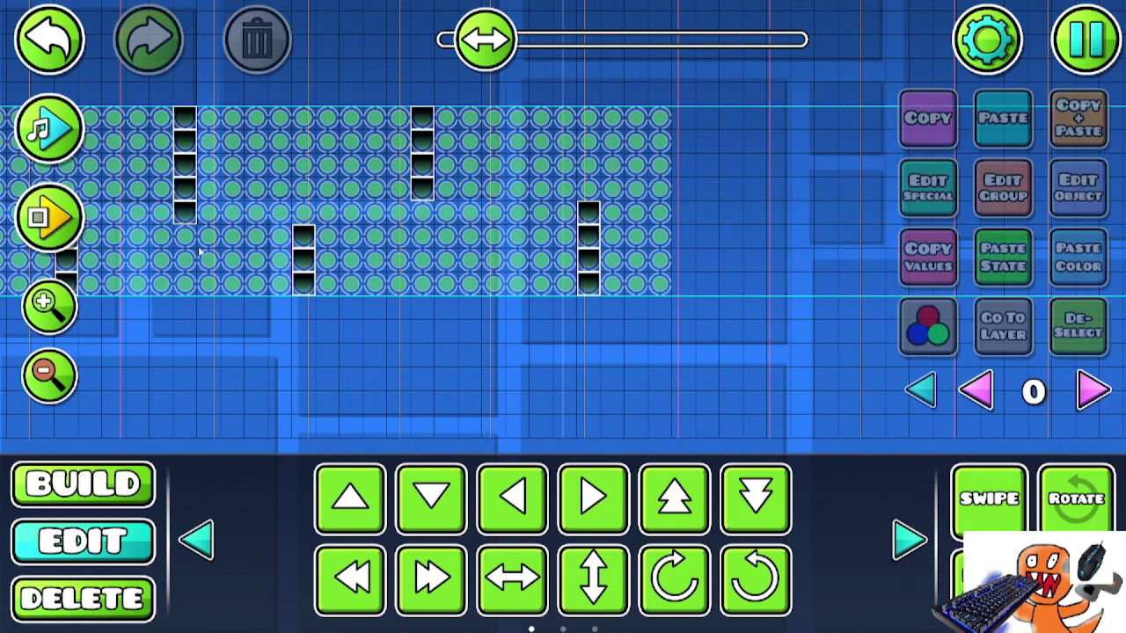
left_click(185, 211)
left_click(257, 41)
left_click_drag(259, 182, 600, 172)
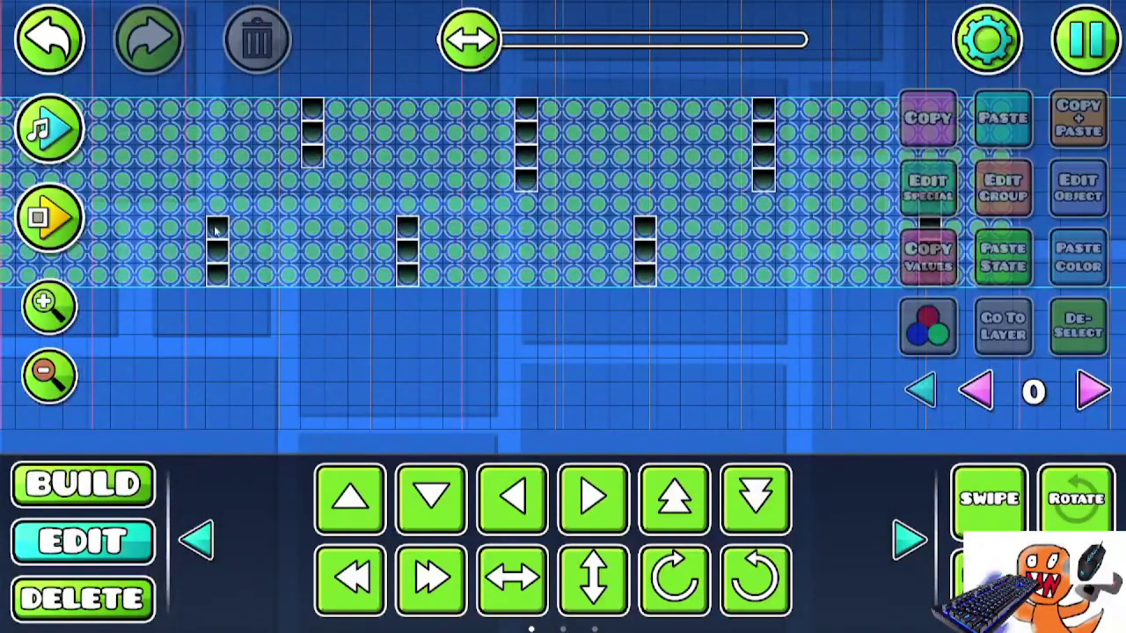
- Cap the lower ends of the three ceiling block columns with half spikes turned to point downward
key("1")
left_click(418, 436)
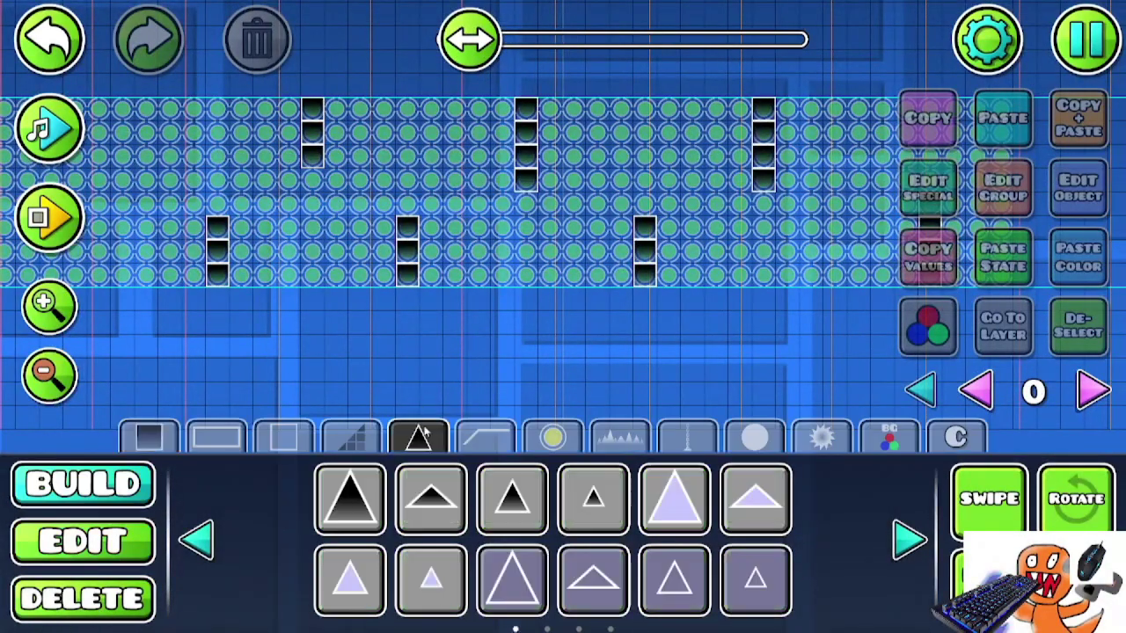
left_click(443, 504)
left_click(308, 180)
key("2")
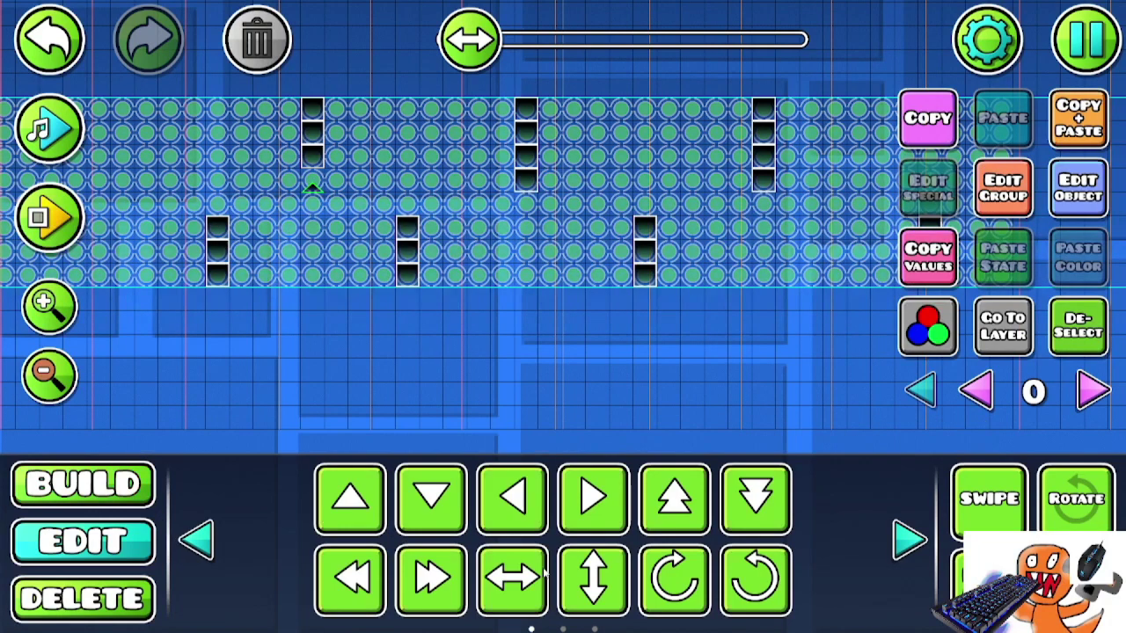
left_click(670, 575)
key("1")
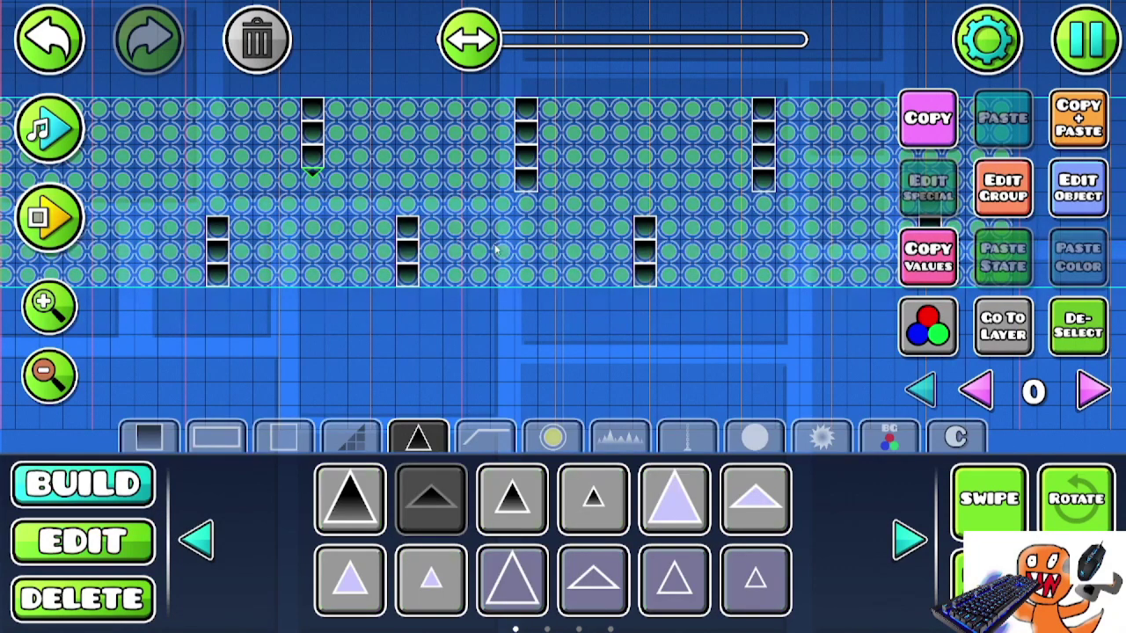
left_click_drag(666, 211, 765, 217)
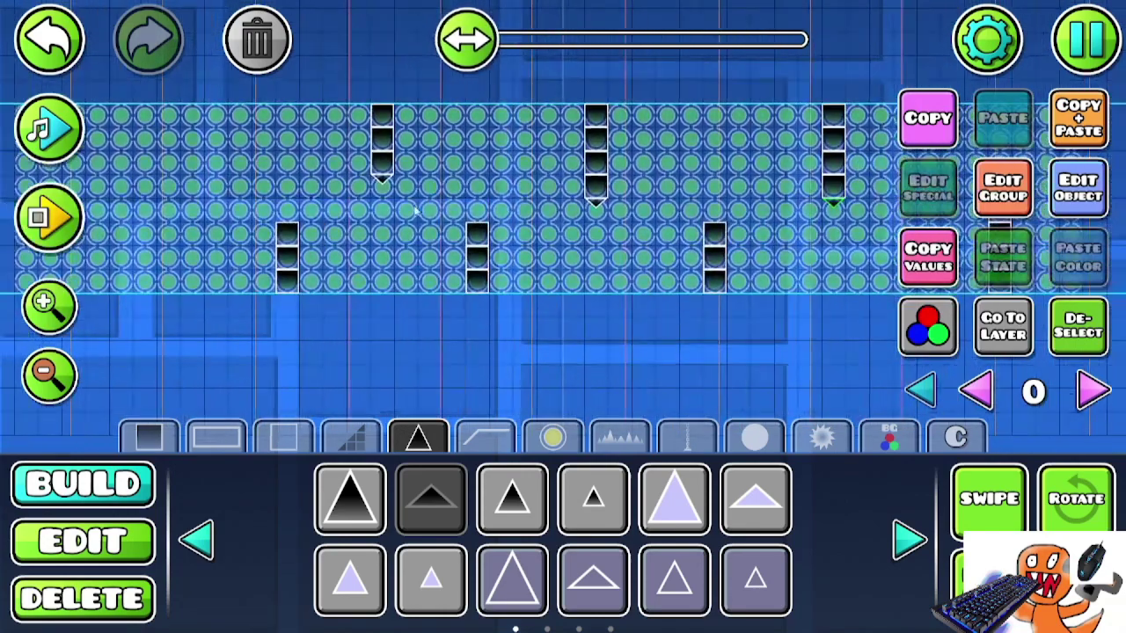
- Cap the tops of the four ground block columns with half spikes turned to point upward
left_click(131, 522)
left_click(670, 579)
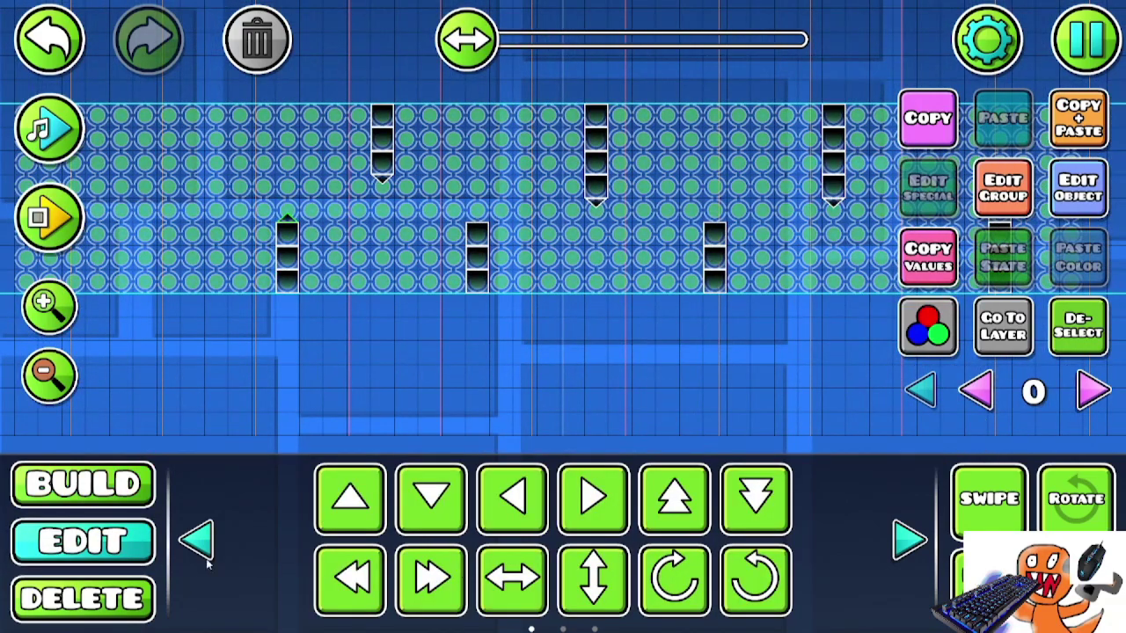
key("1")
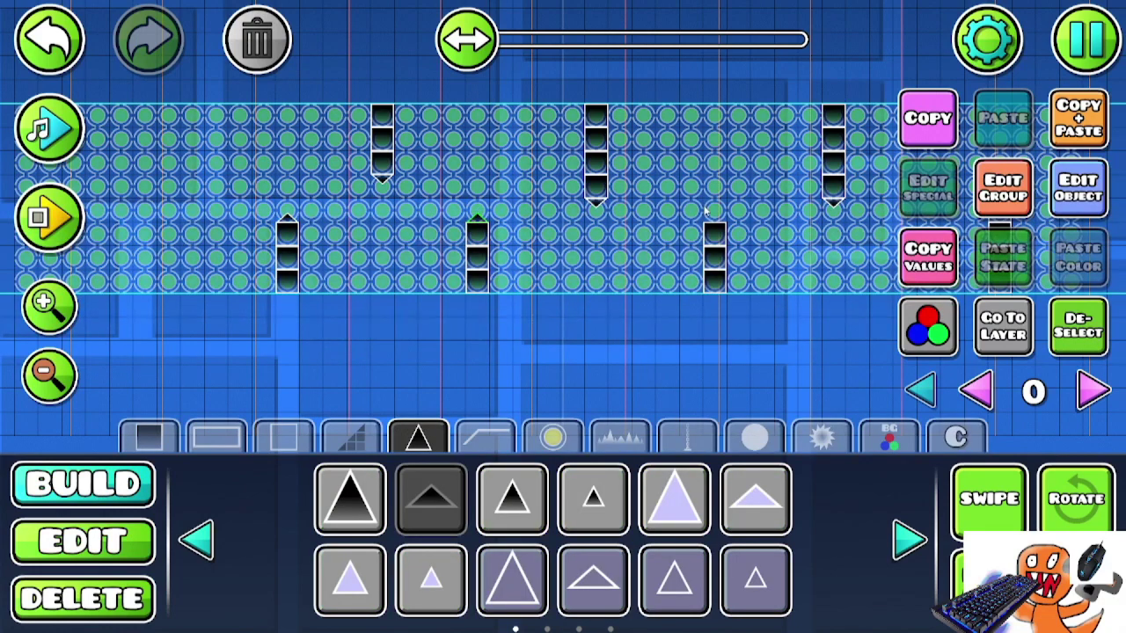
left_click_drag(791, 217, 468, 199)
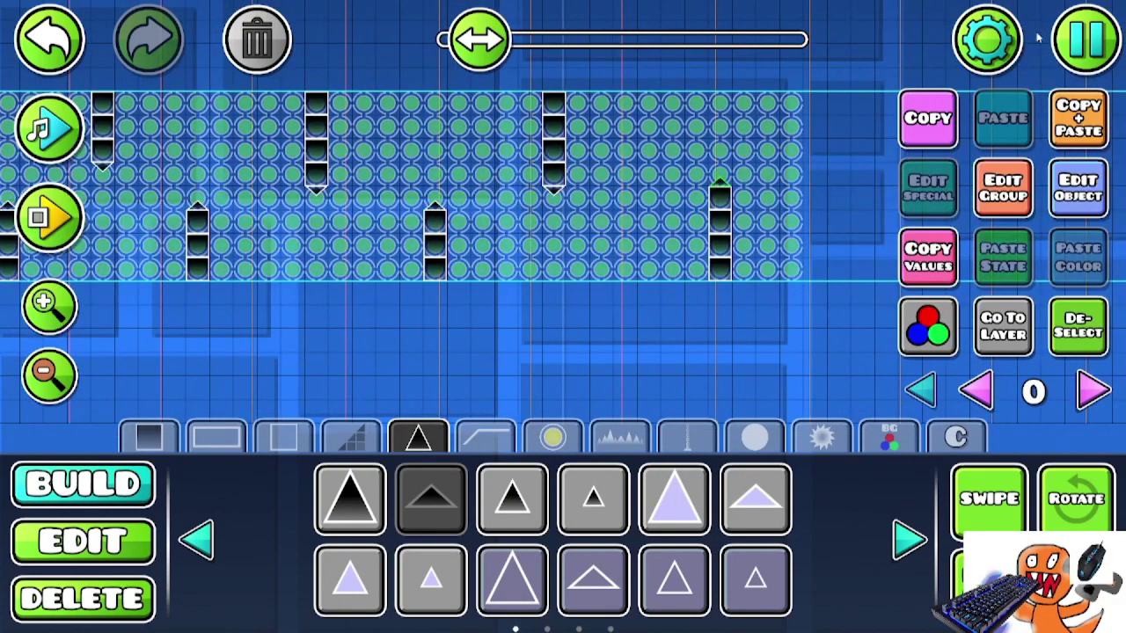
left_click(1109, 62)
left_click(610, 149)
- Set the opacity to 0 in the Alpha trigger for group 1 at the level's start
scroll(280, 350, "left", 10)
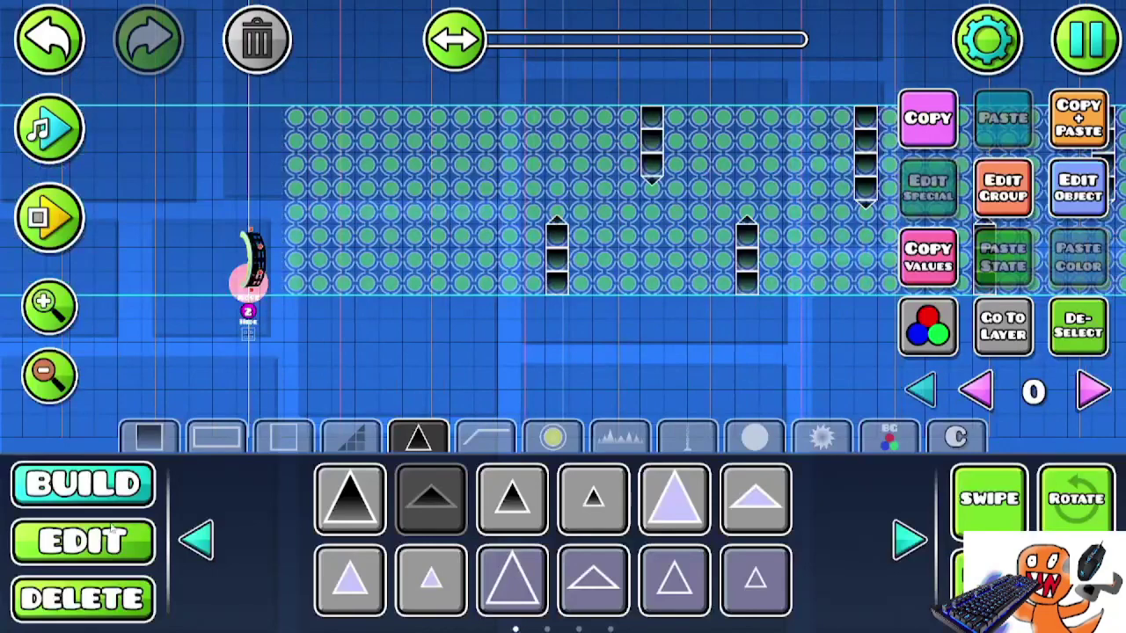
key("2")
scroll(279, 309, "left", 5)
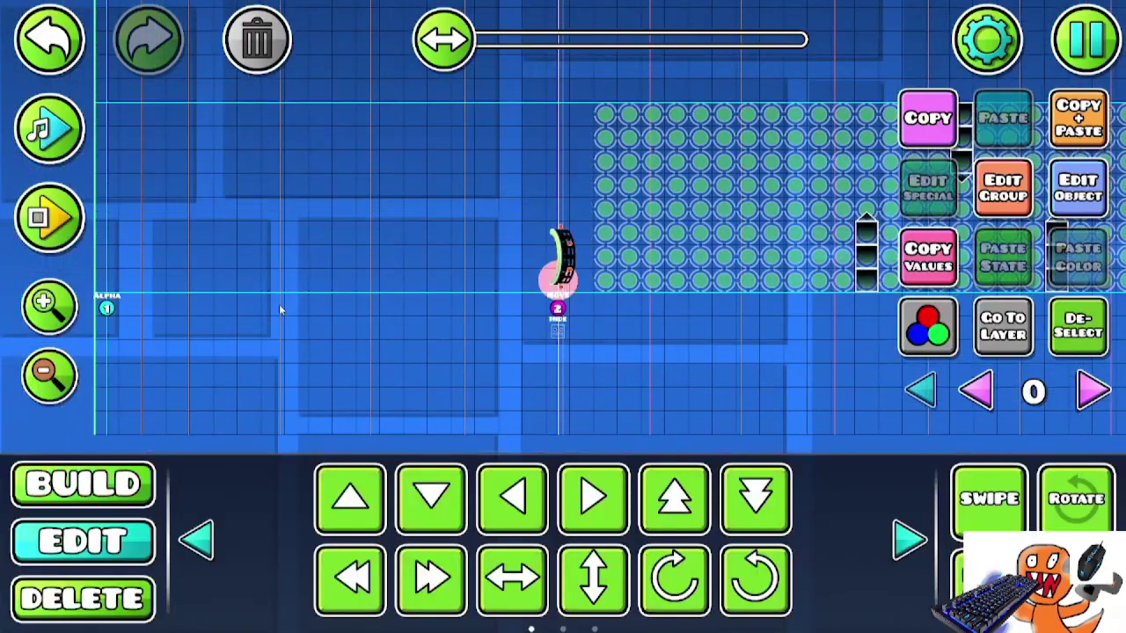
left_click(107, 308)
left_click(1078, 188)
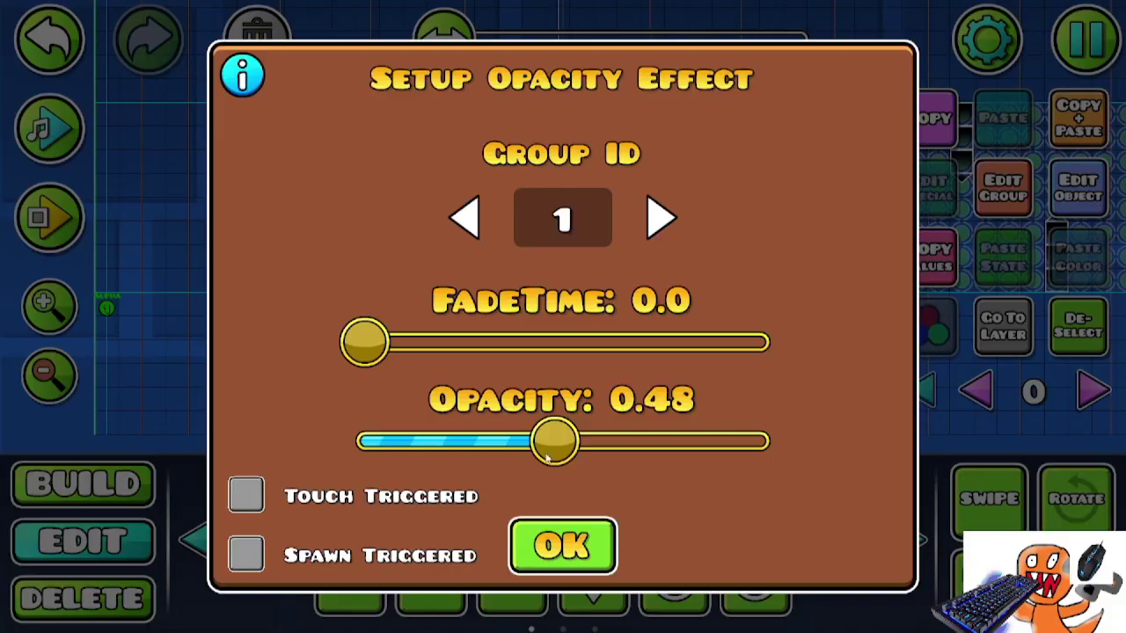
left_click_drag(570, 447, 362, 441)
left_click(550, 562)
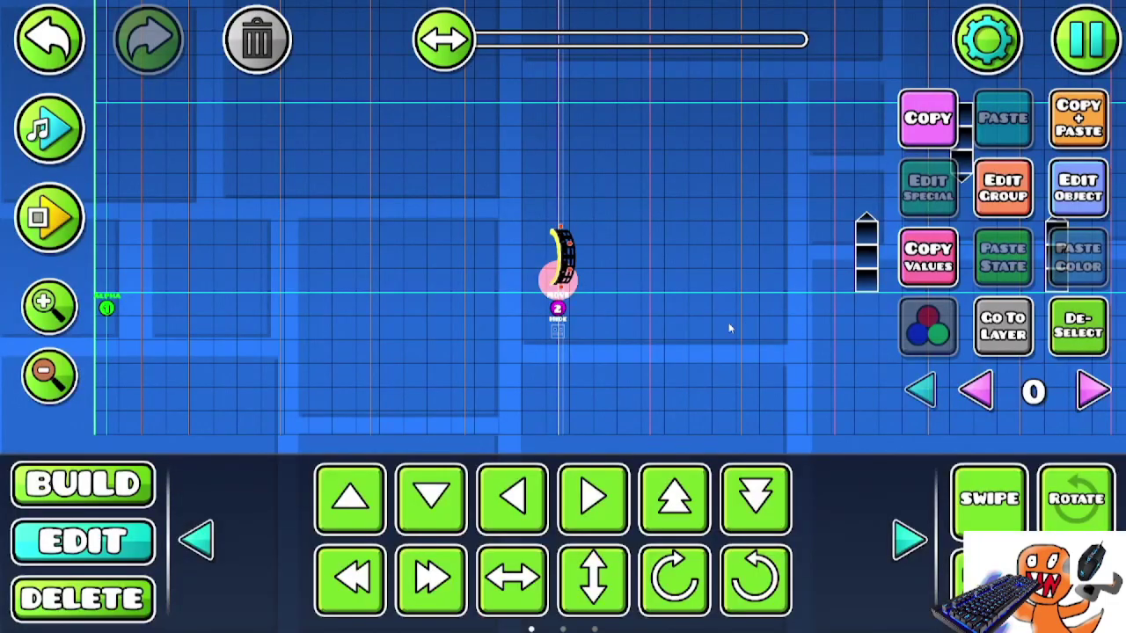
- Place a white chevron decoration beside the pink circle and nudge it to the right so it overlaps the circle's edge
left_click_drag(729, 329, 704, 308)
left_click(84, 483)
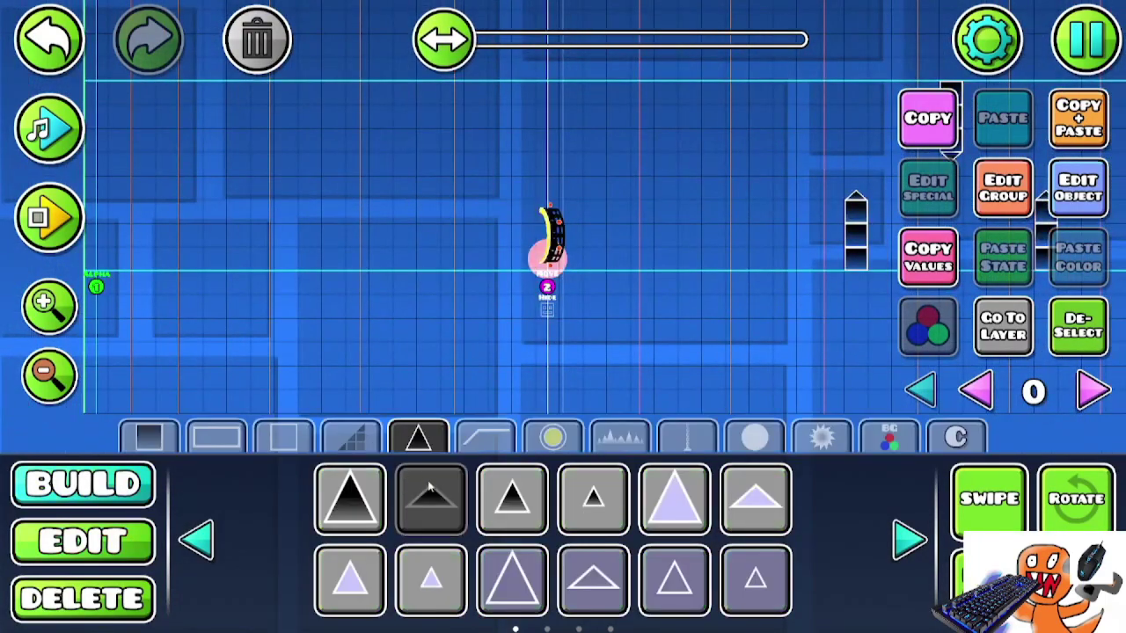
left_click(551, 440)
left_click(756, 437)
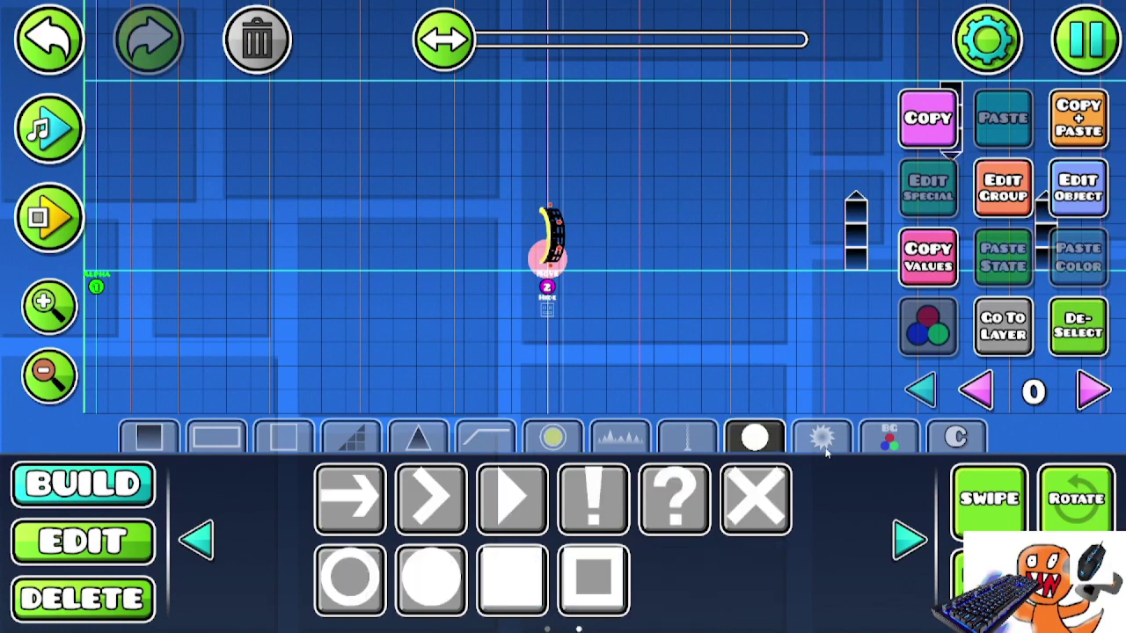
left_click(449, 499)
left_click(528, 261)
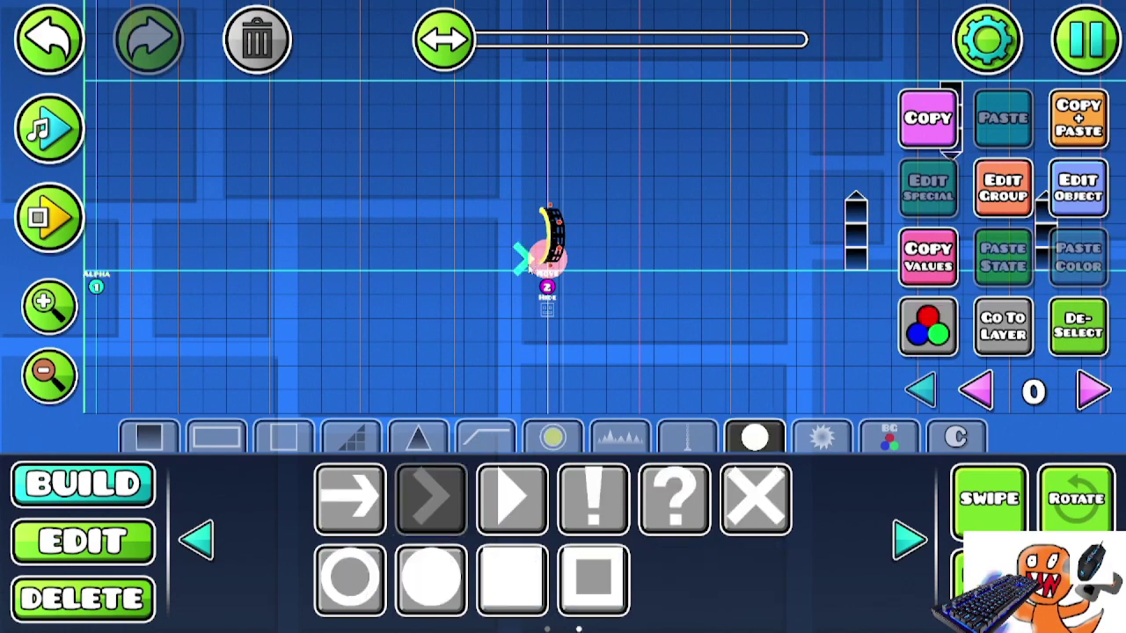
left_click(140, 537)
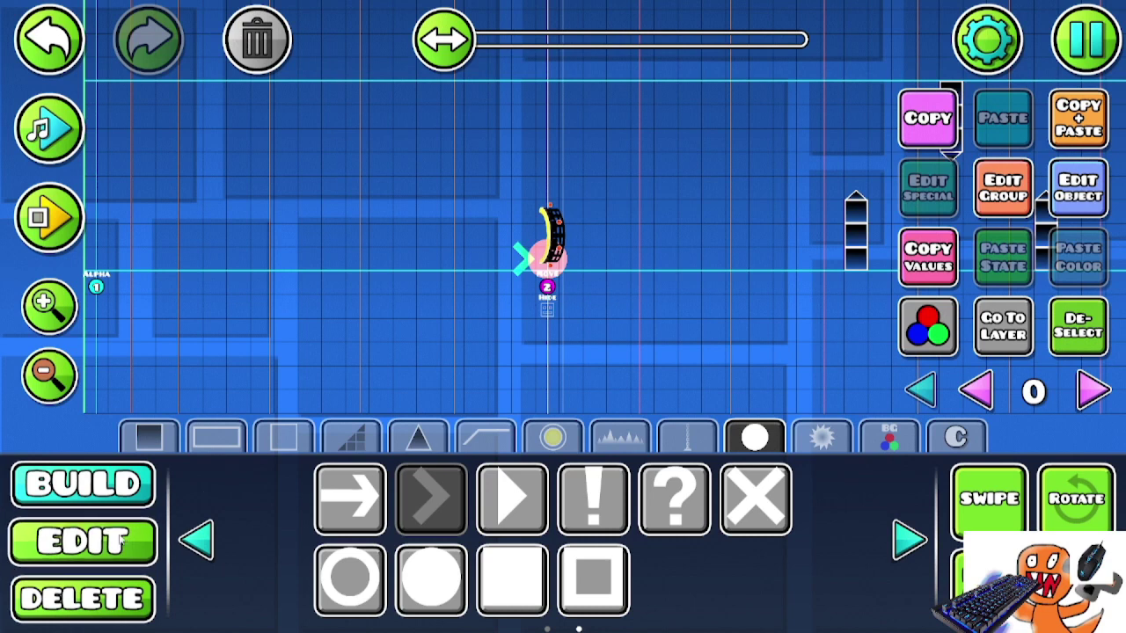
left_click(582, 497)
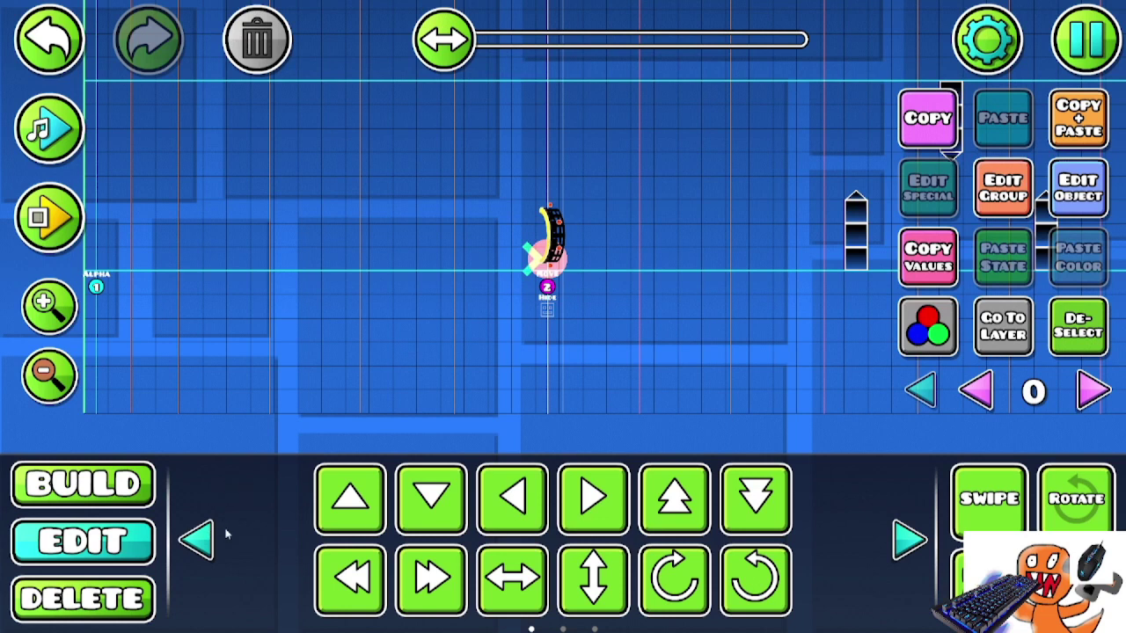
- Scale the chevron to 1.35 and deselect it
left_click(199, 540)
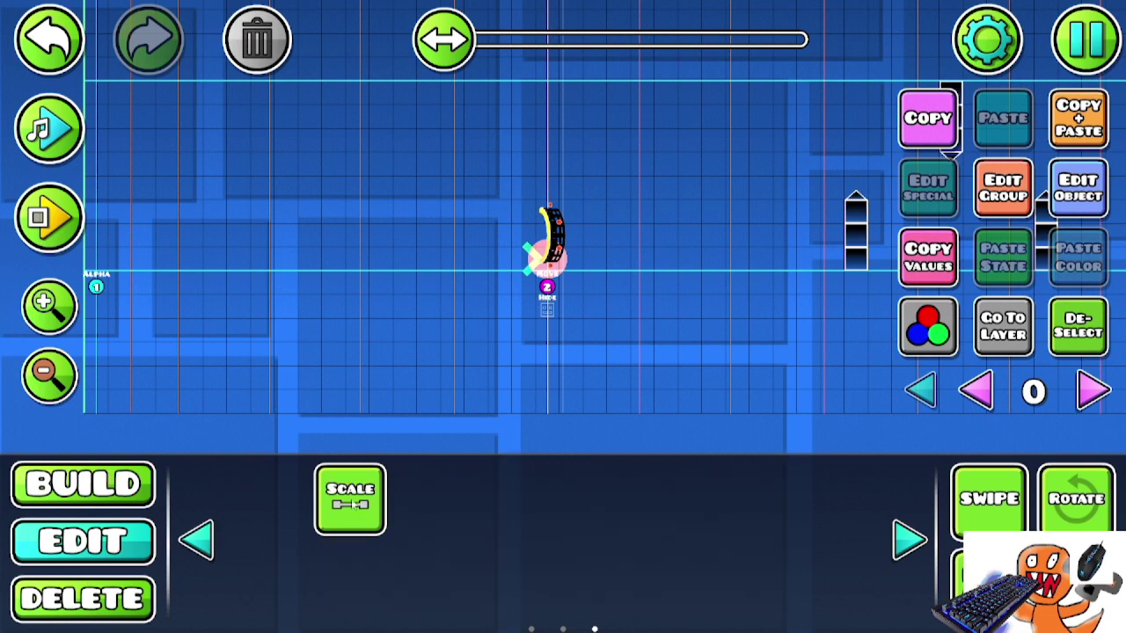
left_click(351, 498)
left_click_drag(495, 226, 574, 227)
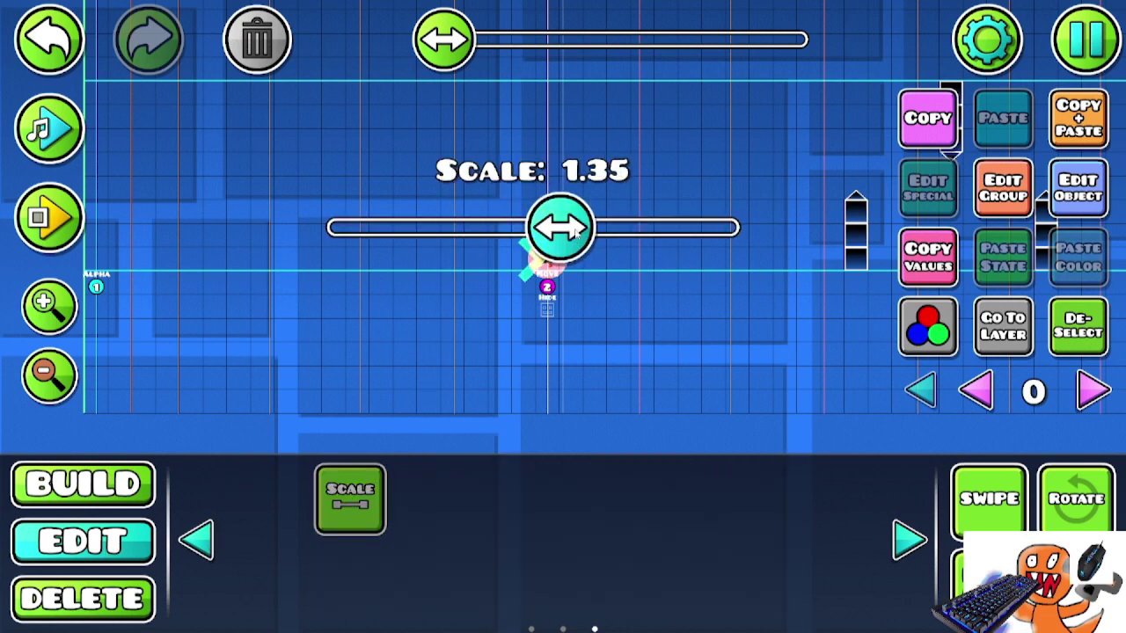
left_click(1078, 325)
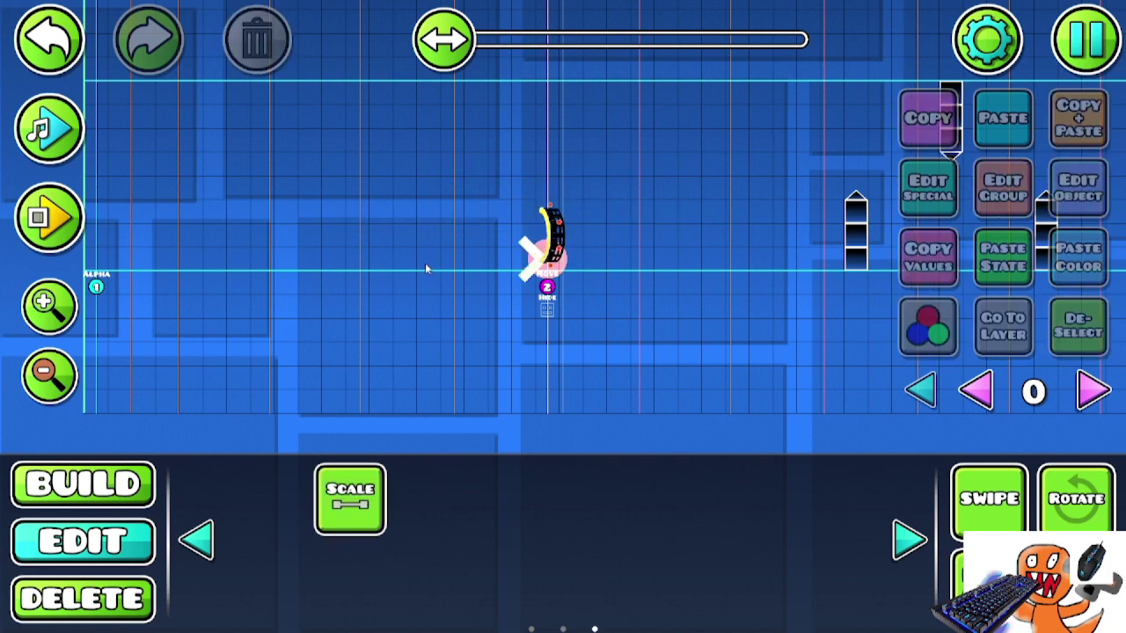
- Select the chevron and add it to group 2
left_click(527, 246)
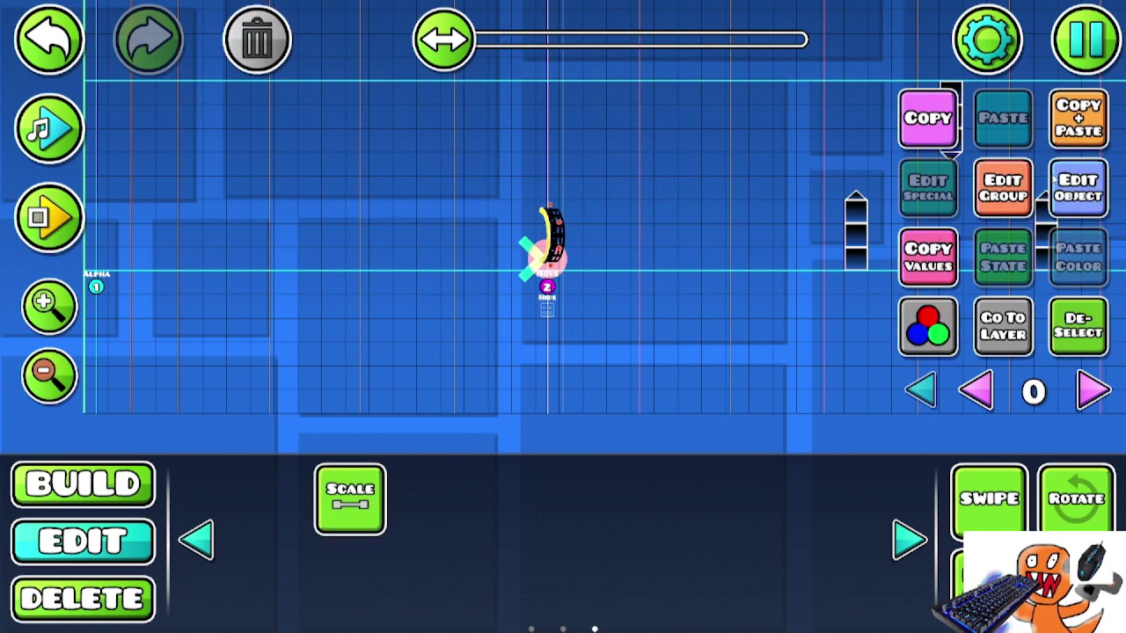
left_click(1077, 187)
left_click(557, 541)
left_click(1002, 186)
left_click(809, 228)
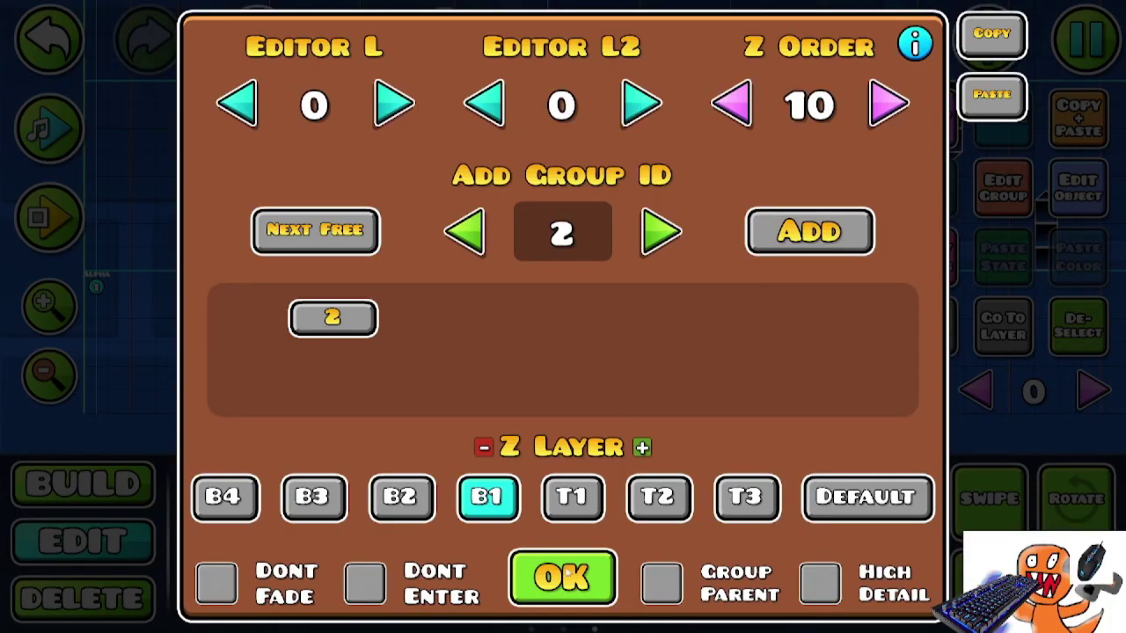
left_click(563, 575)
- Save and play the level to check the chevron and spikes, and return to the editor
key("Escape")
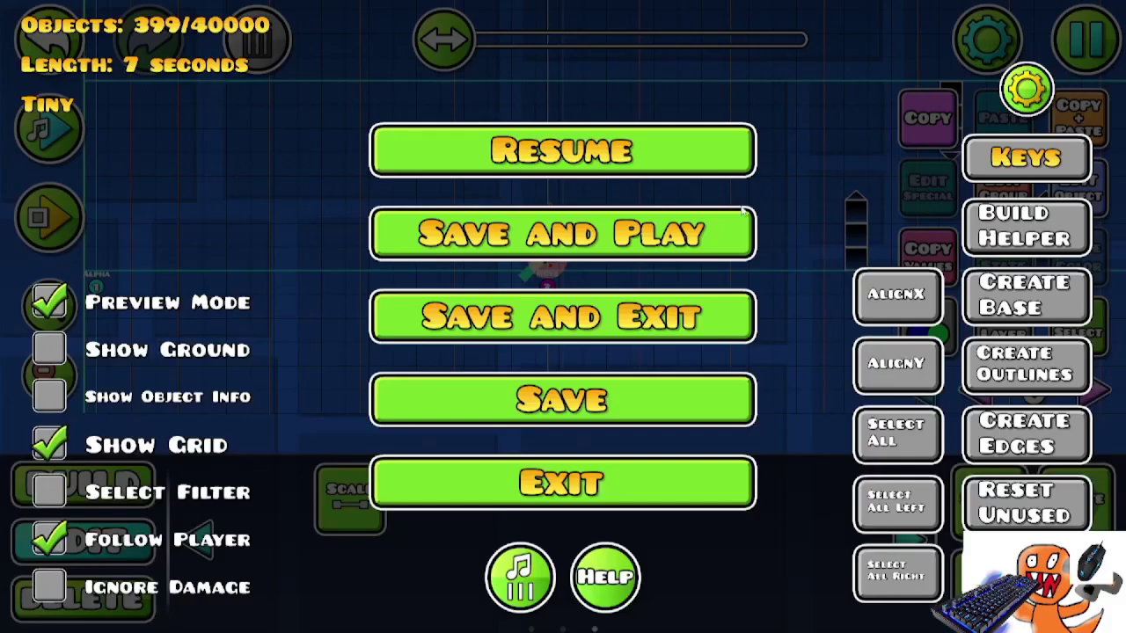
left_click(626, 255)
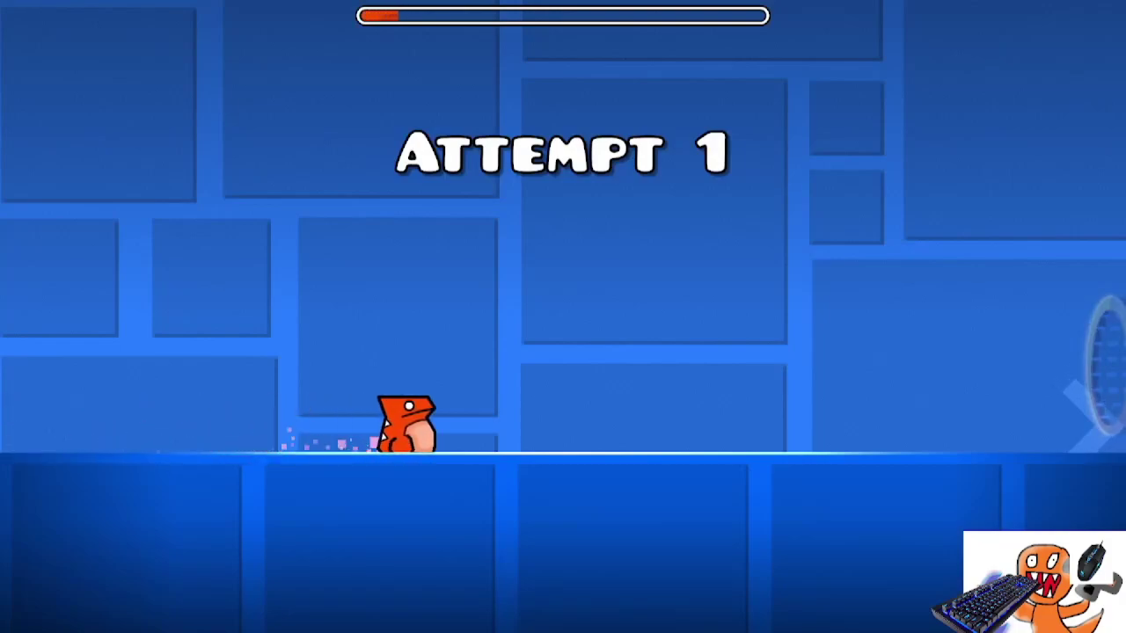
key("space")
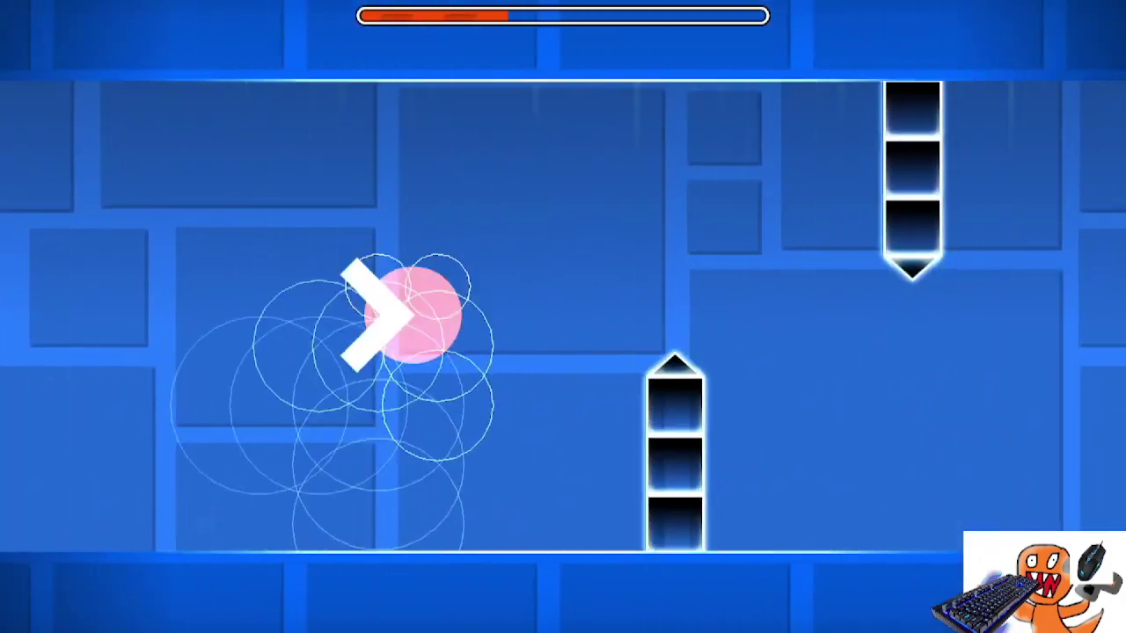
key("space")
key("Escape")
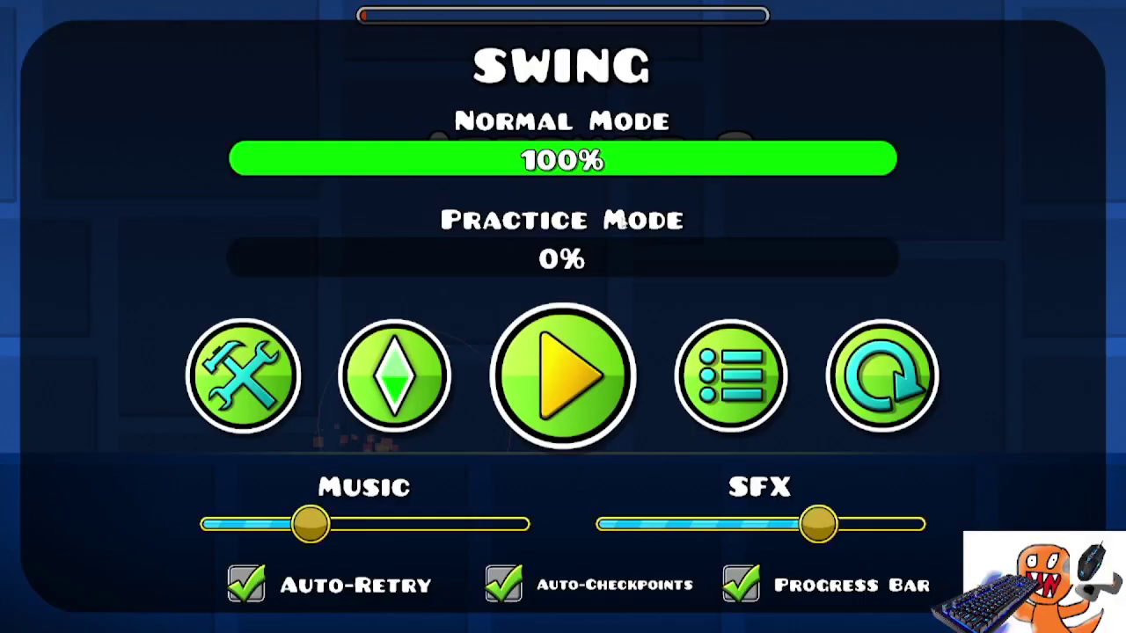
left_click(264, 354)
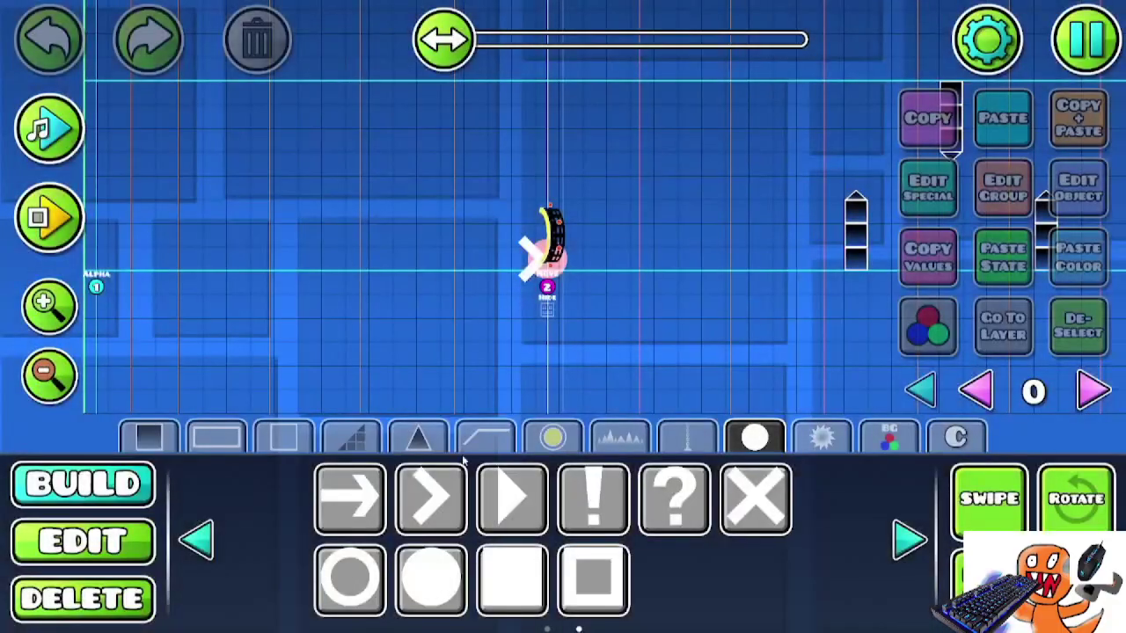
- Place the upward-arrow P particle object on the pink circle
left_click(552, 438)
left_click(686, 437)
left_click(822, 437)
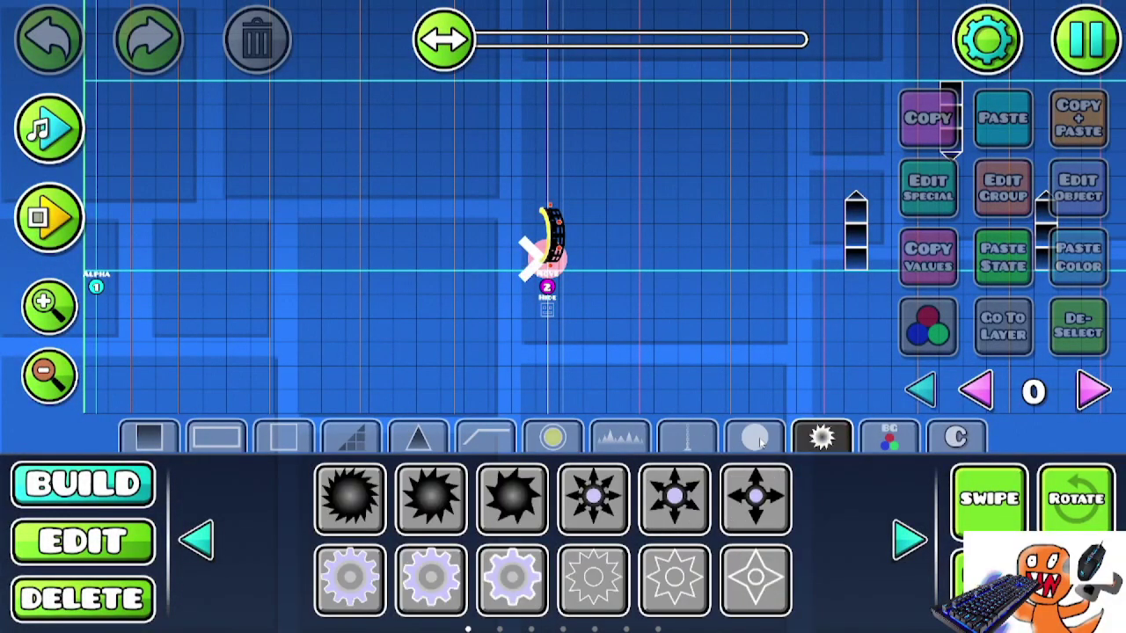
left_click(553, 437)
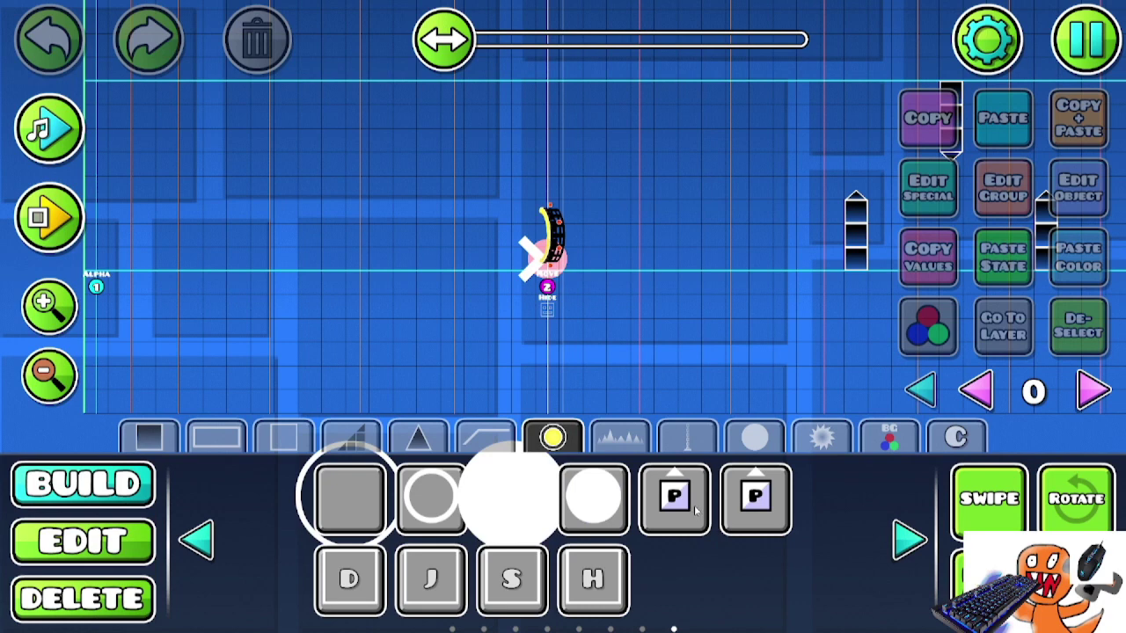
left_click(694, 505)
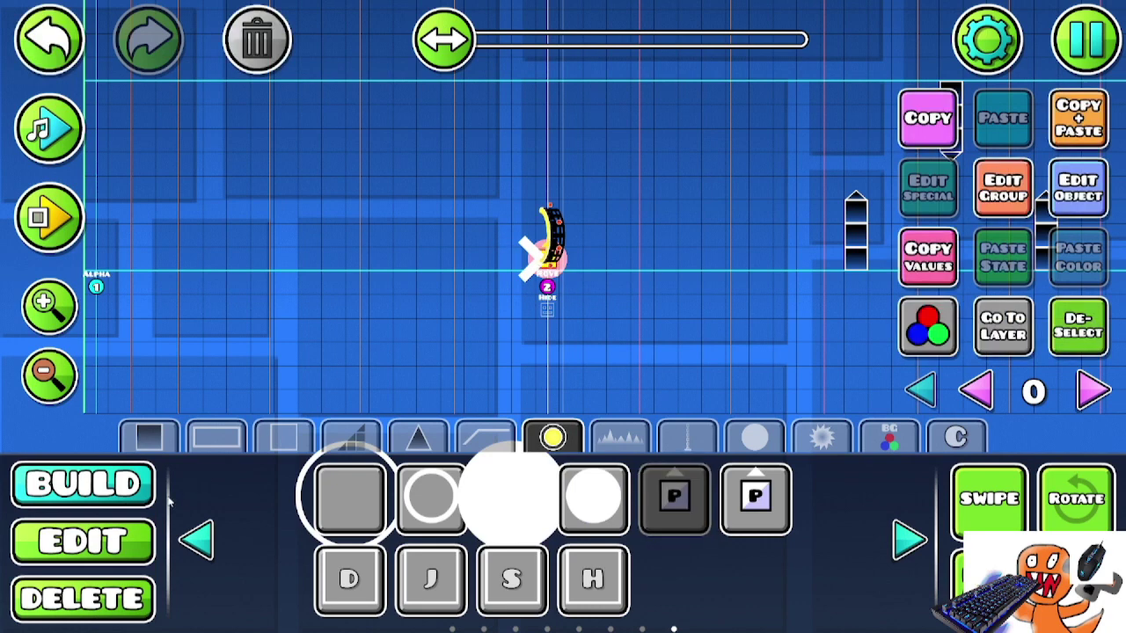
- Assign colour channel 10 to the particle object's base and detail, and set that channel to orange-red
left_click(83, 541)
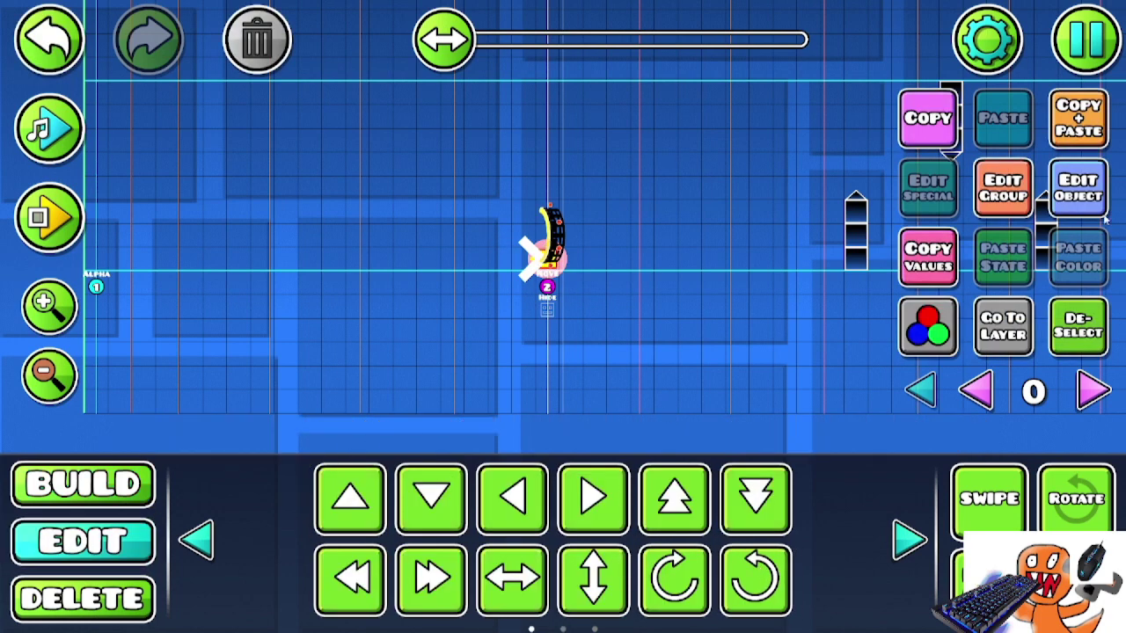
left_click(1097, 182)
left_click(823, 426)
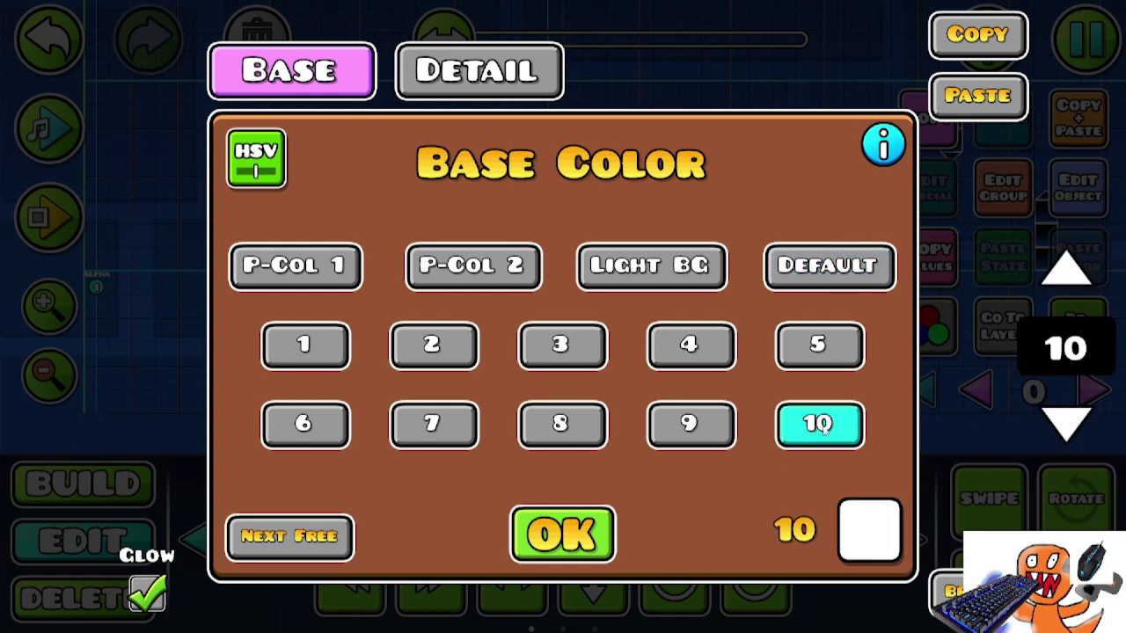
left_click(855, 526)
mouse_move(437, 322)
left_mouse_down()
mouse_move(508, 231)
mouse_move(467, 202)
mouse_move(387, 344)
left_mouse_up()
left_click_drag(498, 221, 446, 157)
left_click(580, 581)
left_click(479, 71)
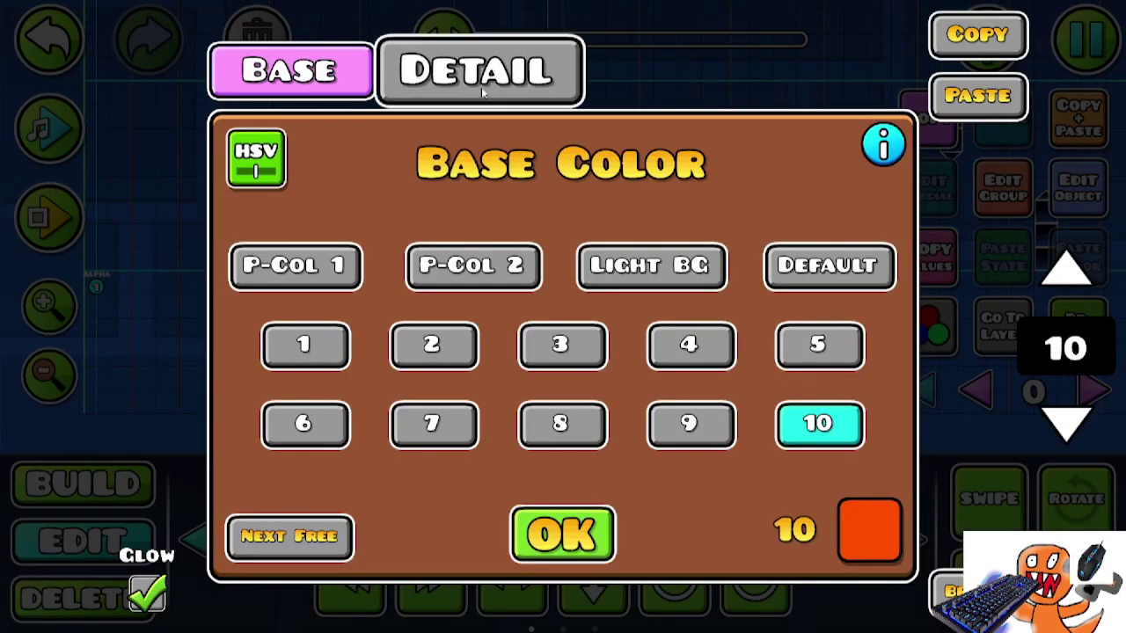
left_click(819, 422)
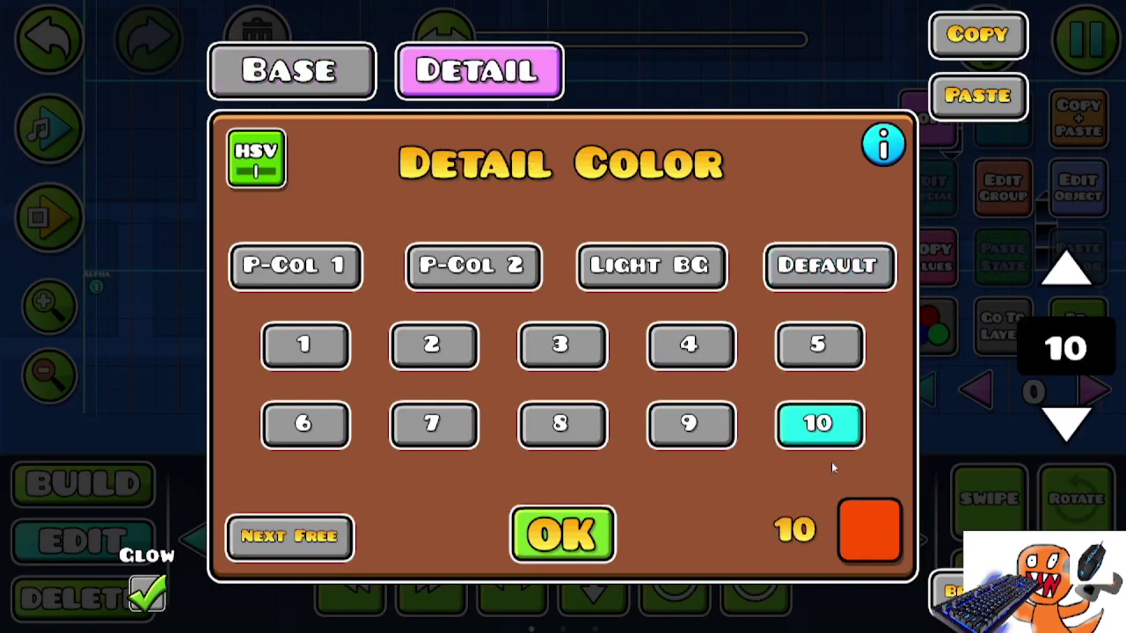
left_click(567, 538)
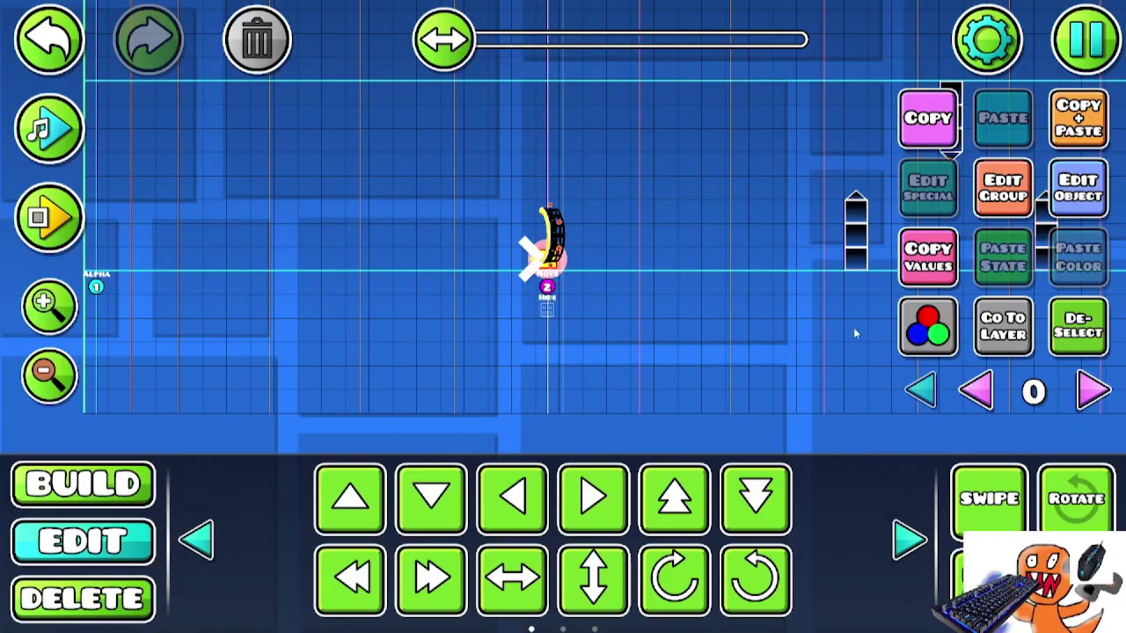
- Add the particle object to the group that follows the player
left_click(1078, 187)
left_click(563, 533)
left_click(1002, 187)
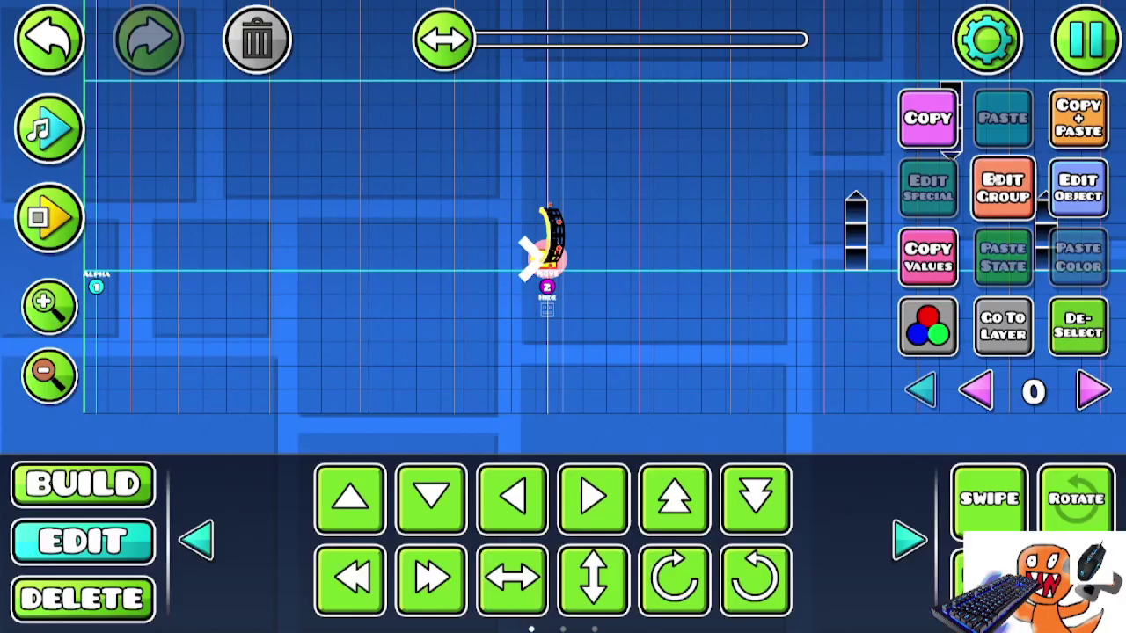
left_click(835, 226)
left_click(567, 563)
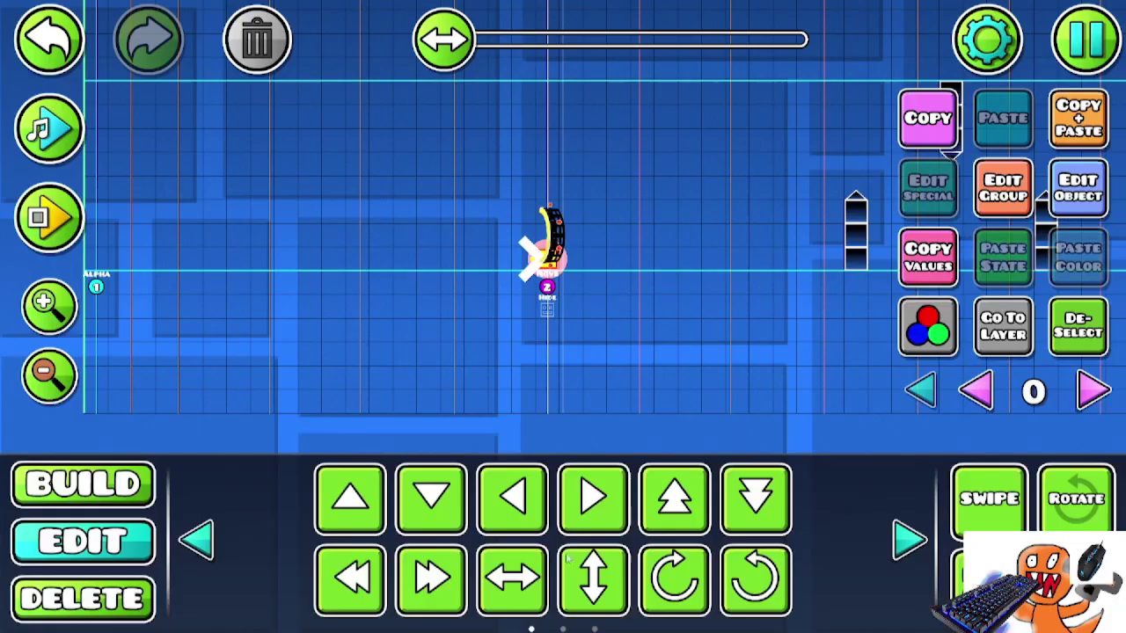
- Save and play the level to test the finished swing effect, and exit to the level's page
left_click(1074, 54)
left_click(695, 238)
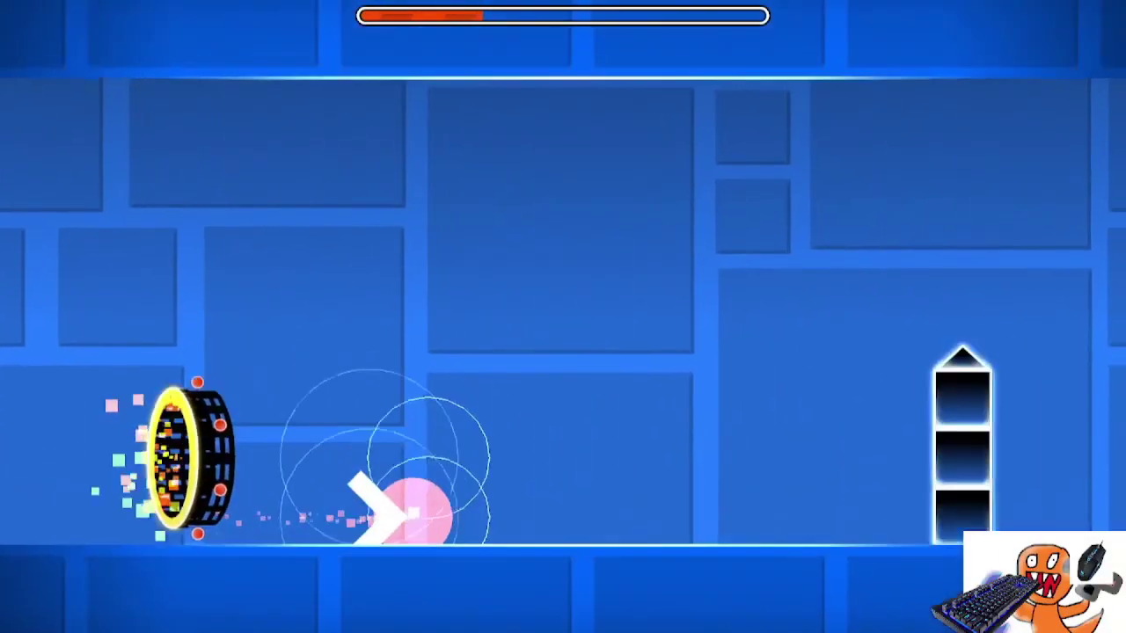
key("space")
key("space")
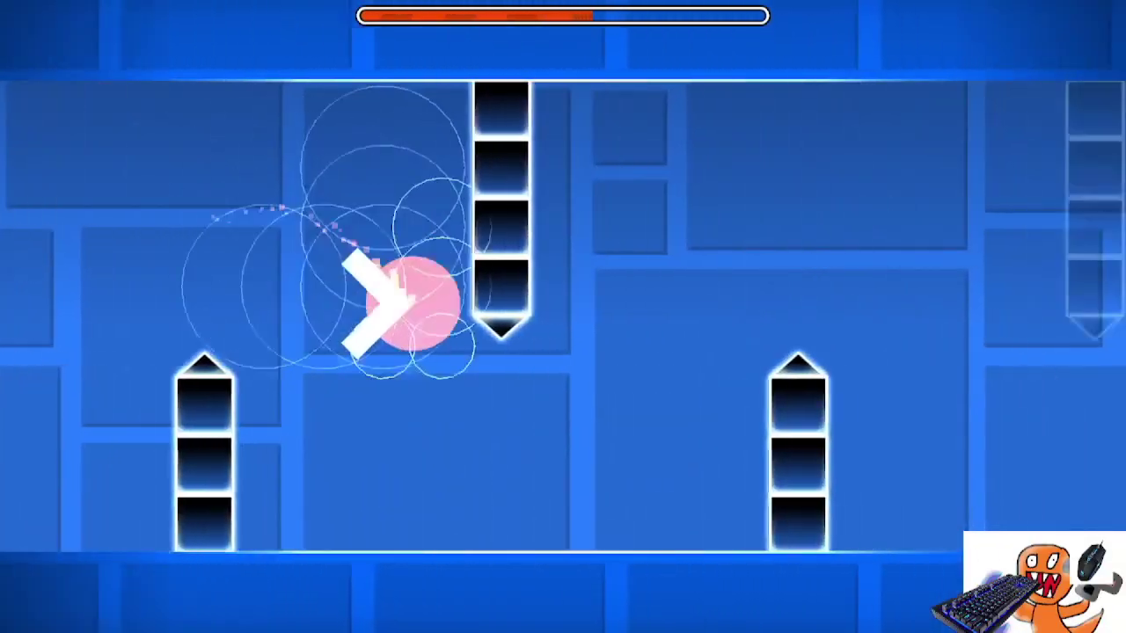
key("Escape")
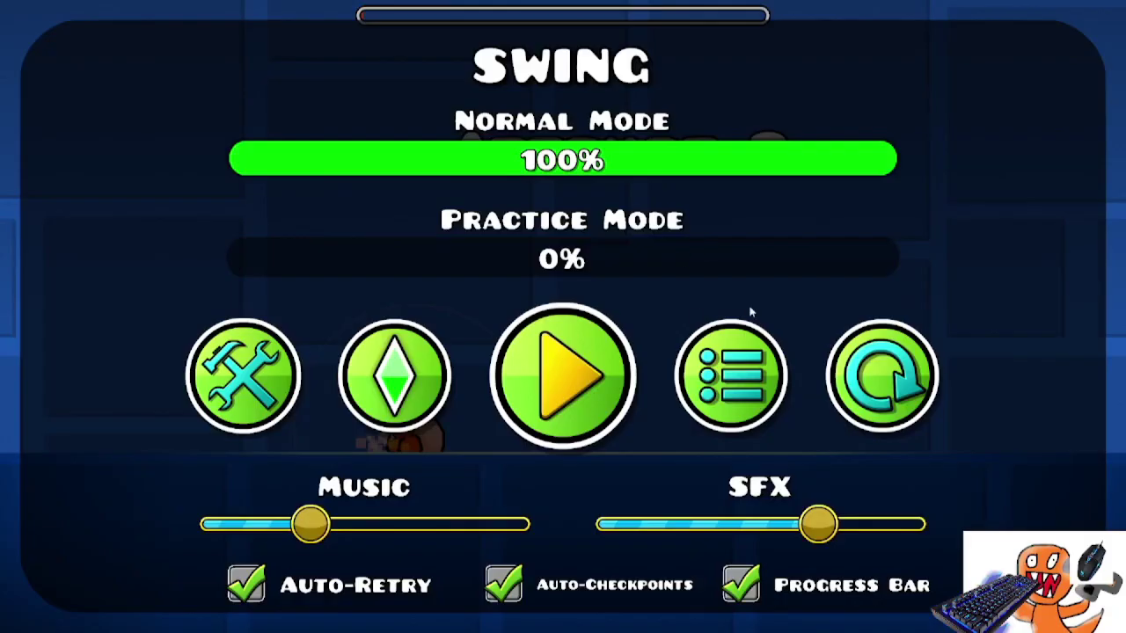
left_click(685, 375)
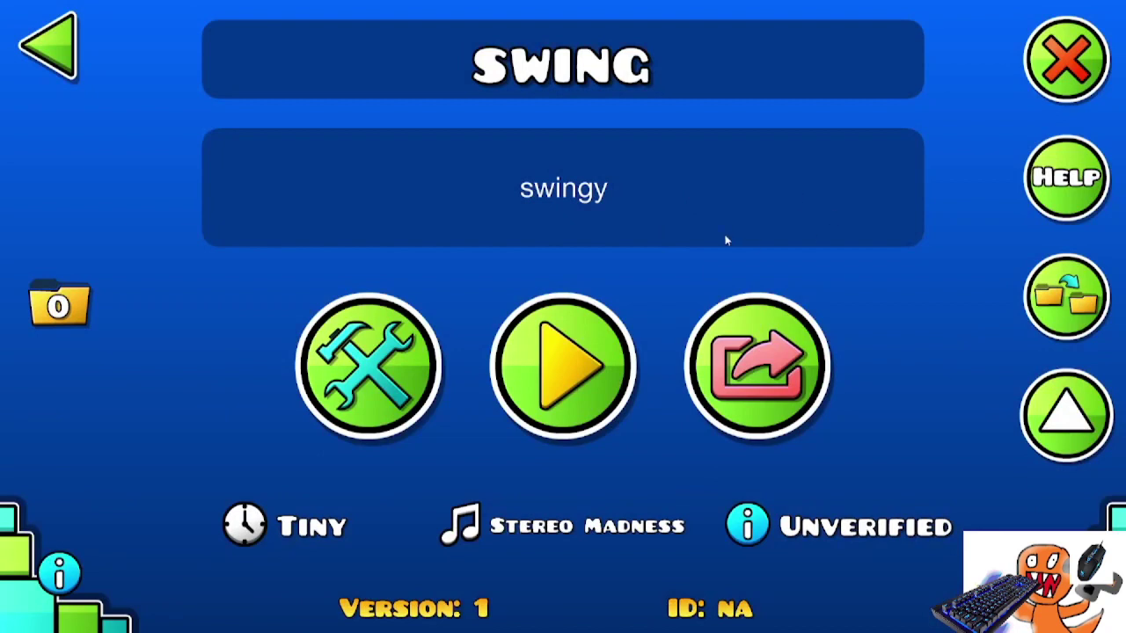